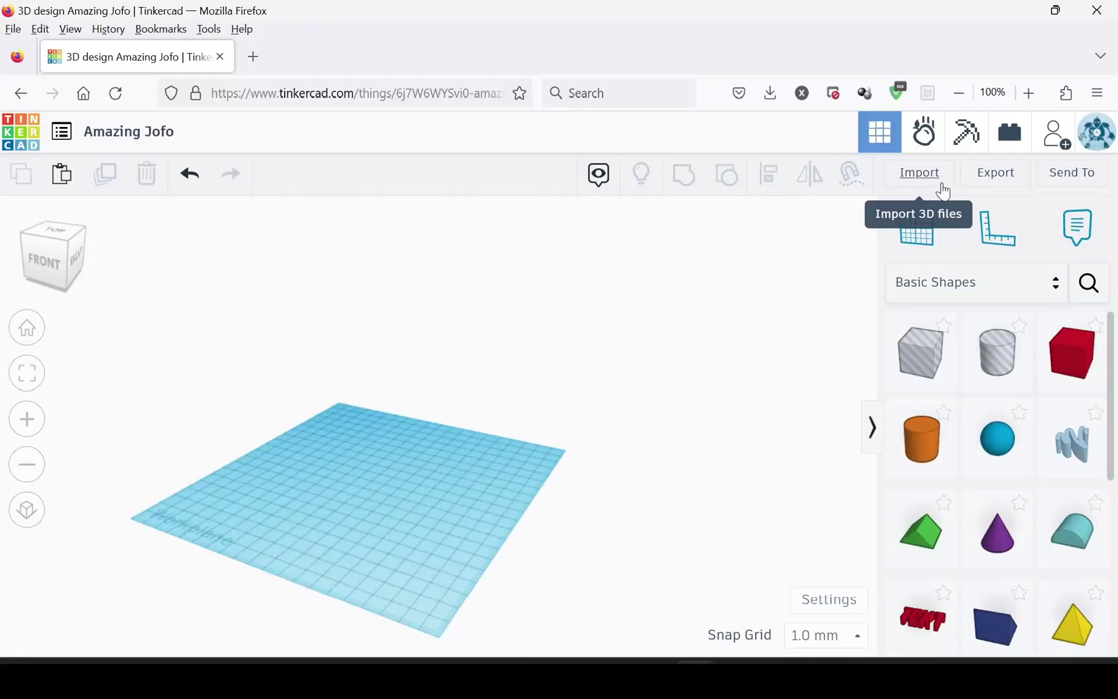
- Import Jn7qn201.svg as a 3D shape, centered on the artboard at 100% scale
left_click(920, 179)
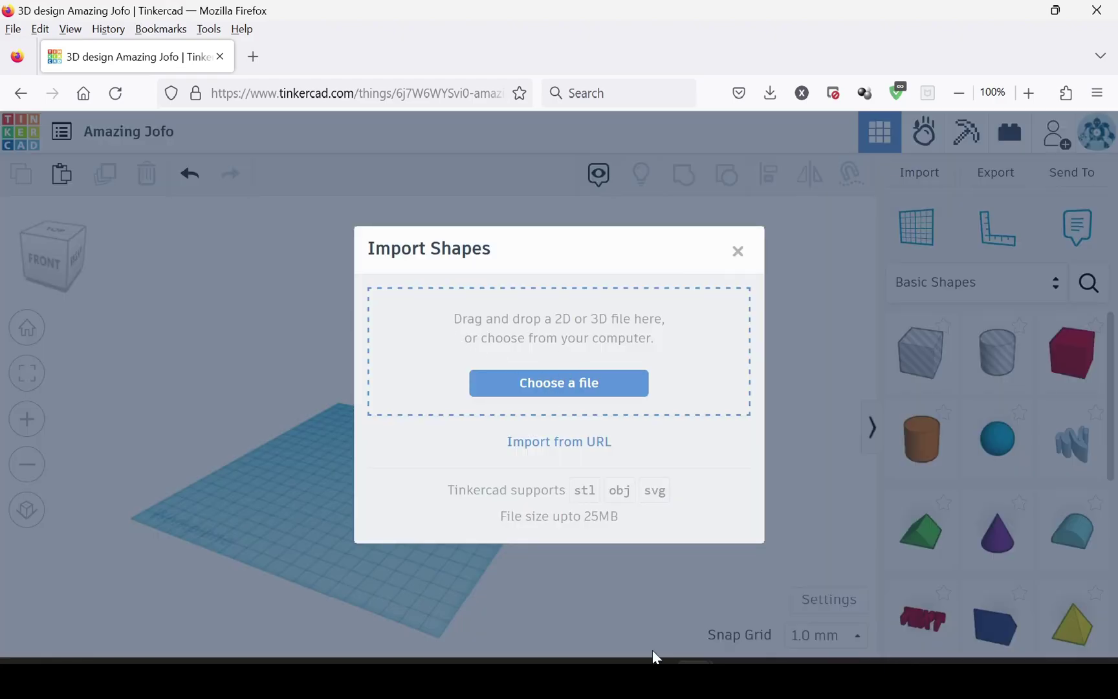
key("alt+Tab")
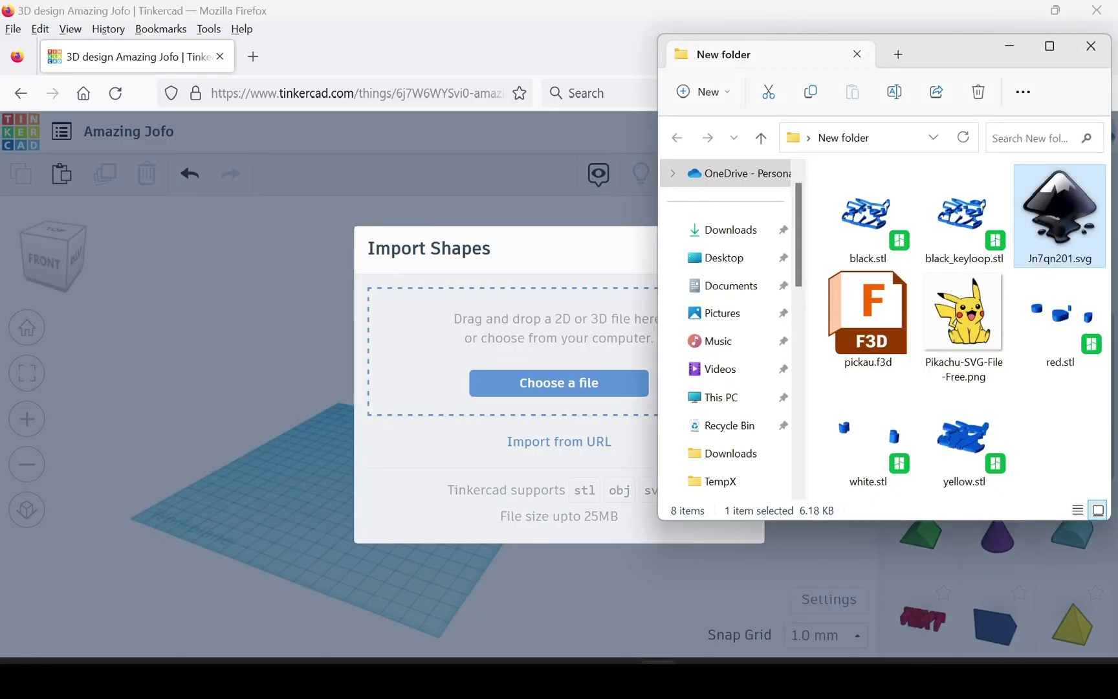
left_click_drag(1057, 224, 444, 358)
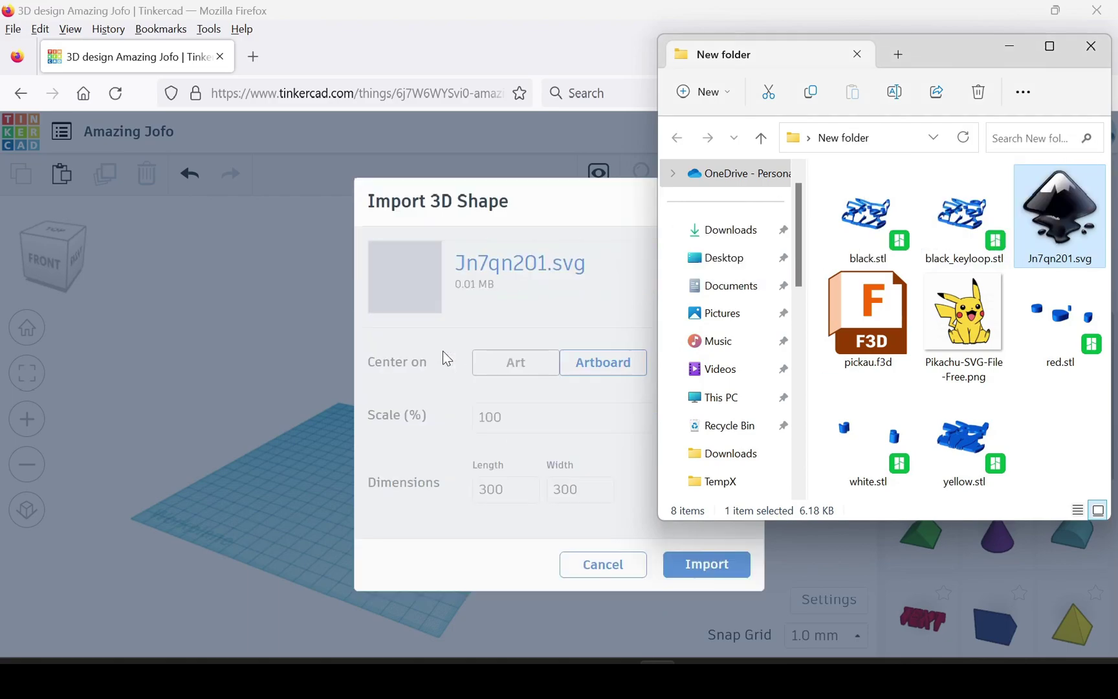
left_click(544, 586)
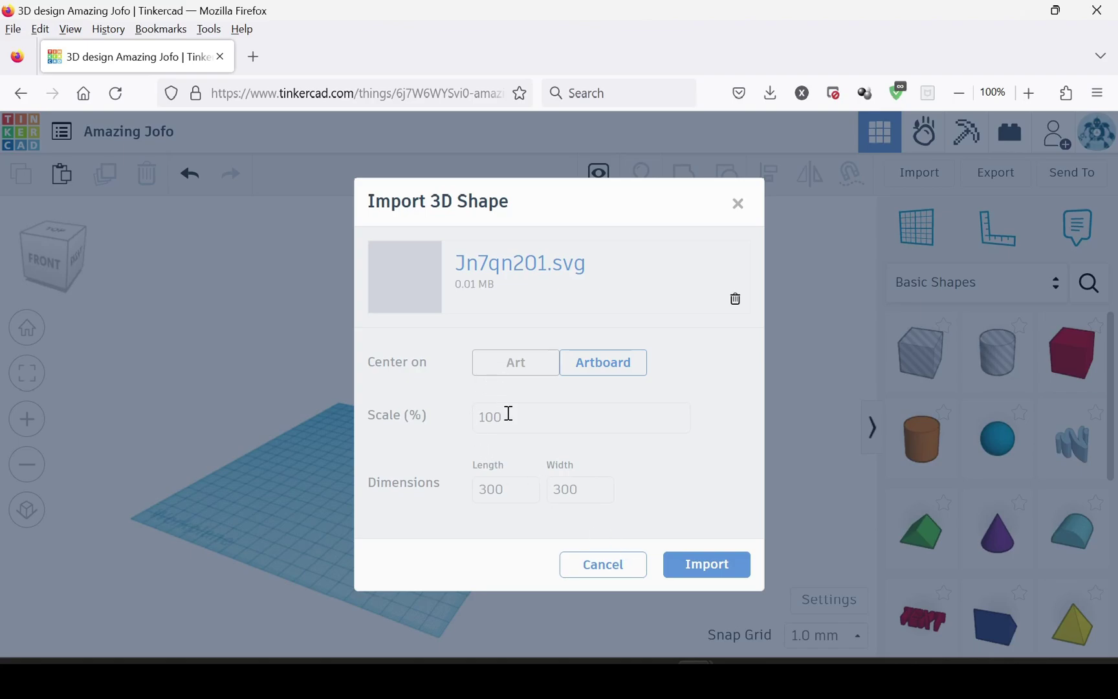
left_click_drag(503, 415, 437, 416)
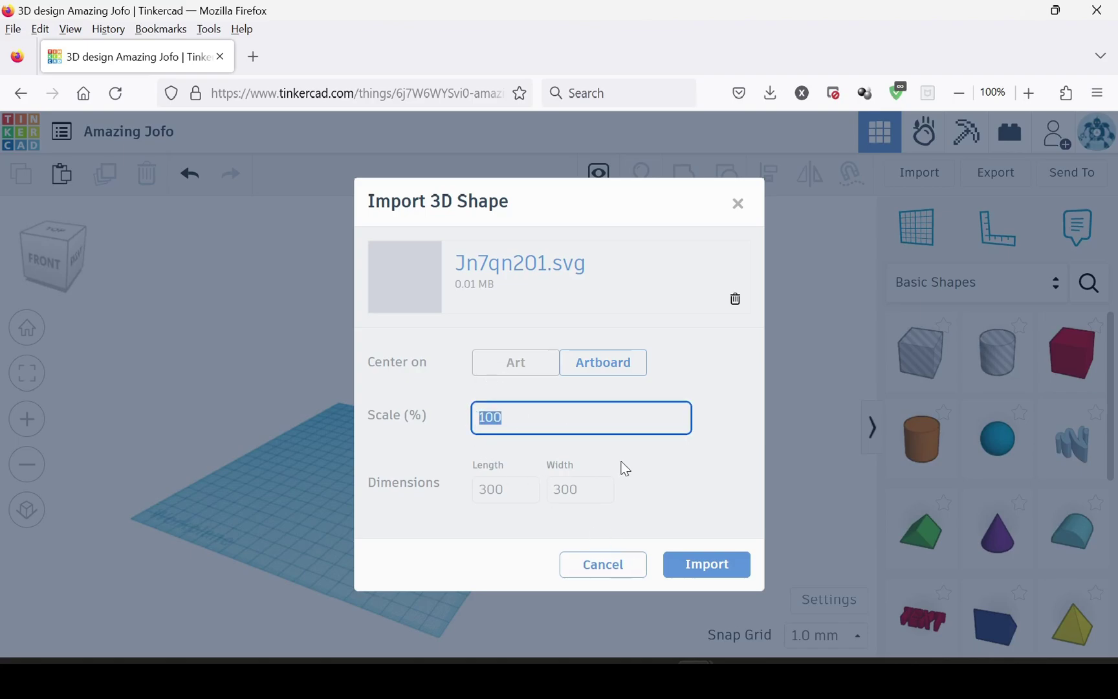
left_click(691, 568)
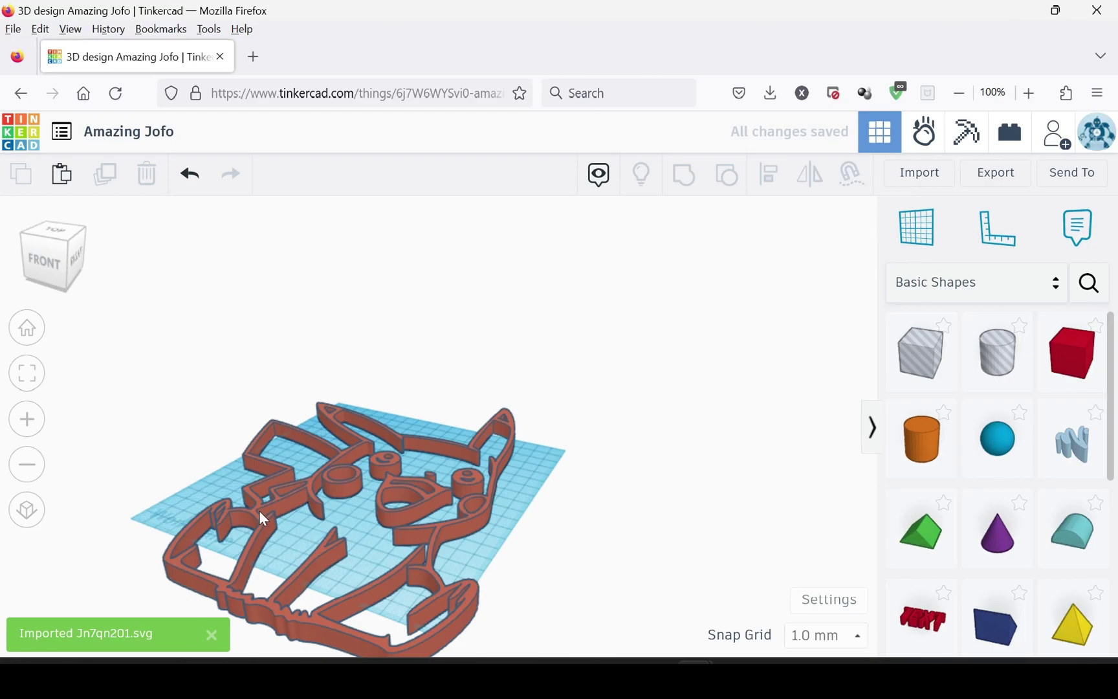
- Move the imported Pikachu outline further back on the workplane and place a ruler just outside the workplane's front-left corner
left_click_drag(262, 518, 306, 456)
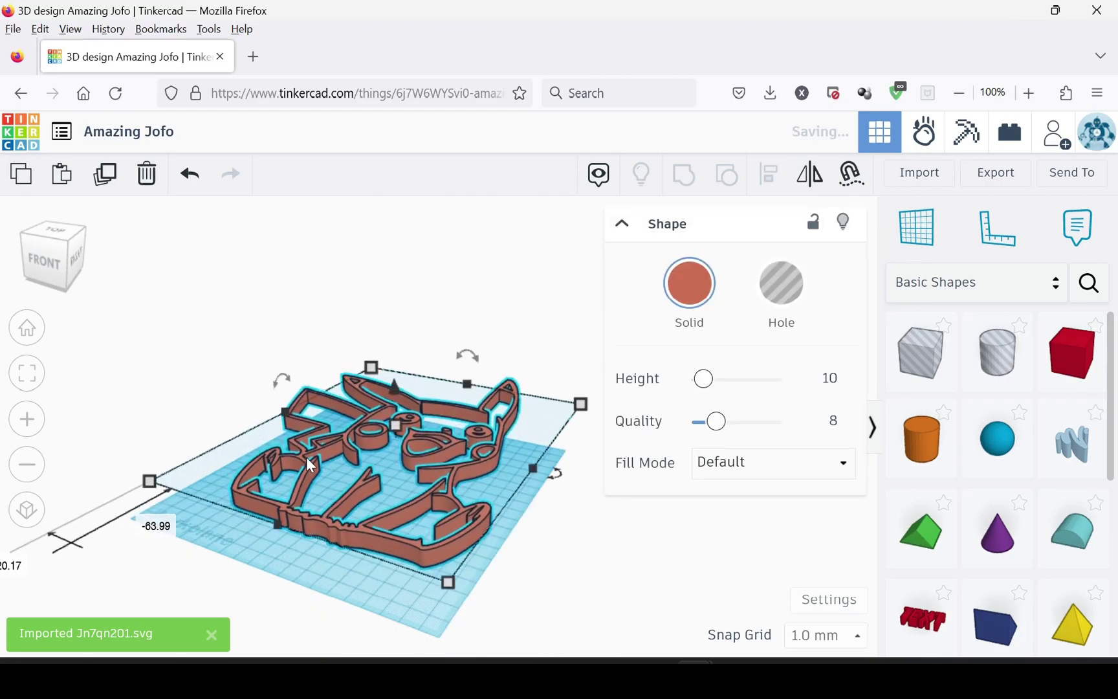
left_click(997, 251)
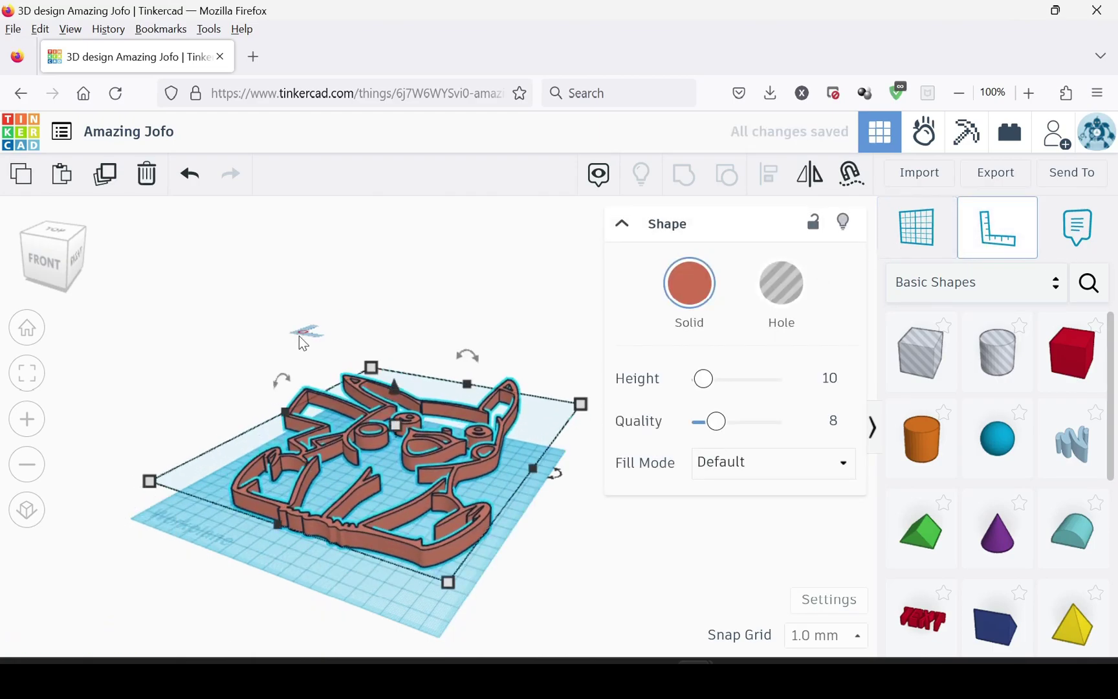
left_click(102, 513)
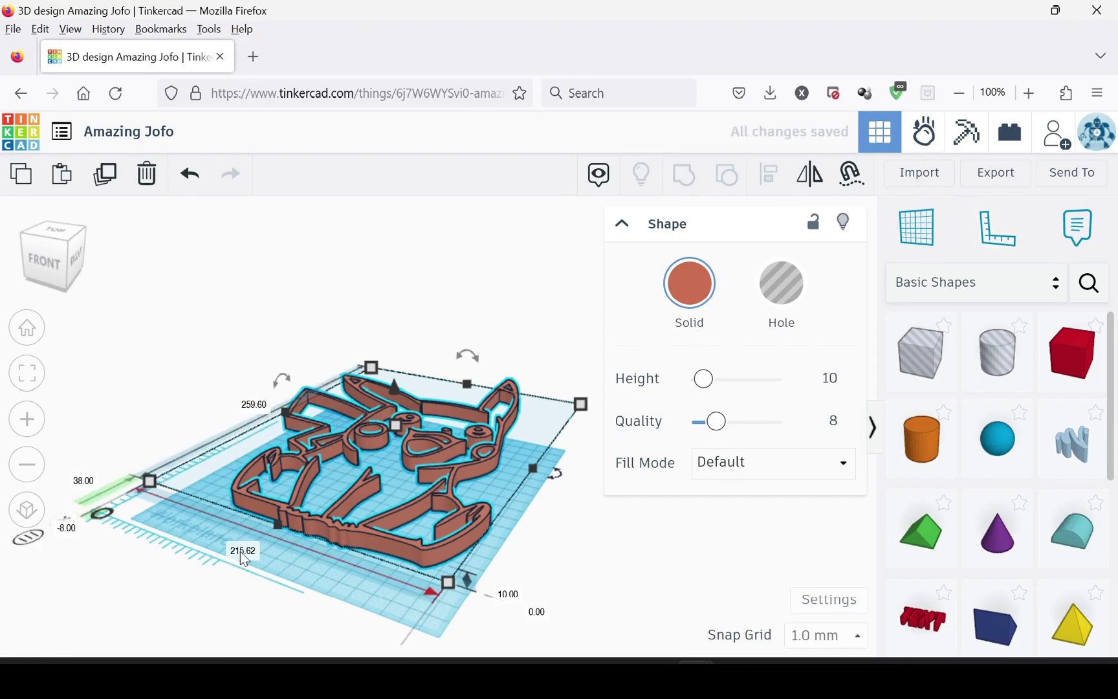
left_click(207, 588)
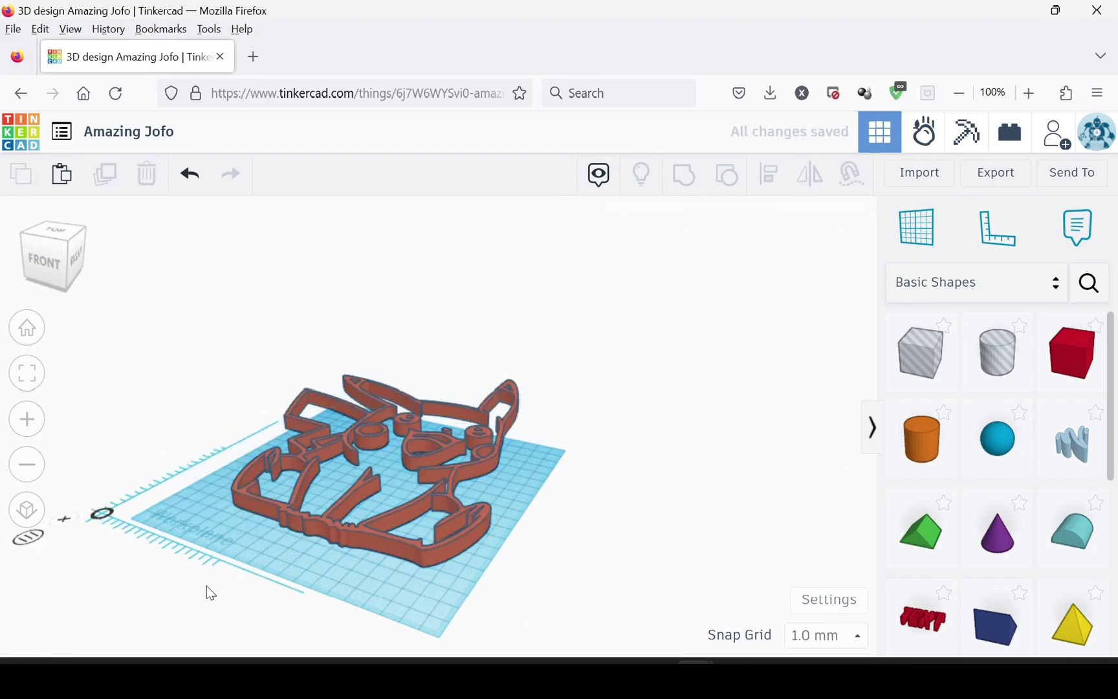
- Scale the Pikachu outline down proportionally to about 100 by 121 mm and move it to the middle of the workplane
left_click(402, 565)
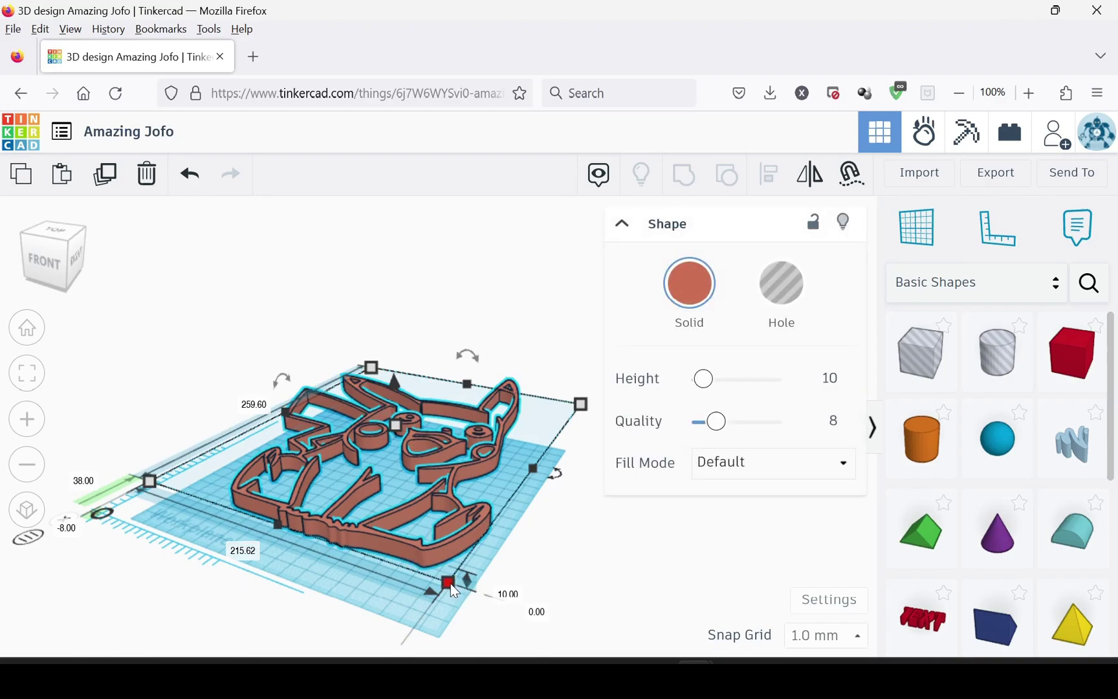
left_click_drag(449, 582, 440, 558)
mouse_move(401, 519)
left_mouse_down()
mouse_move(366, 418)
mouse_move(390, 525)
left_mouse_up()
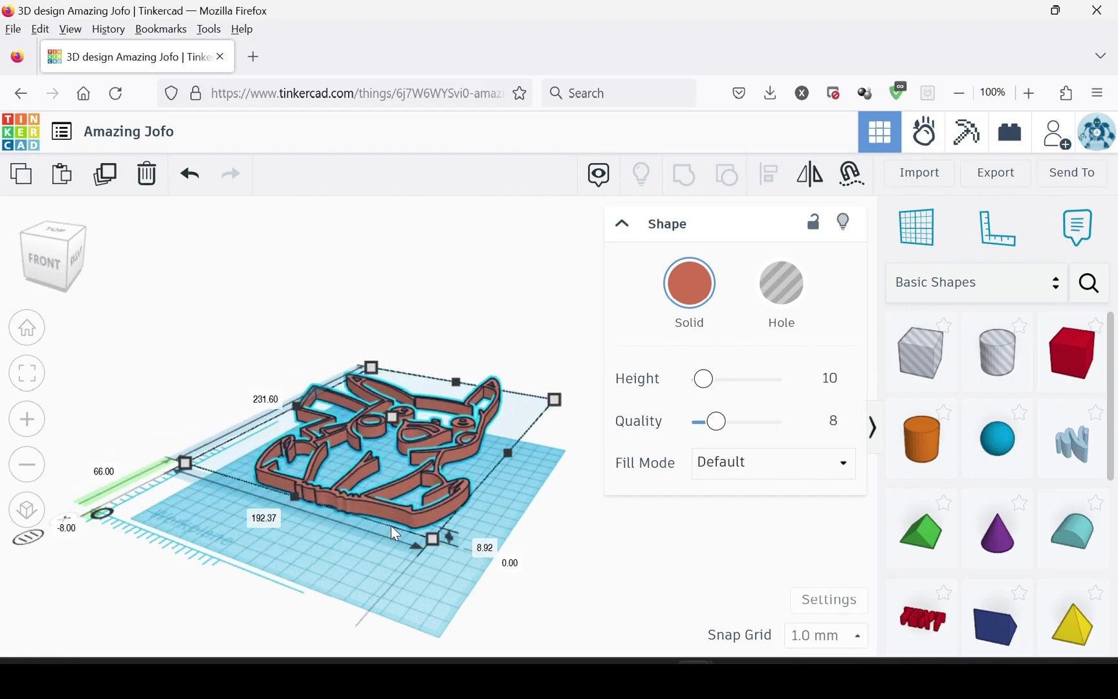
left_click(342, 531)
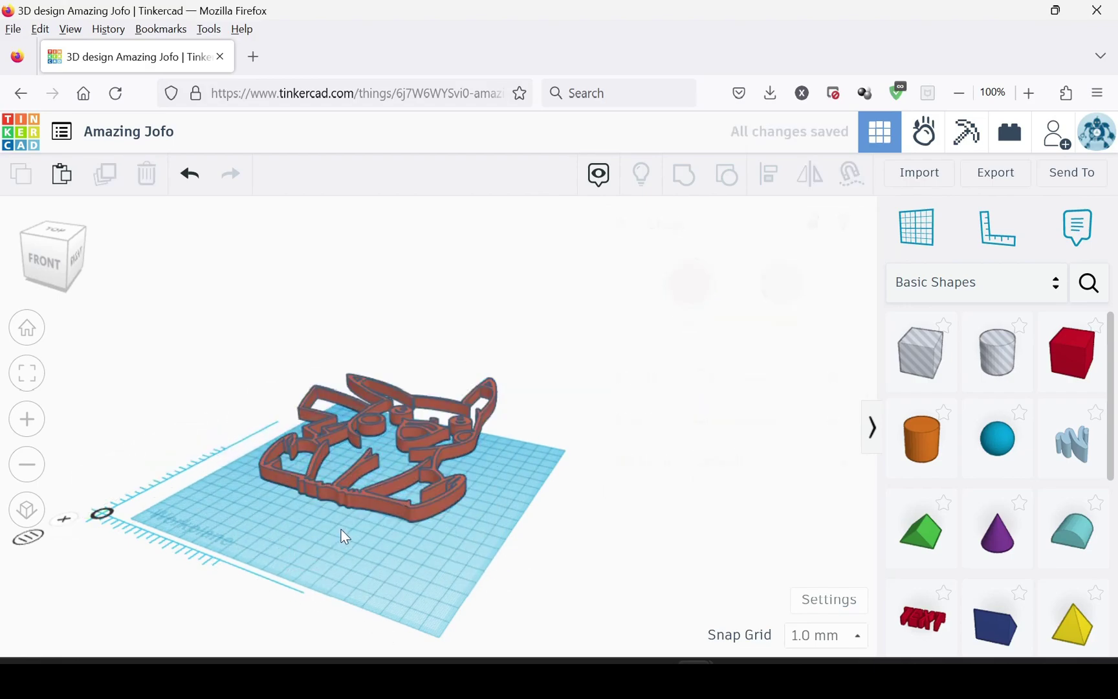
left_click(400, 514)
left_click_drag(433, 531, 391, 438)
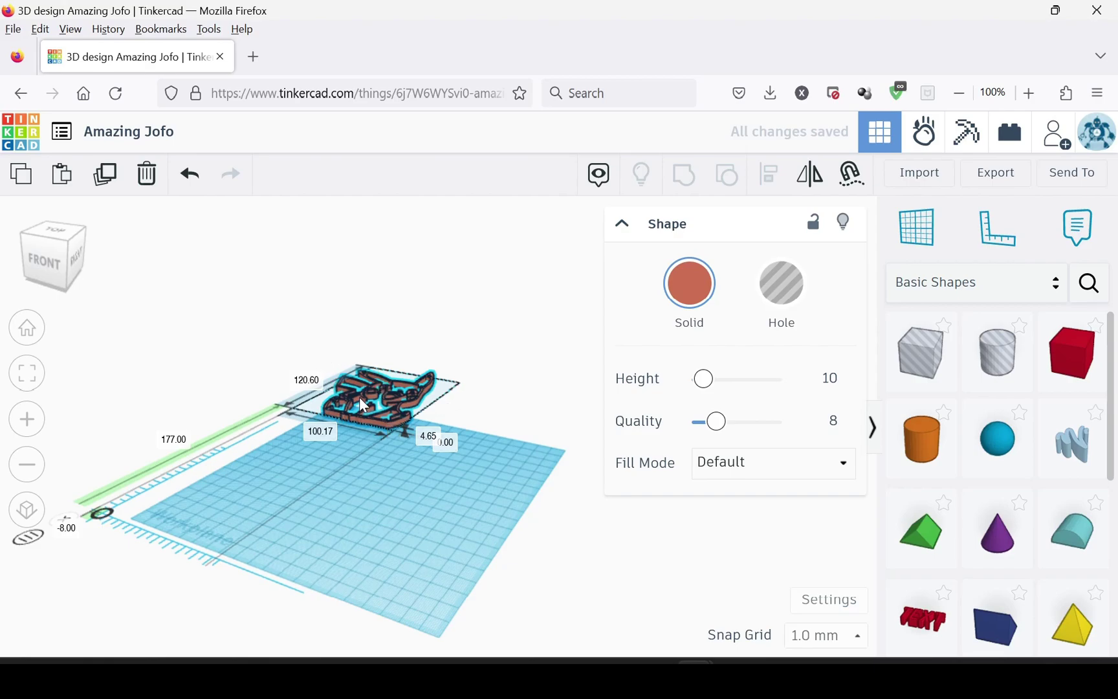
left_click_drag(359, 396, 349, 480)
left_click(279, 600)
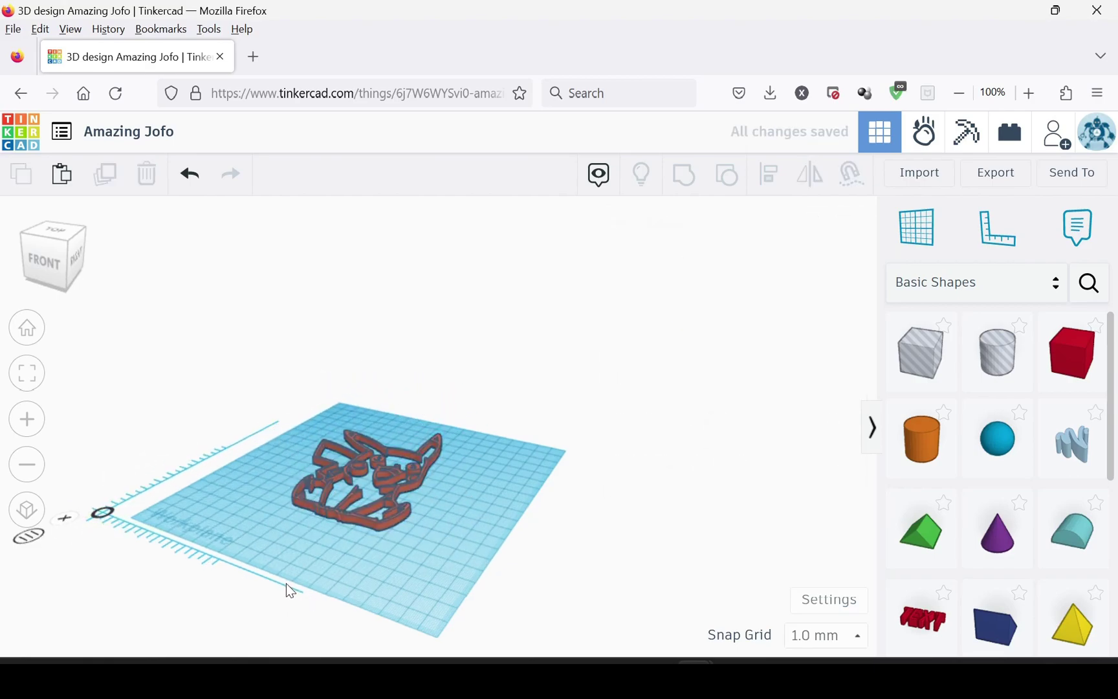
- Note the Pikachu outline's dimensions as "120.6 x 100.17" in Metapad and return to Tinkercad
right_click_drag(285, 583, 369, 550)
left_click(369, 551)
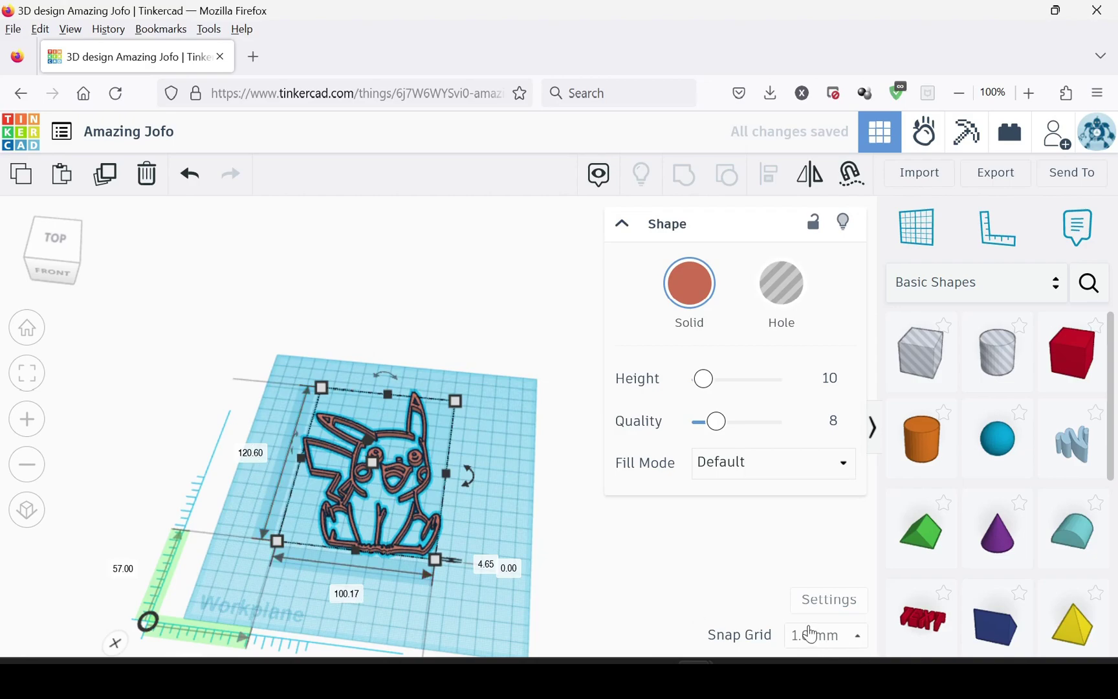
left_click(735, 661)
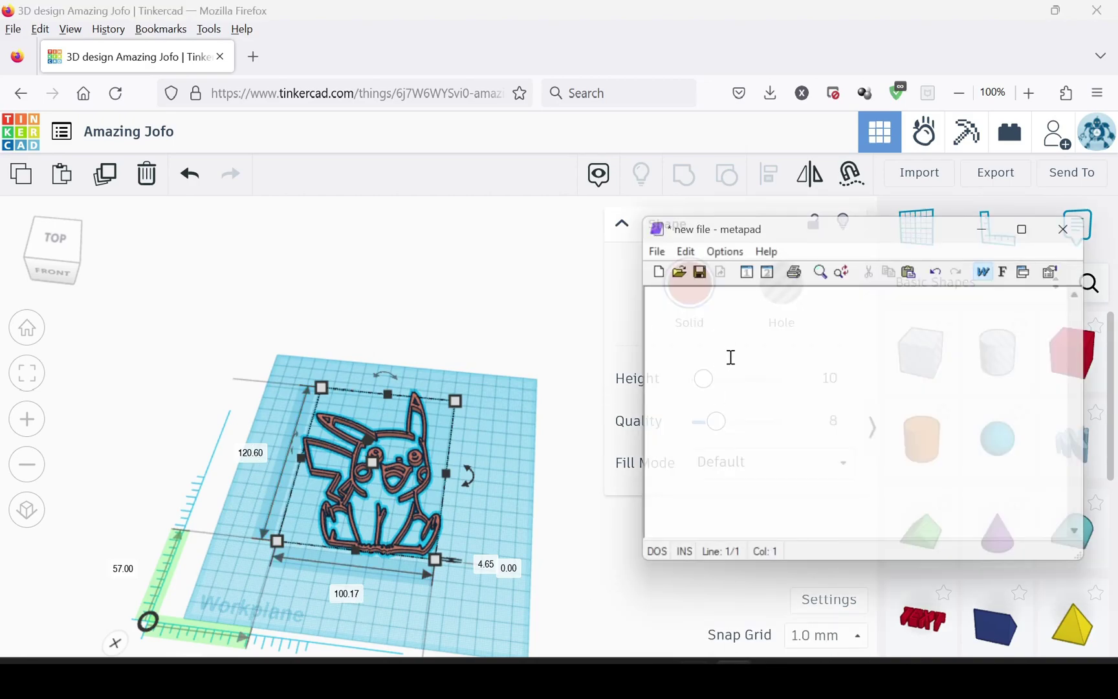
type("120.6 ")
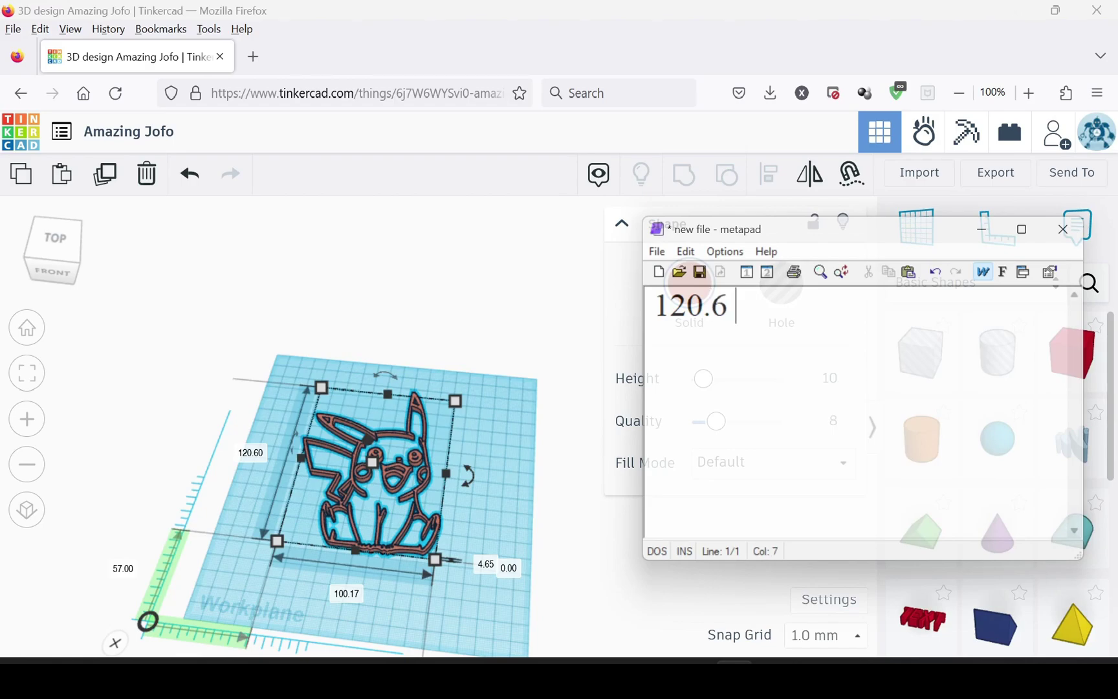
type("x 1")
key("BackSpace")
type("x 100.17")
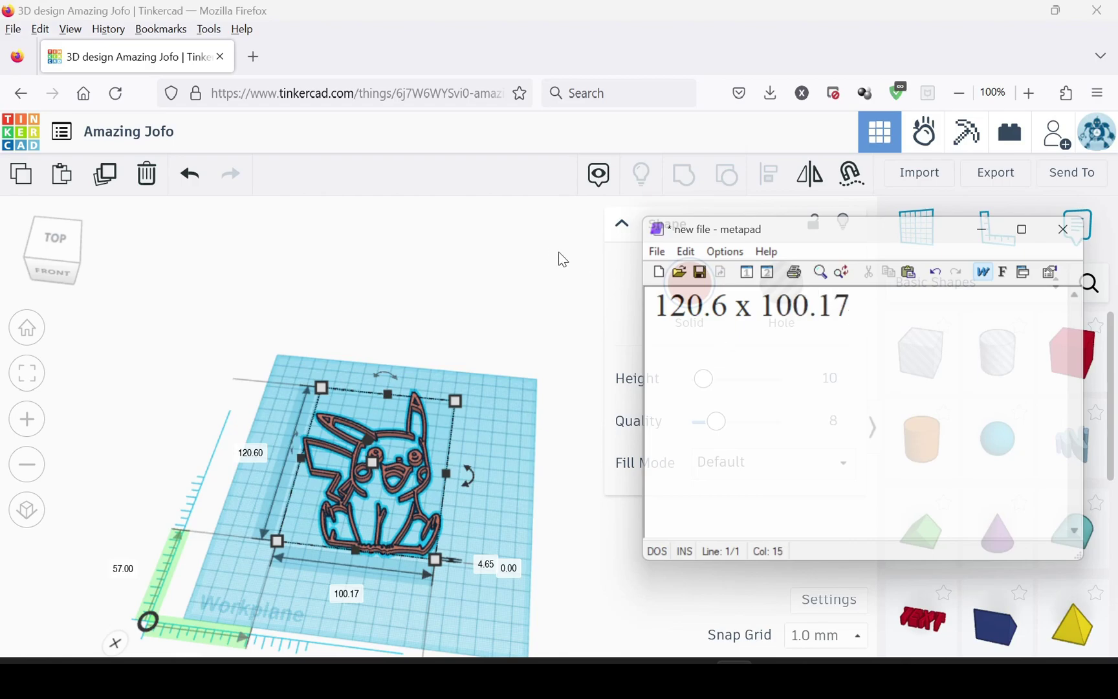
left_click(542, 300)
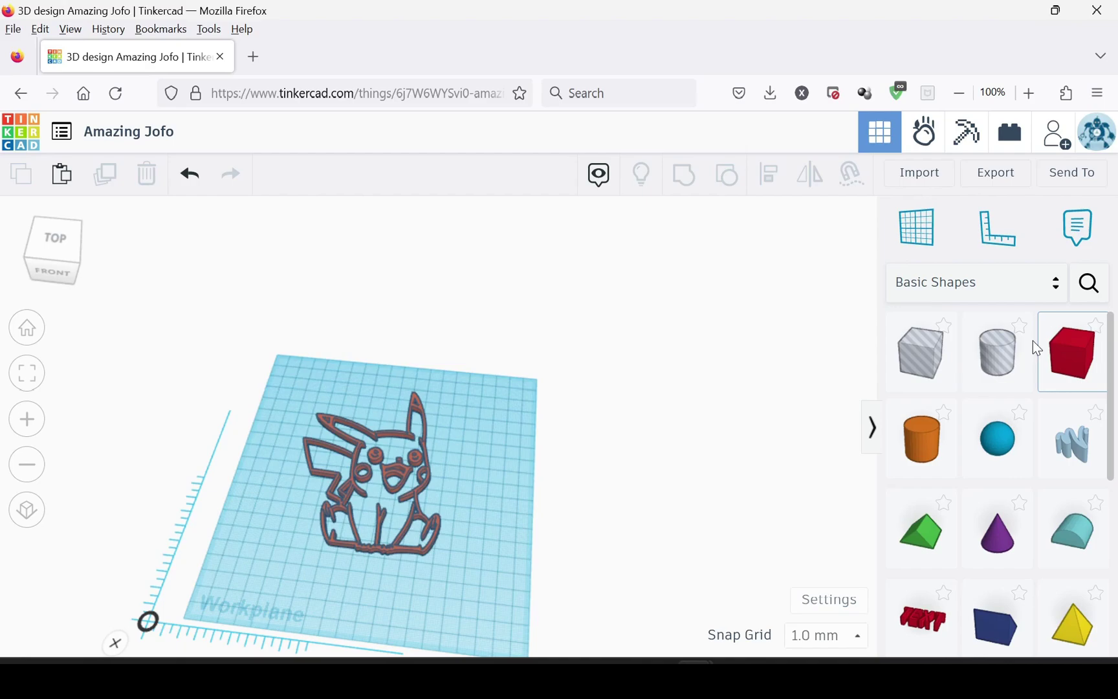
- Add a solid box to the workplane and size its base to 100.17 mm wide by 120.6 mm long
left_click_drag(1034, 343, 264, 429)
left_click_drag(267, 492, 267, 494)
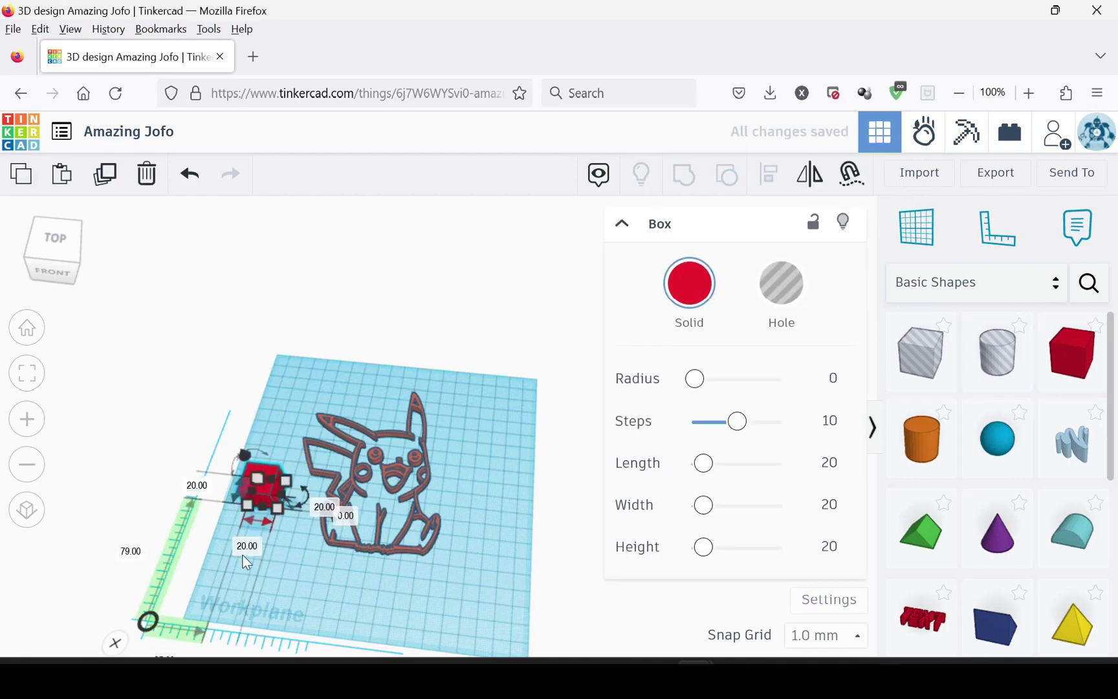
left_click(252, 546)
type("100.17")
key("Return")
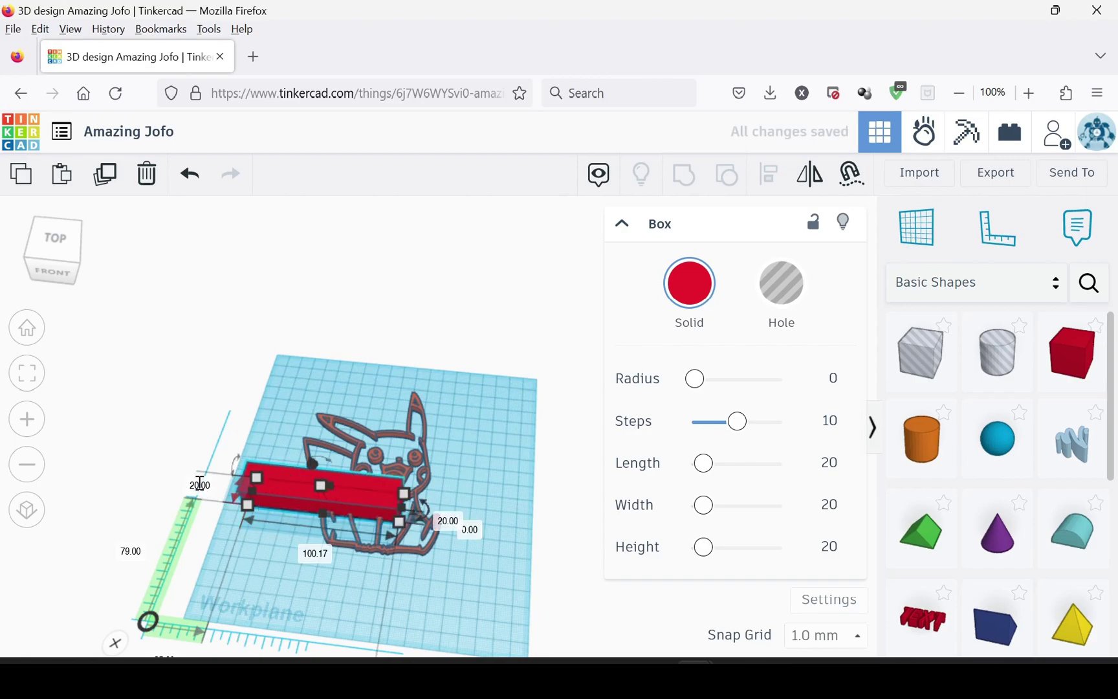
left_click(200, 484)
type("120.6")
key("Return")
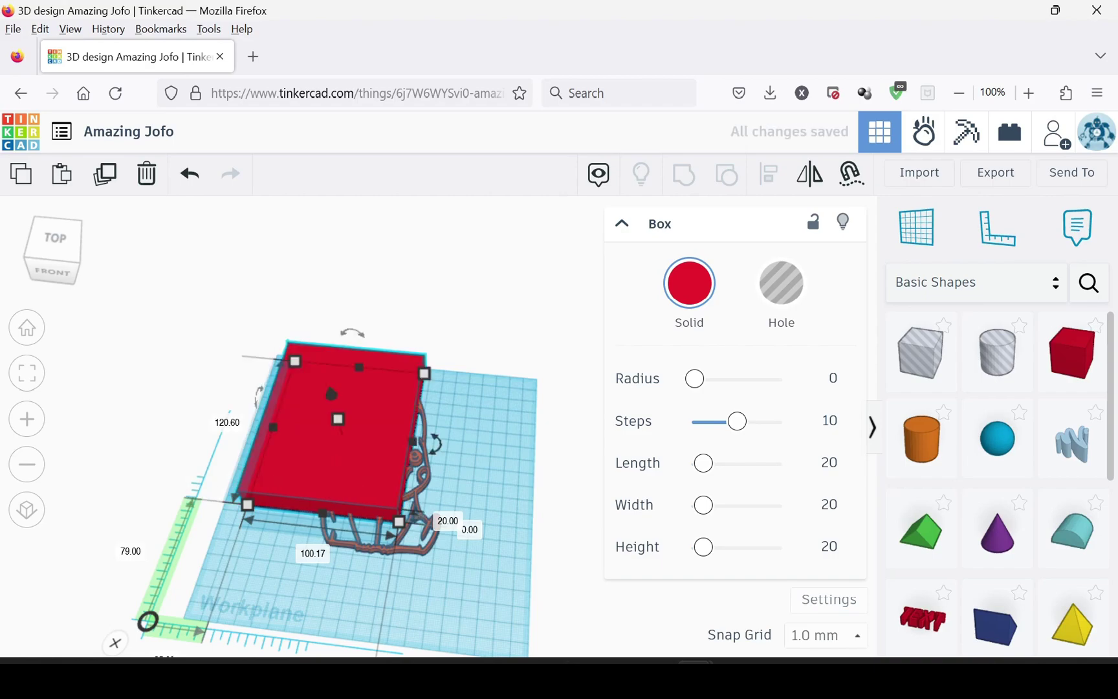
- Check the noted dimensions, move the box over the Pikachu outline and set its height to 2 mm
left_click(734, 661)
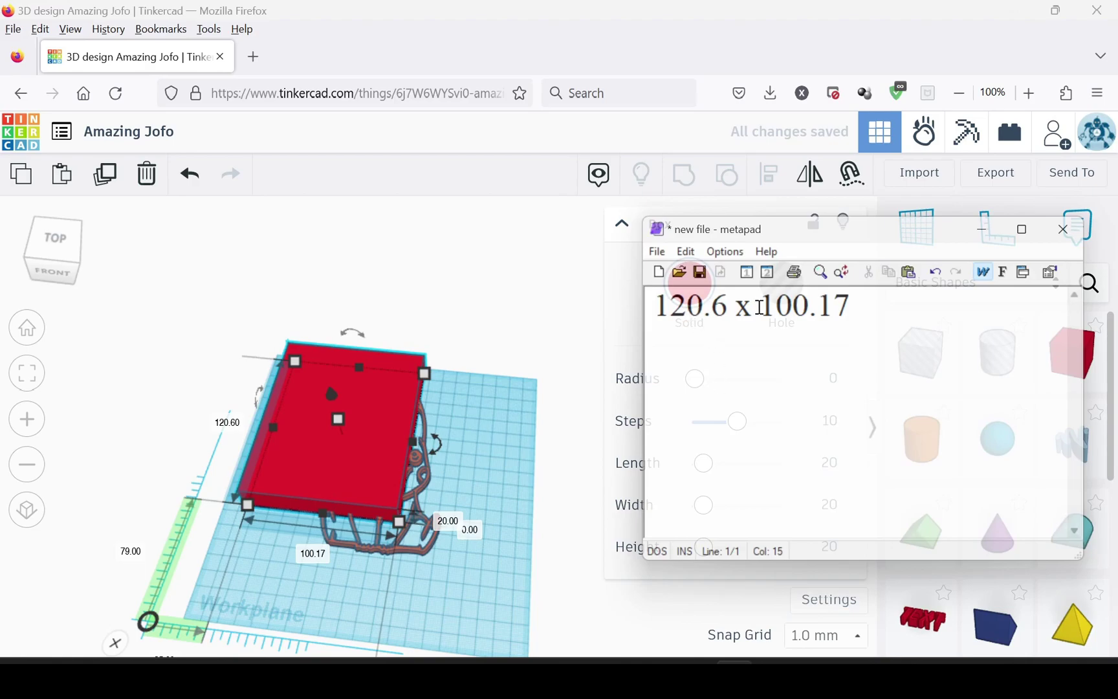
left_click(434, 604)
left_click_drag(282, 480, 351, 533)
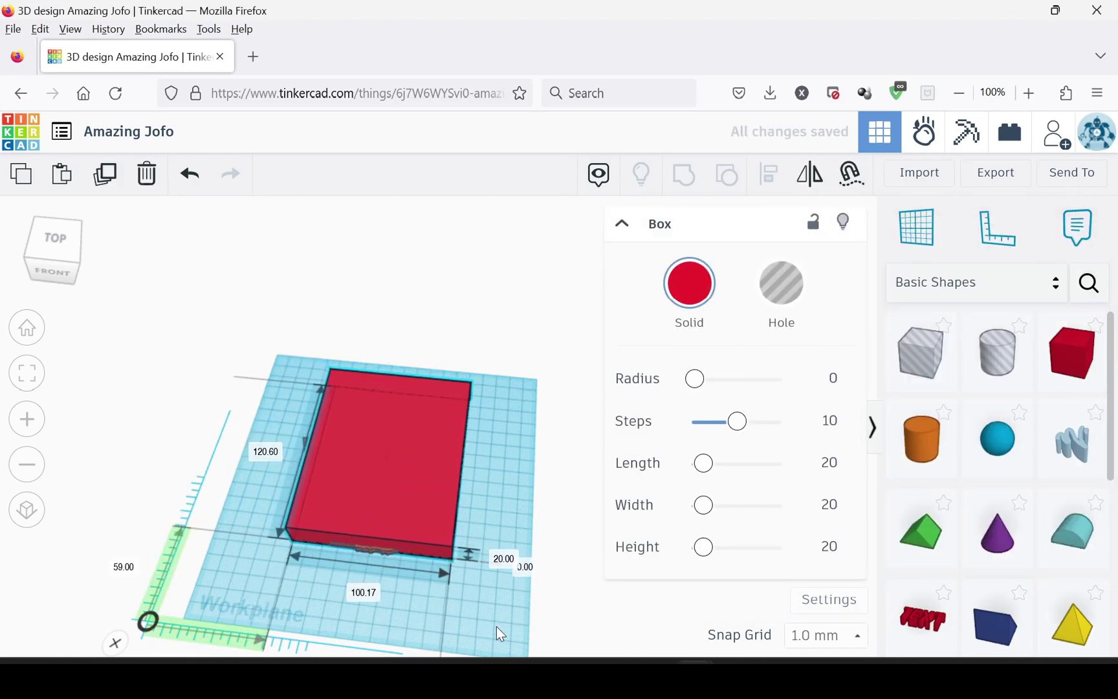
right_click_drag(497, 626, 497, 513)
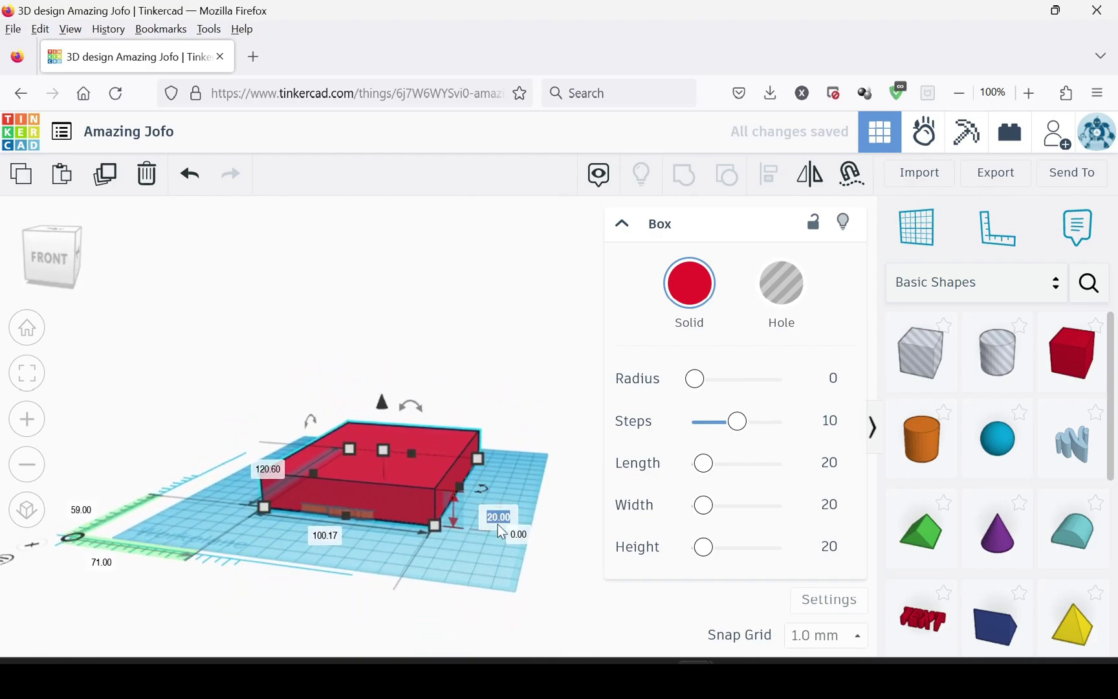
key("Return")
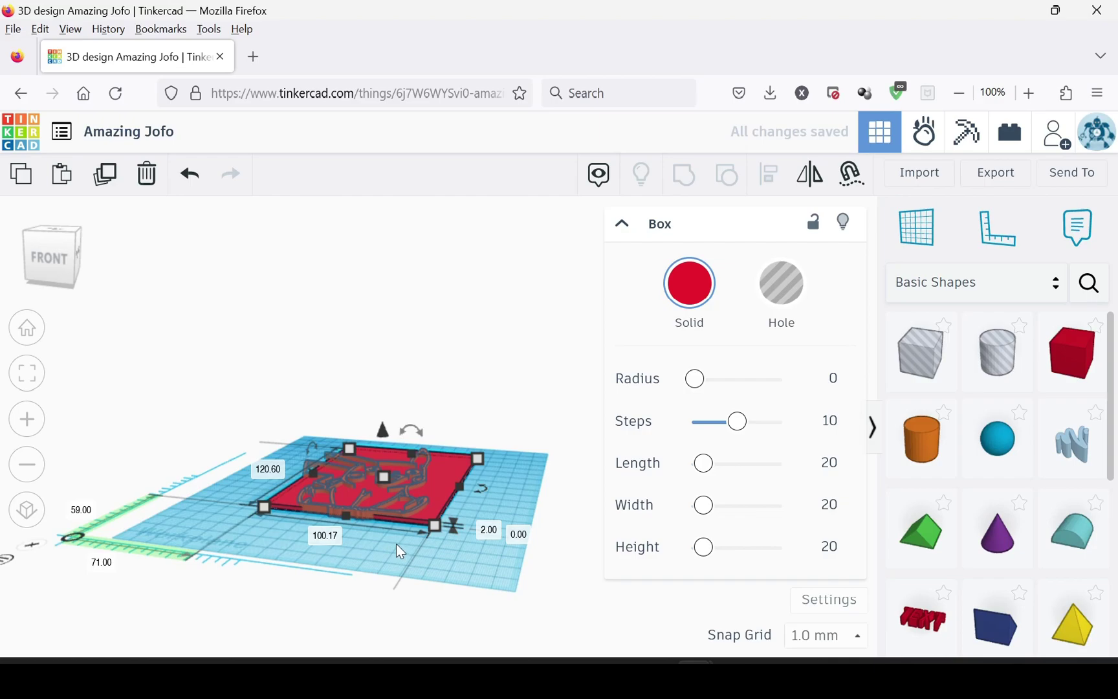
- Align the box and the Pikachu outline on their centers along both the width and the length
left_click(231, 516)
right_click_drag(228, 506, 355, 591)
left_click_drag(491, 593, 251, 369)
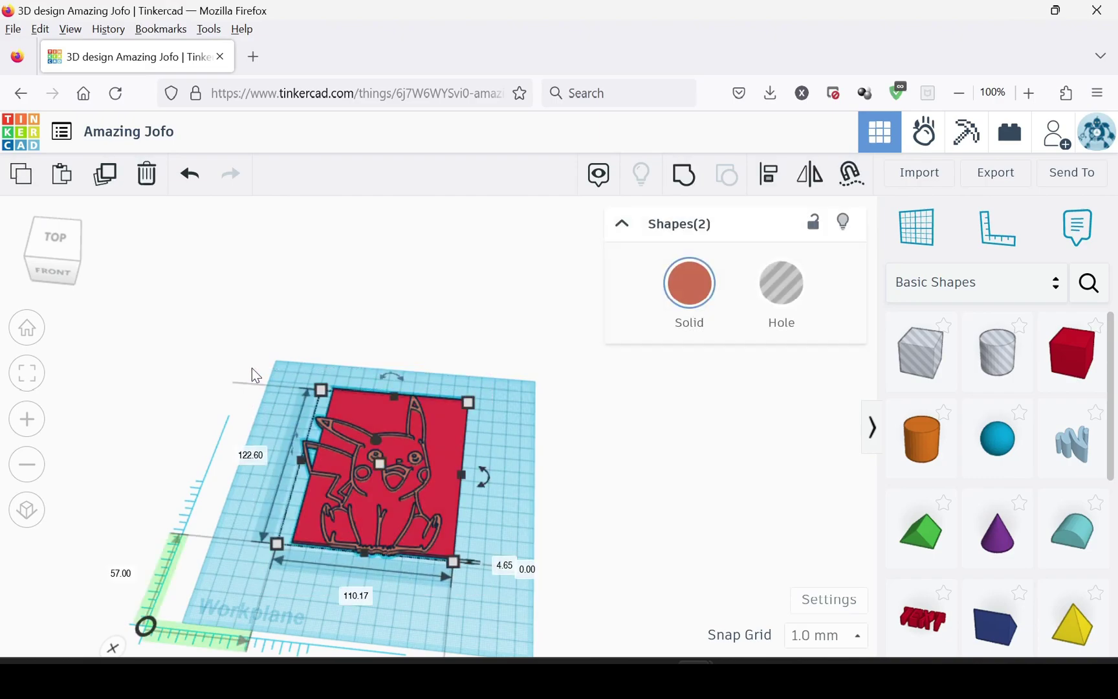
left_click(768, 176)
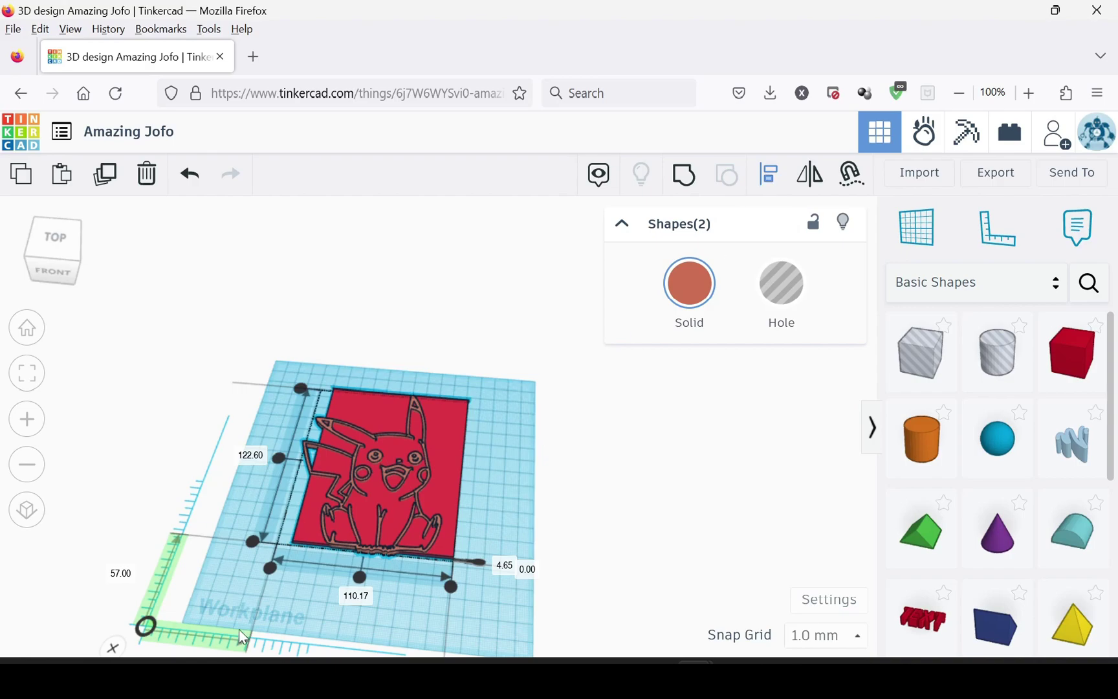
left_click(358, 576)
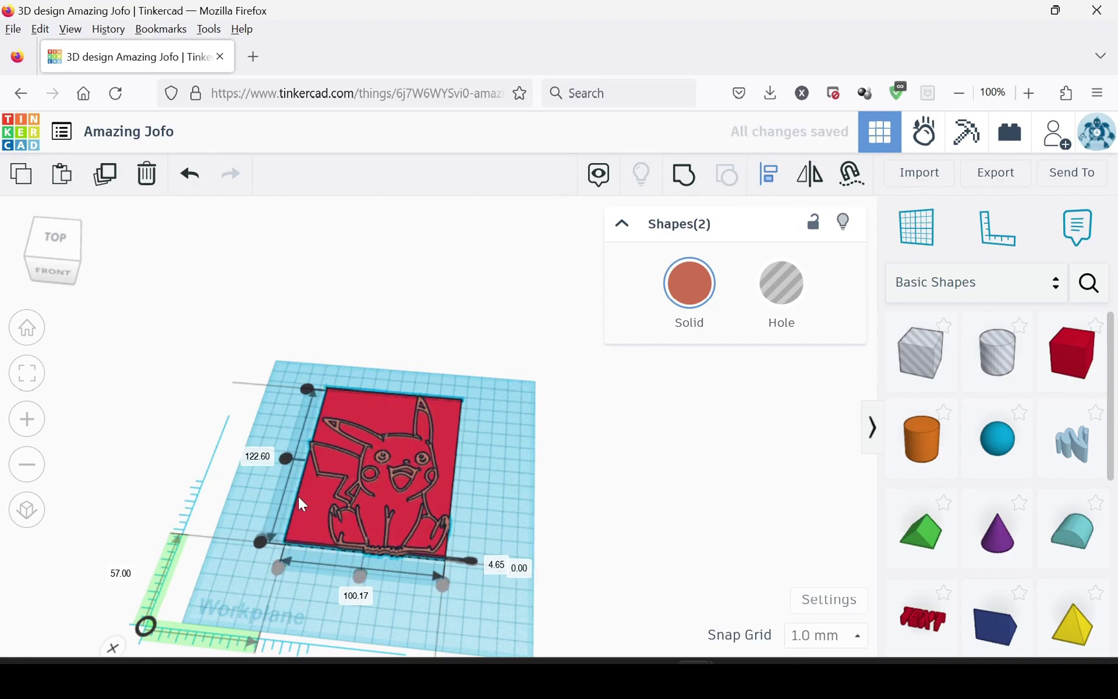
left_click(289, 462)
left_click(410, 614)
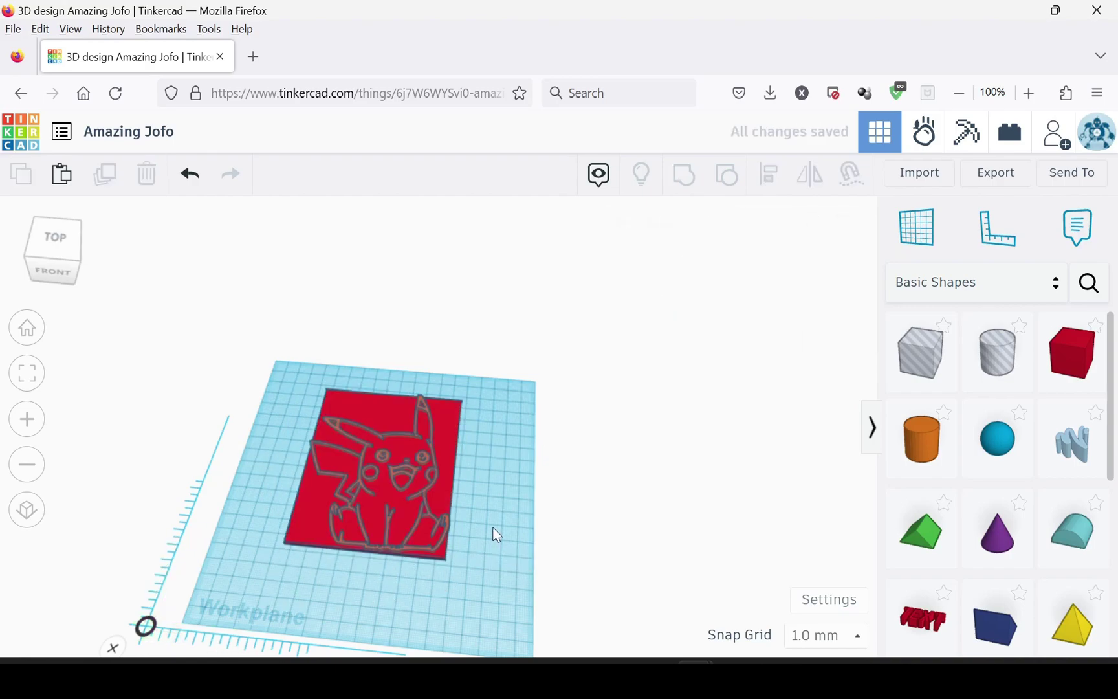
- Duplicate the Pikachu outline in place on top of the red base plate
right_click_drag(494, 532, 350, 551)
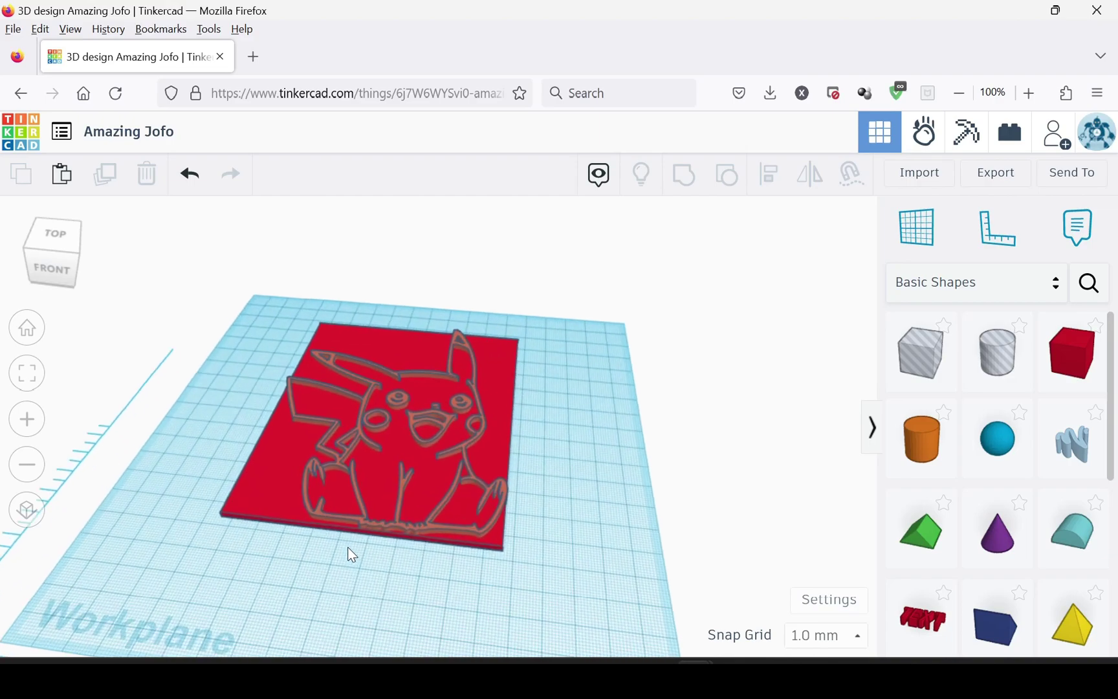
right_click_drag(674, 589, 612, 544)
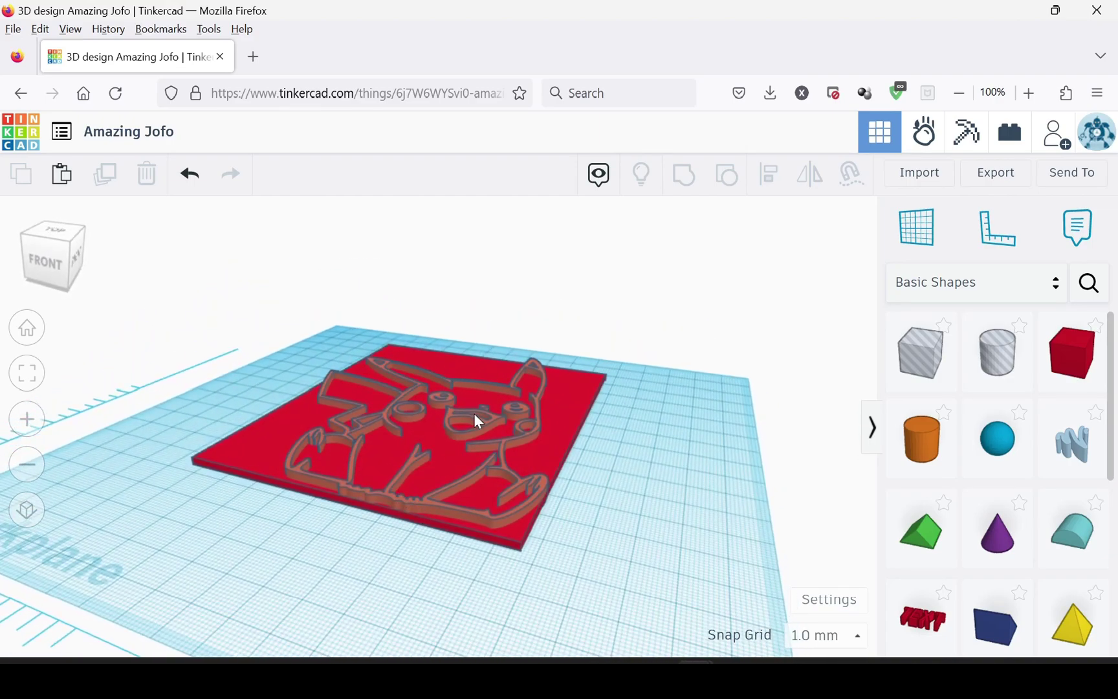
left_click(469, 440)
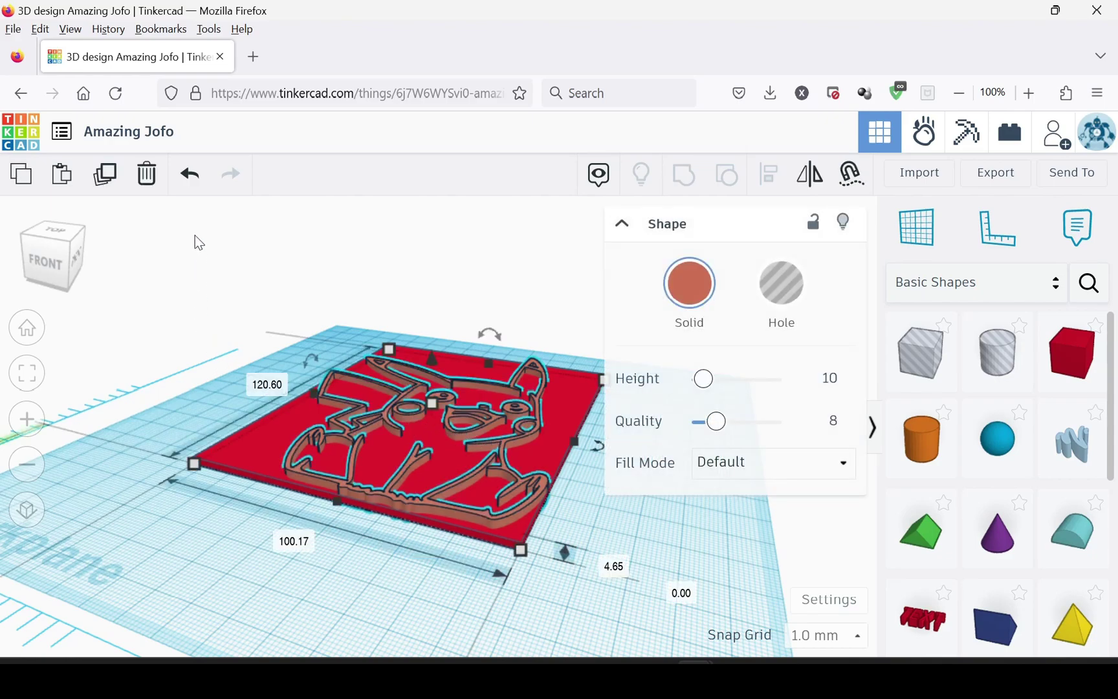
left_click(106, 178)
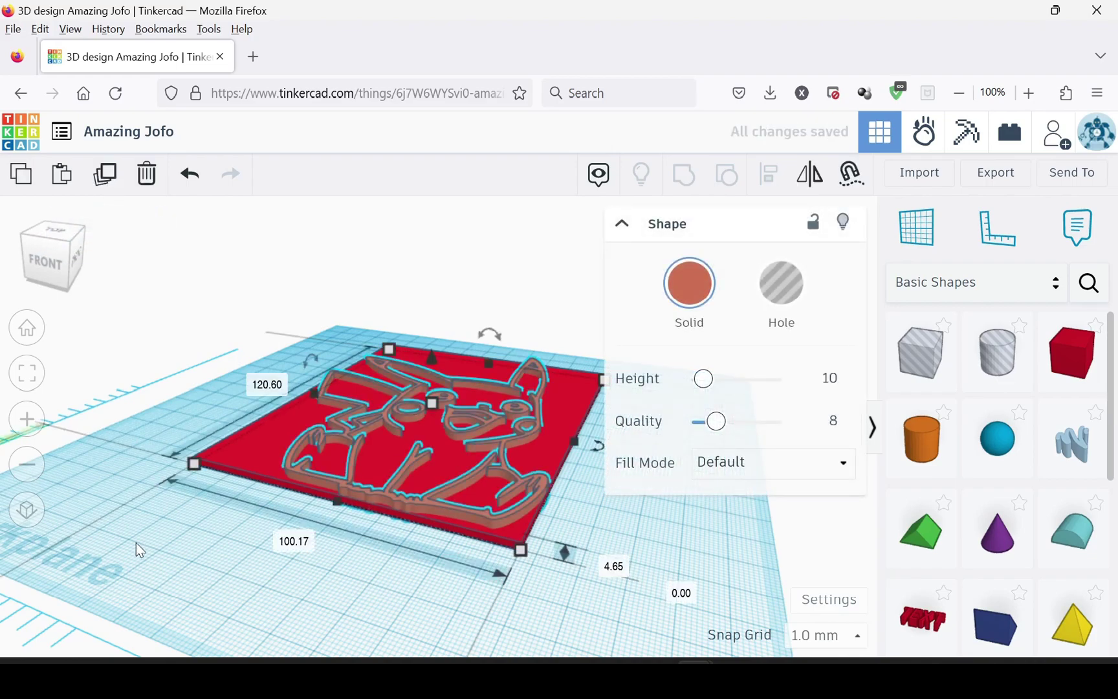
- Stretch the duplicated Pikachu outline to about 47 mm tall and turn it into a hole
left_click(124, 575)
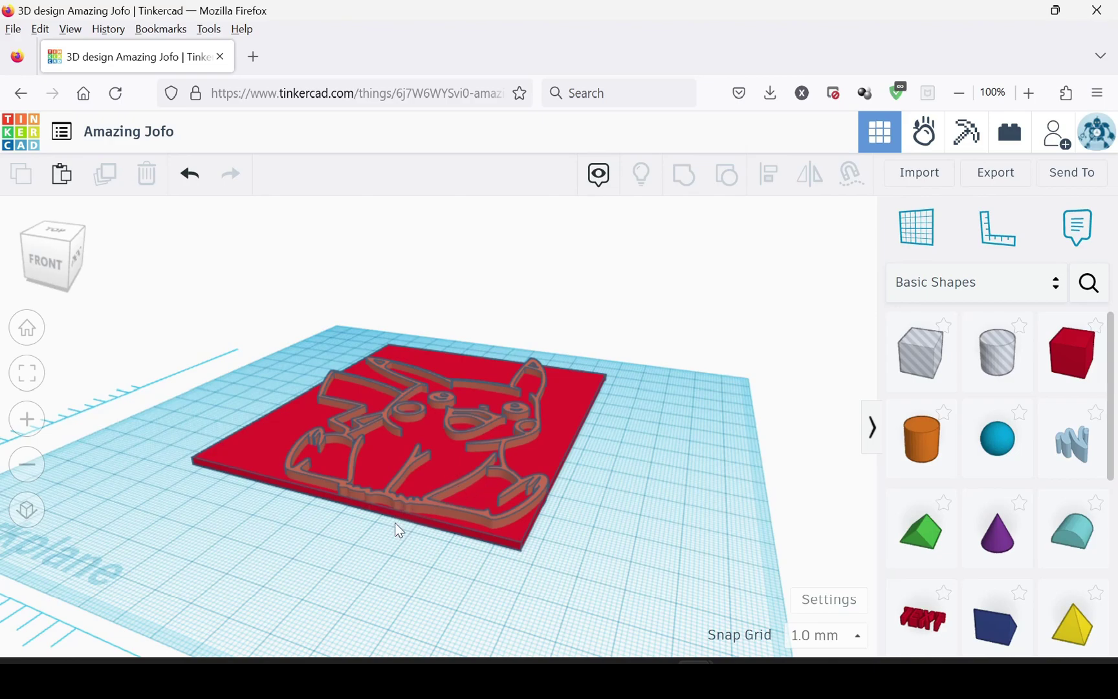
left_click(407, 510)
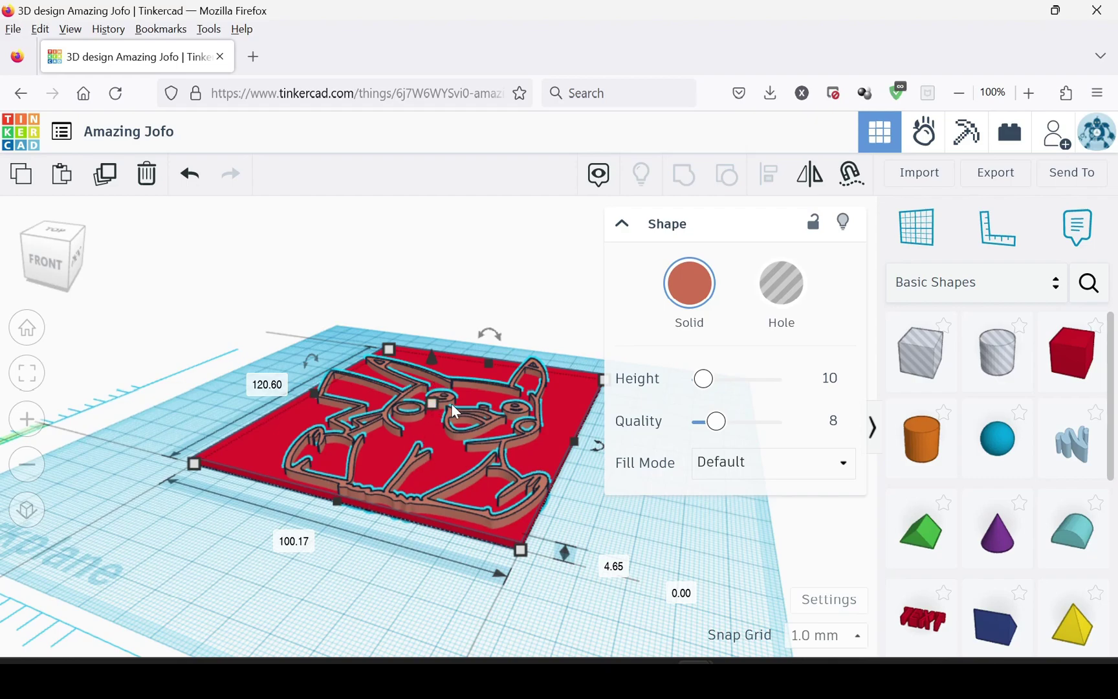
left_click_drag(438, 405, 446, 282)
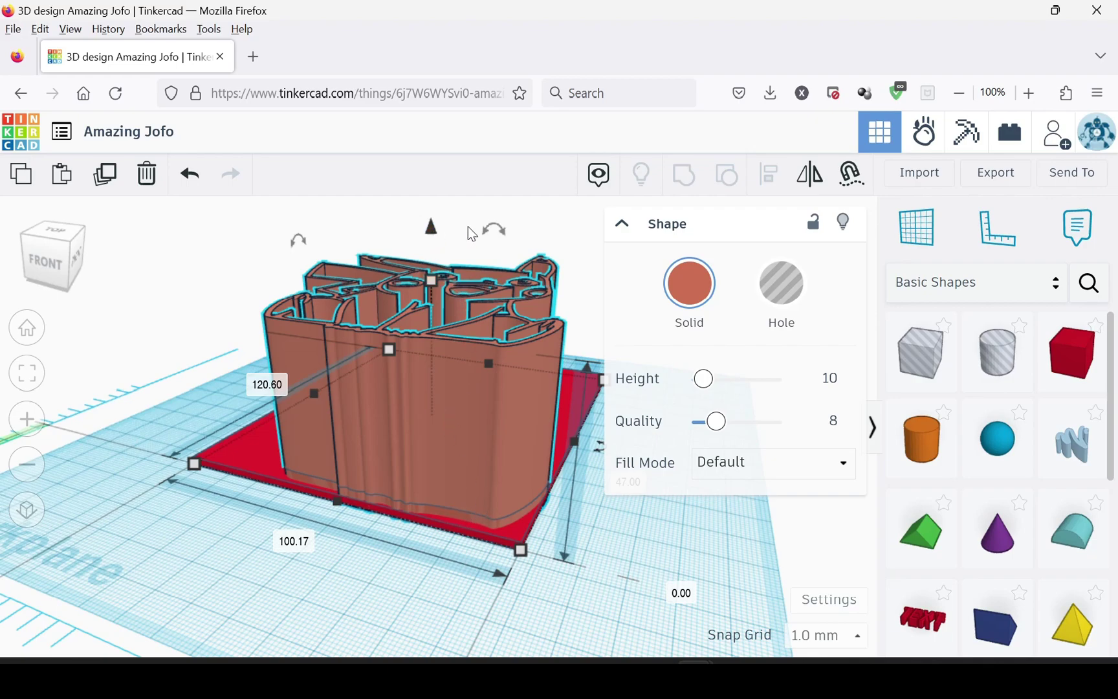
left_click(772, 295)
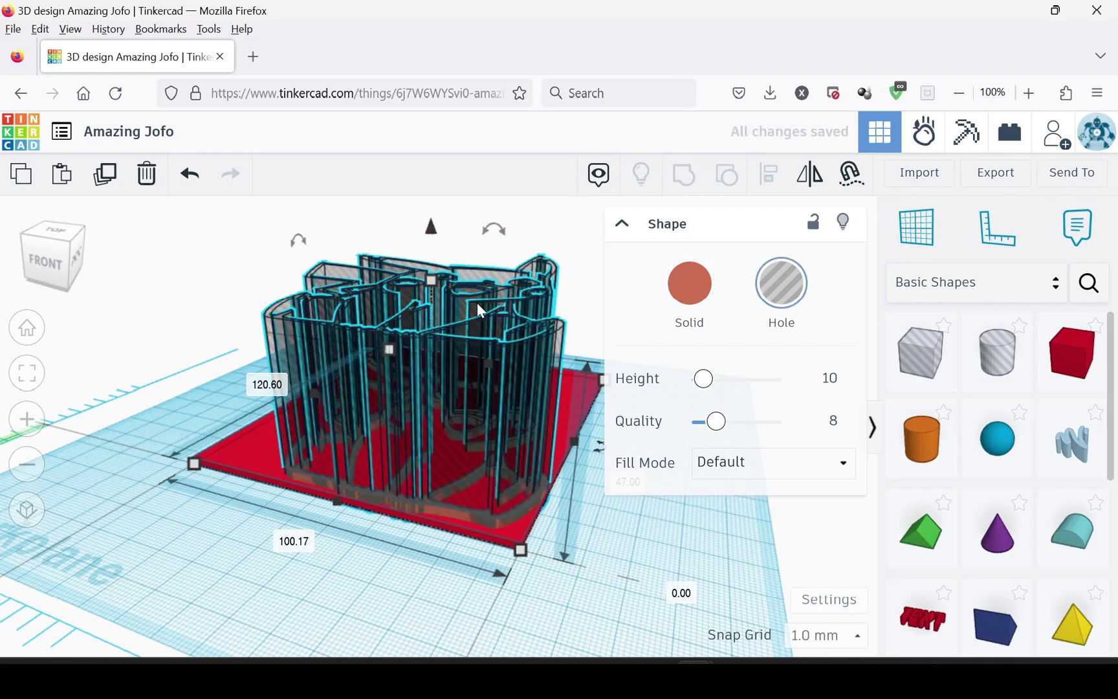
- Lower the outline hole to -22 mm so it passes through the red base plate, and group the two to cut the recess
left_click_drag(432, 228, 433, 303)
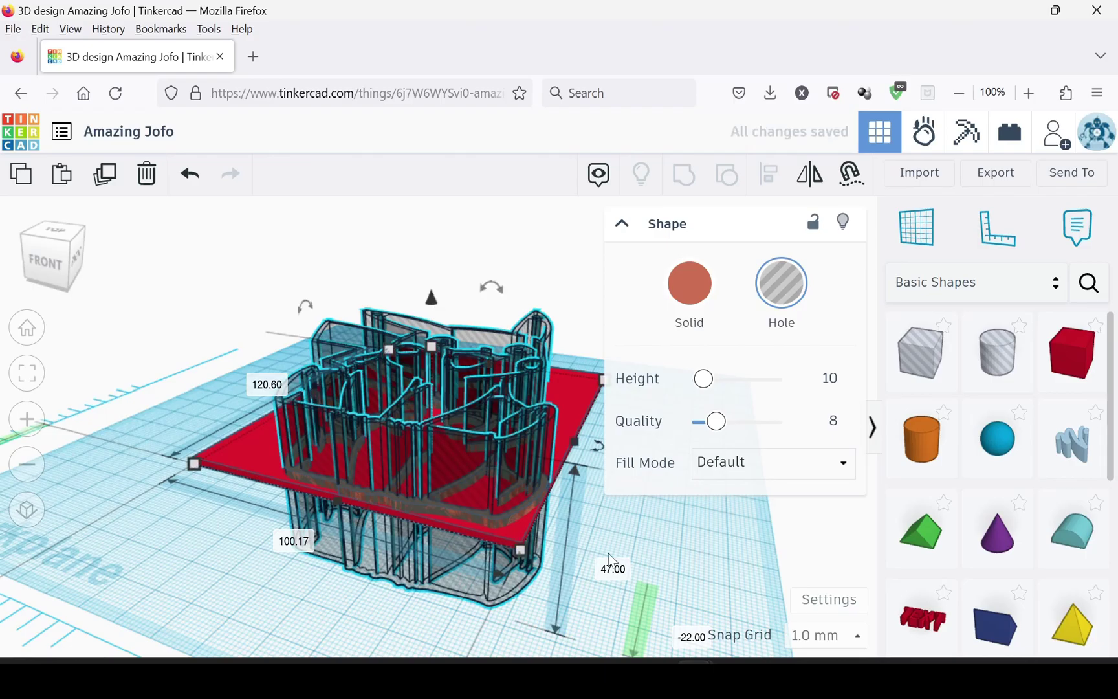
right_click_drag(433, 302, 327, 461)
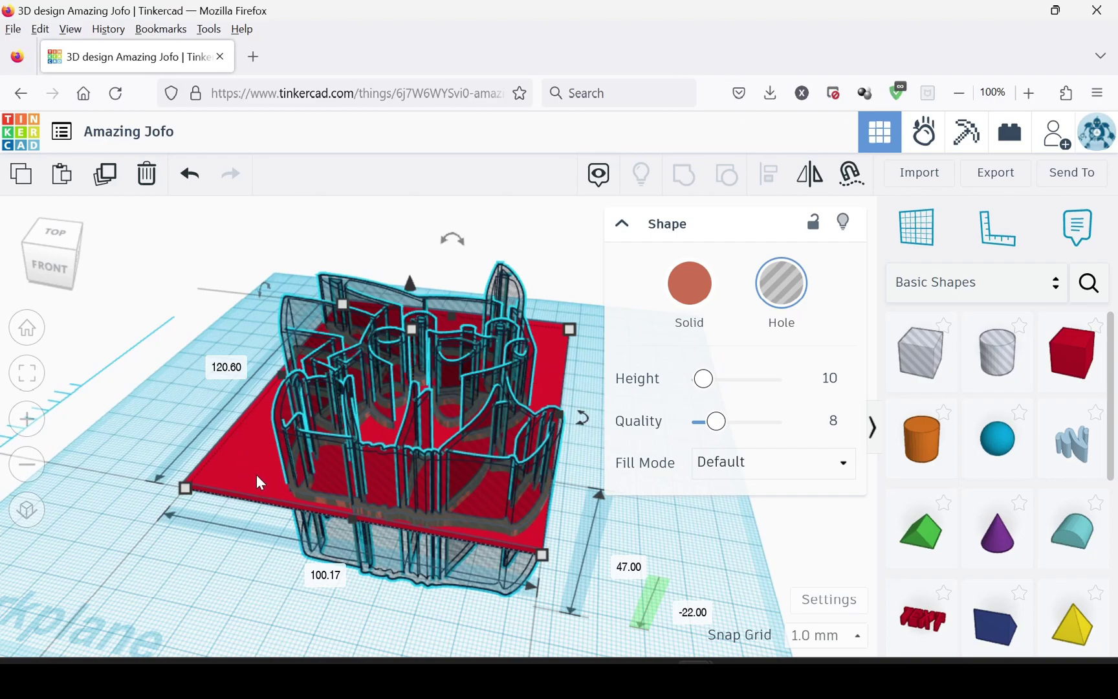
left_click(223, 468, "shift")
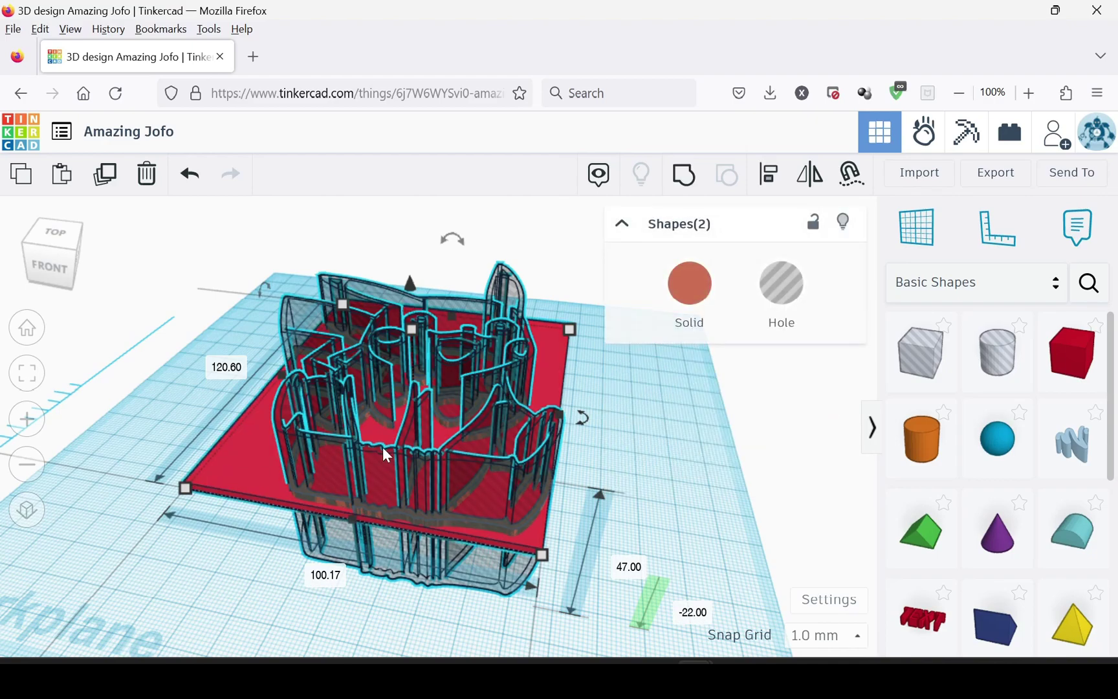
left_click(684, 176)
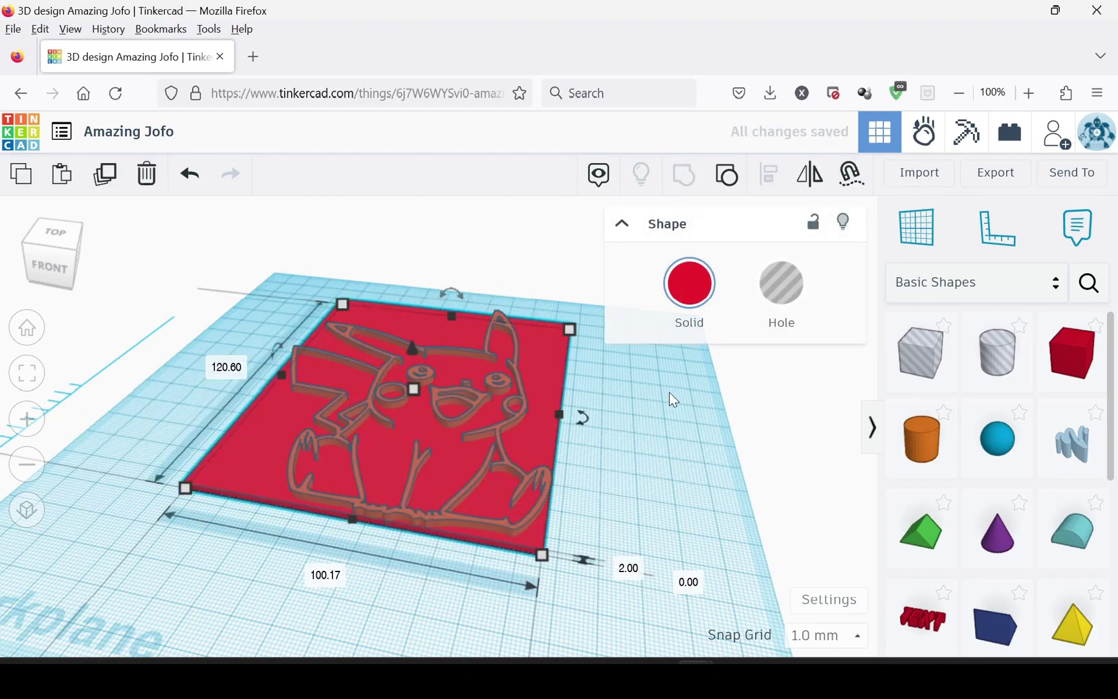
left_click(618, 476)
- Lift the solid Pikachu outline 35 mm to inspect the recess cut in the base plate, and return it to 0 elevation
left_click(455, 425)
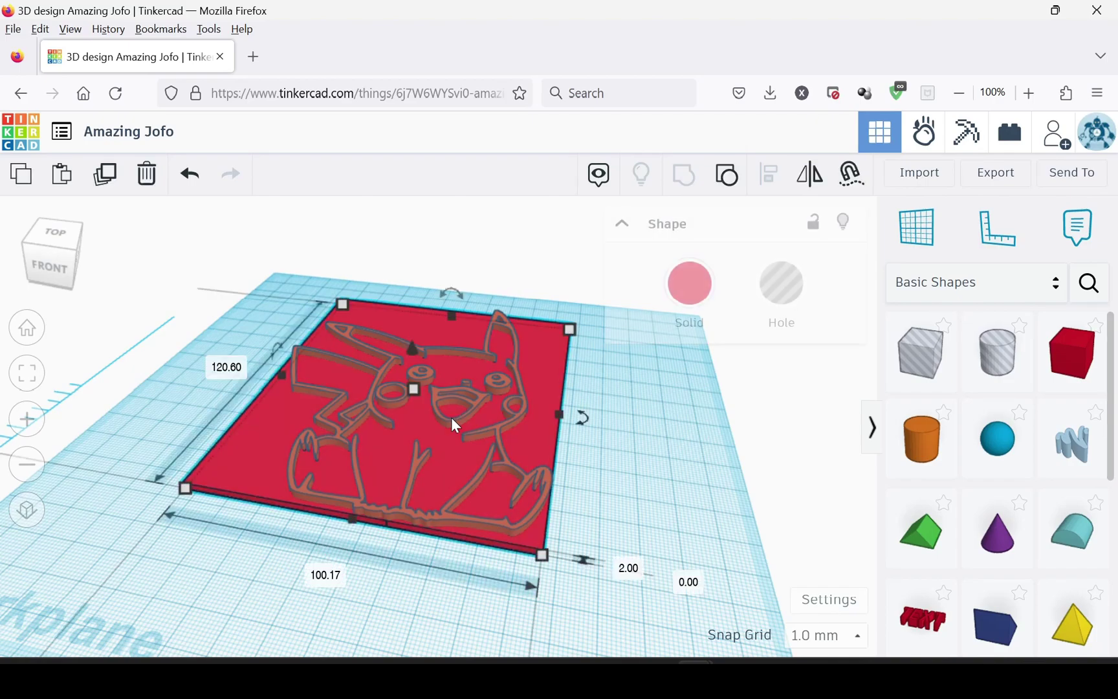
left_click(574, 455)
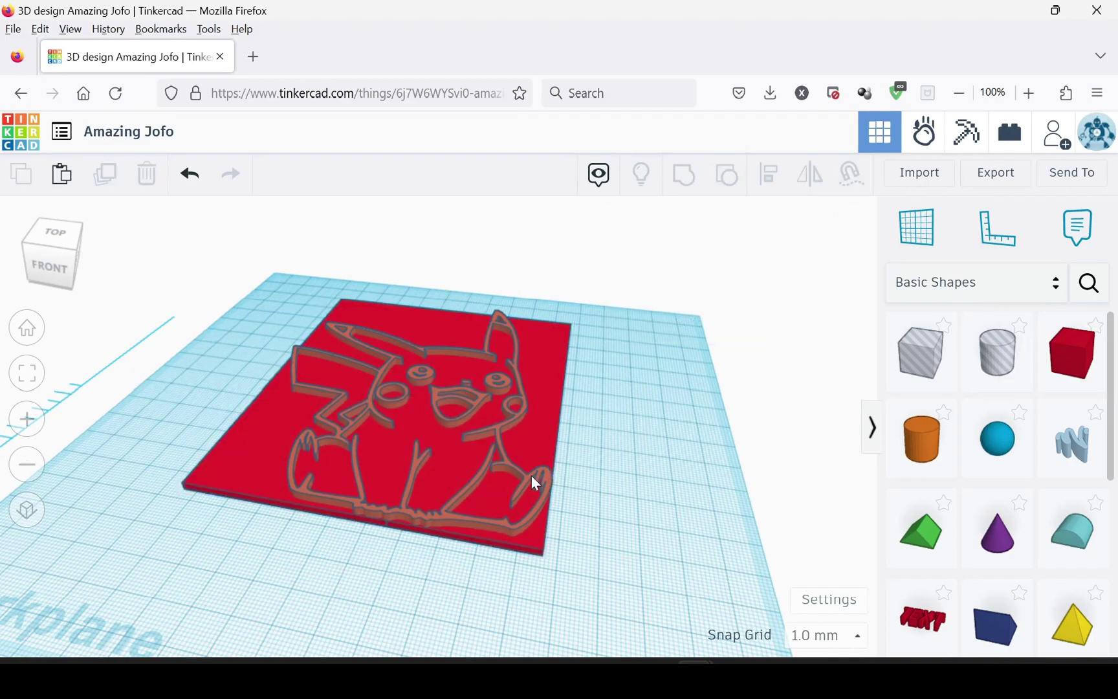
left_click(531, 476)
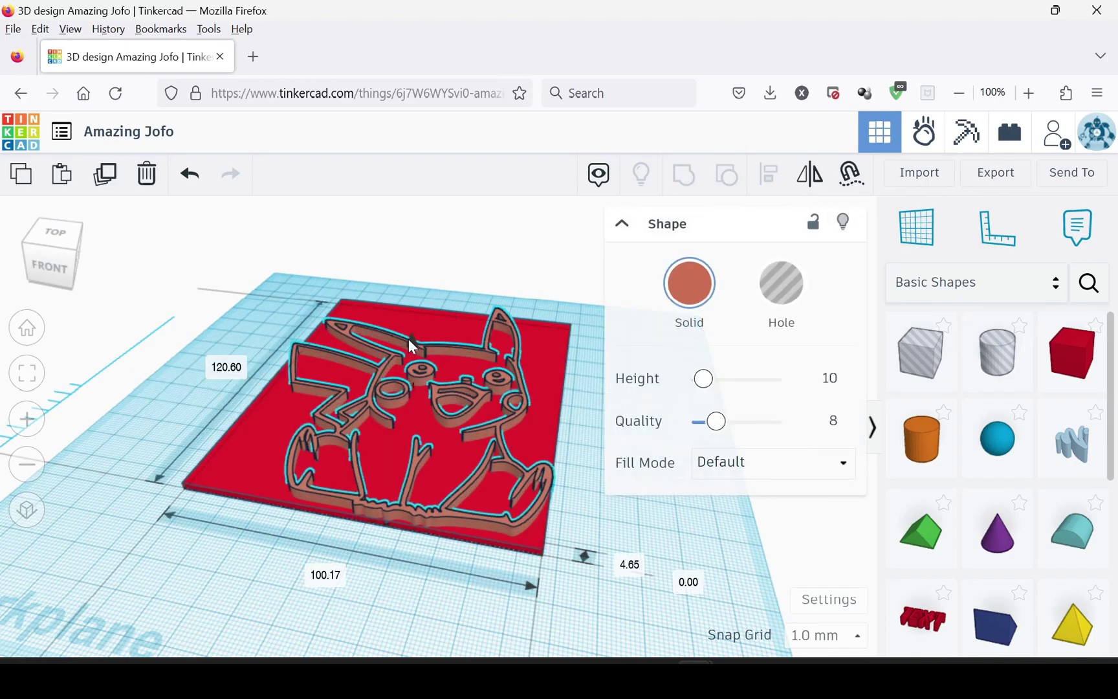
left_click_drag(412, 346, 411, 271)
right_click_drag(266, 561, 518, 579)
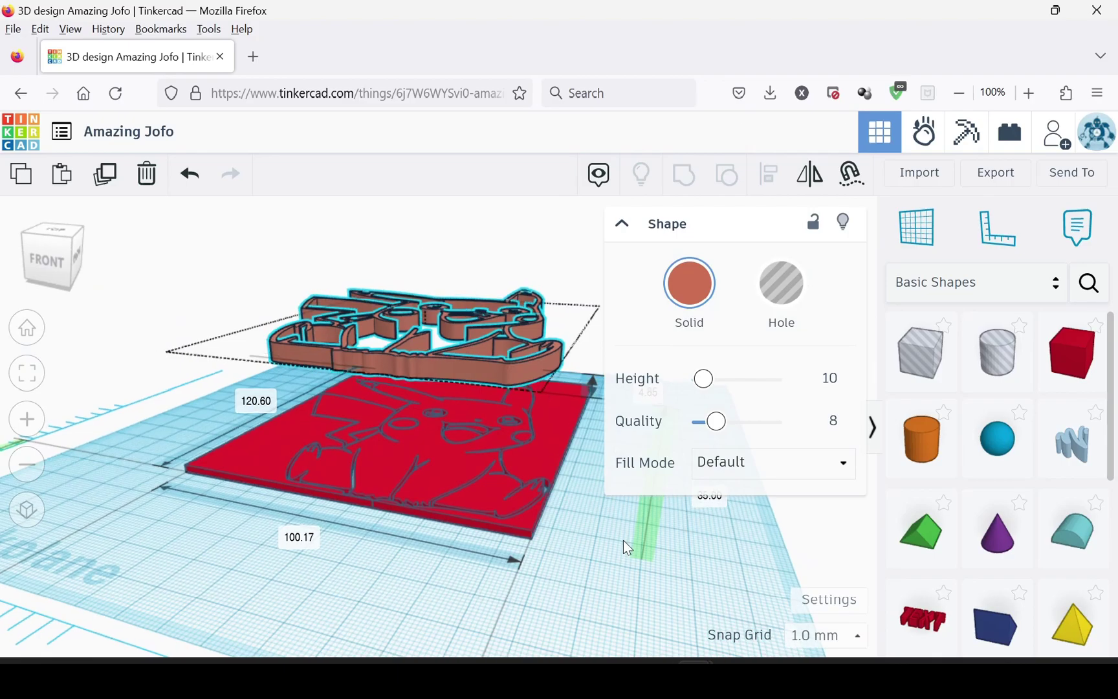
right_click_drag(624, 540, 511, 559)
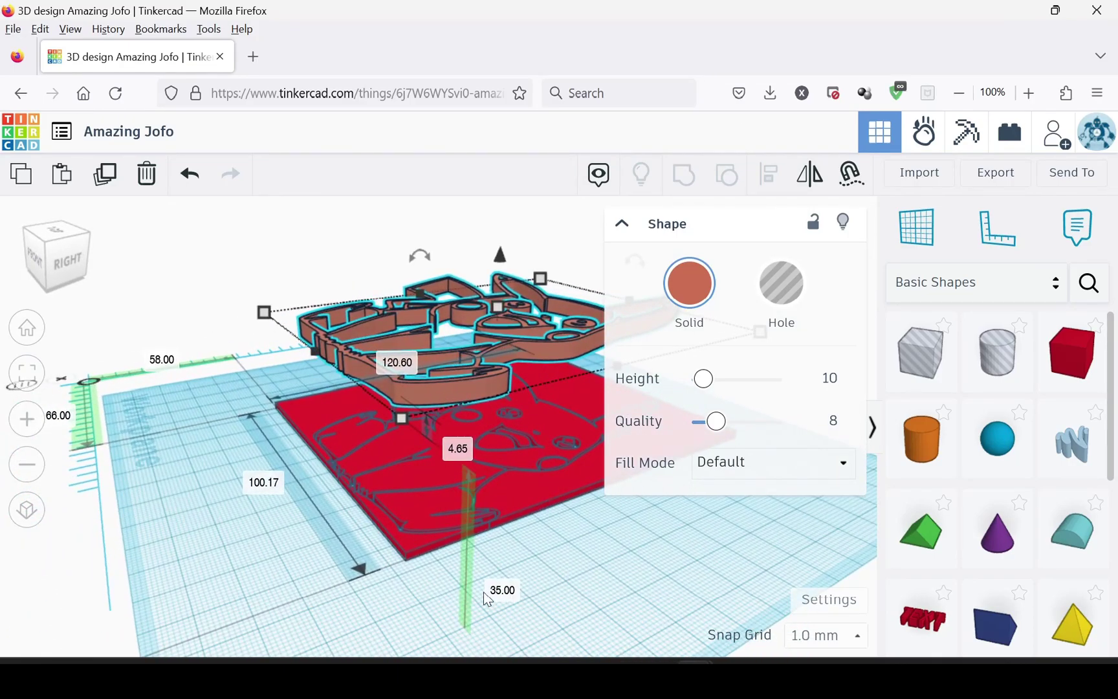
left_click(496, 587)
key("Return")
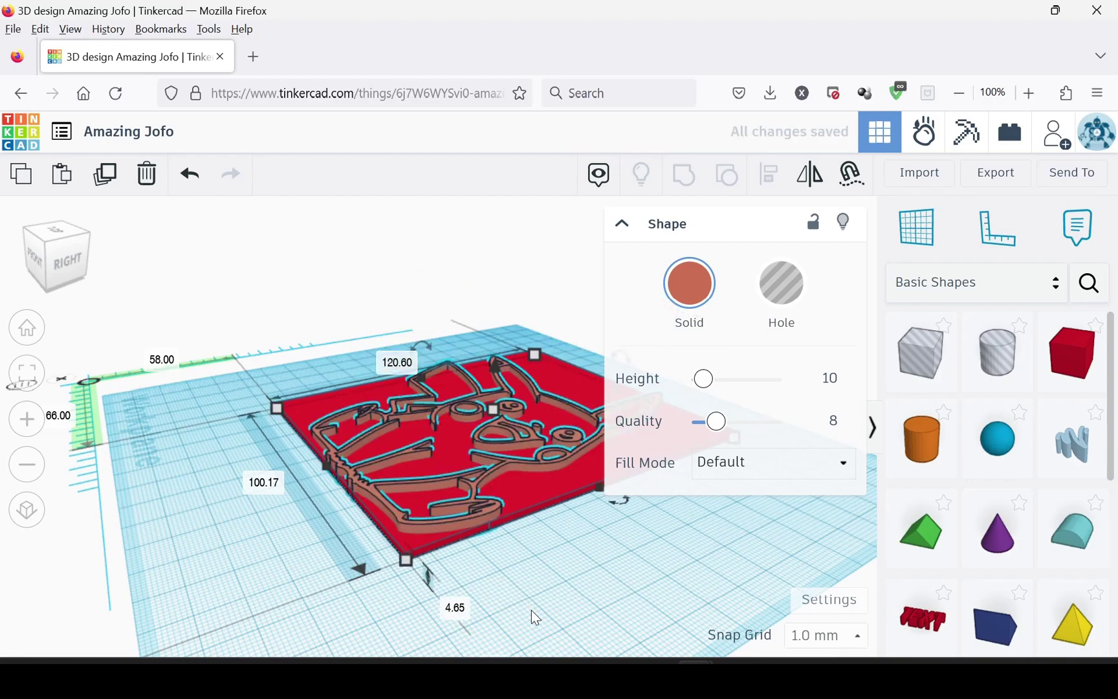
- Set the solid Pikachu outline's height to 2 mm
left_click(490, 592)
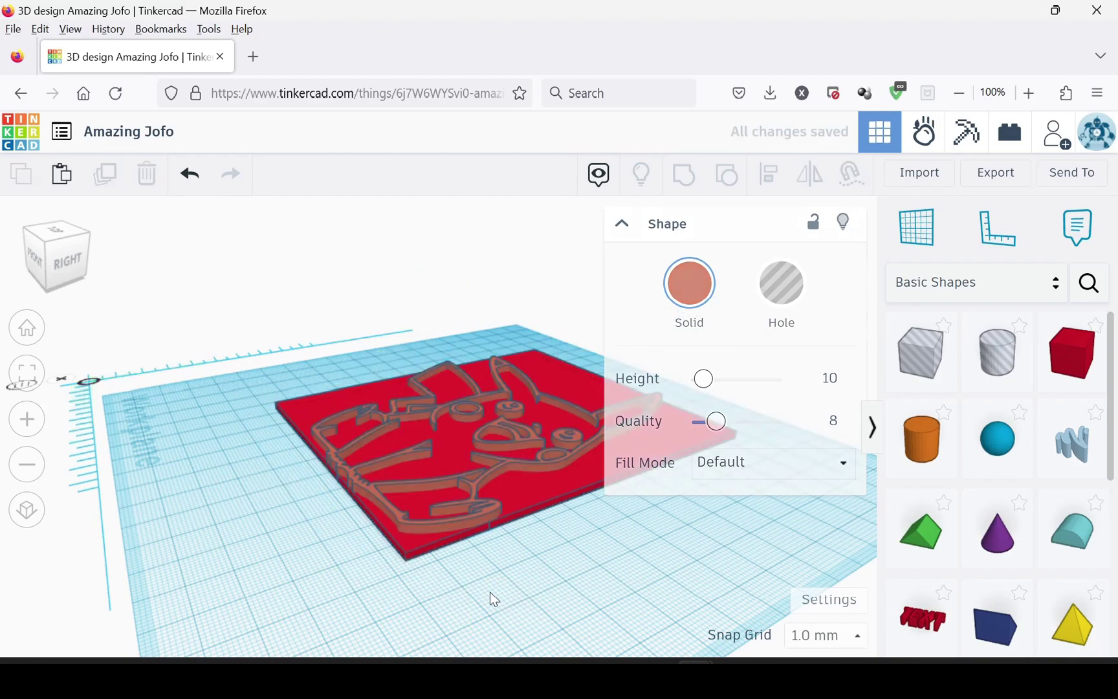
left_click(431, 523)
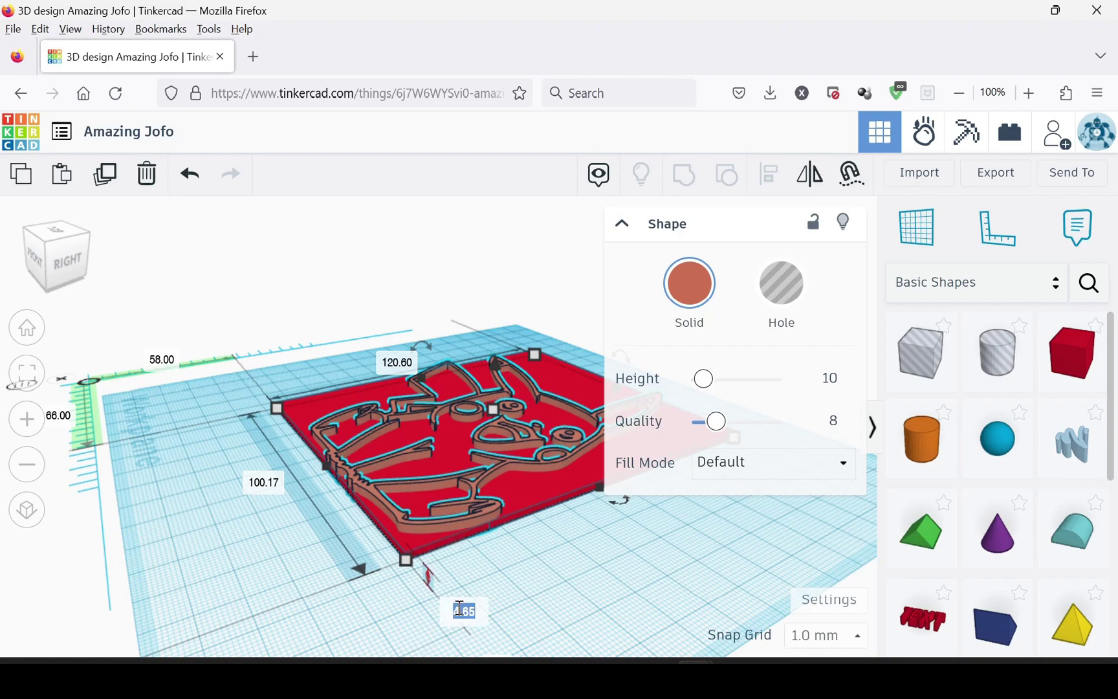
type("2")
key("Return")
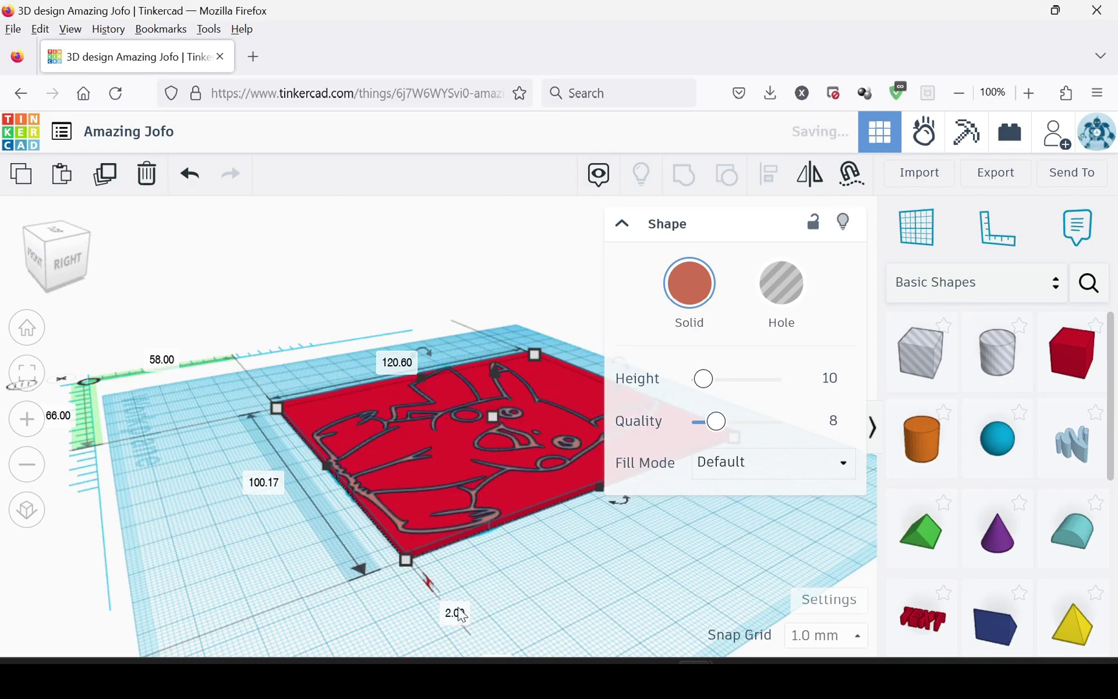
left_click(226, 545)
- Color the Pikachu outline black using the preset colors
right_click_drag(233, 530, 358, 452)
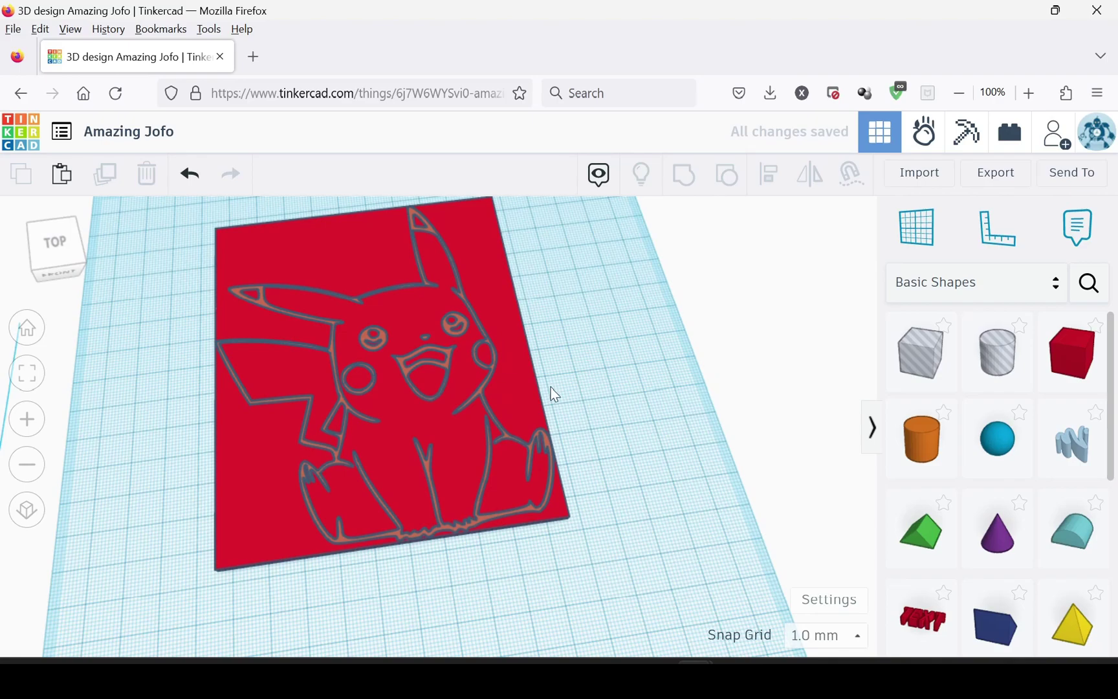
left_click(477, 519)
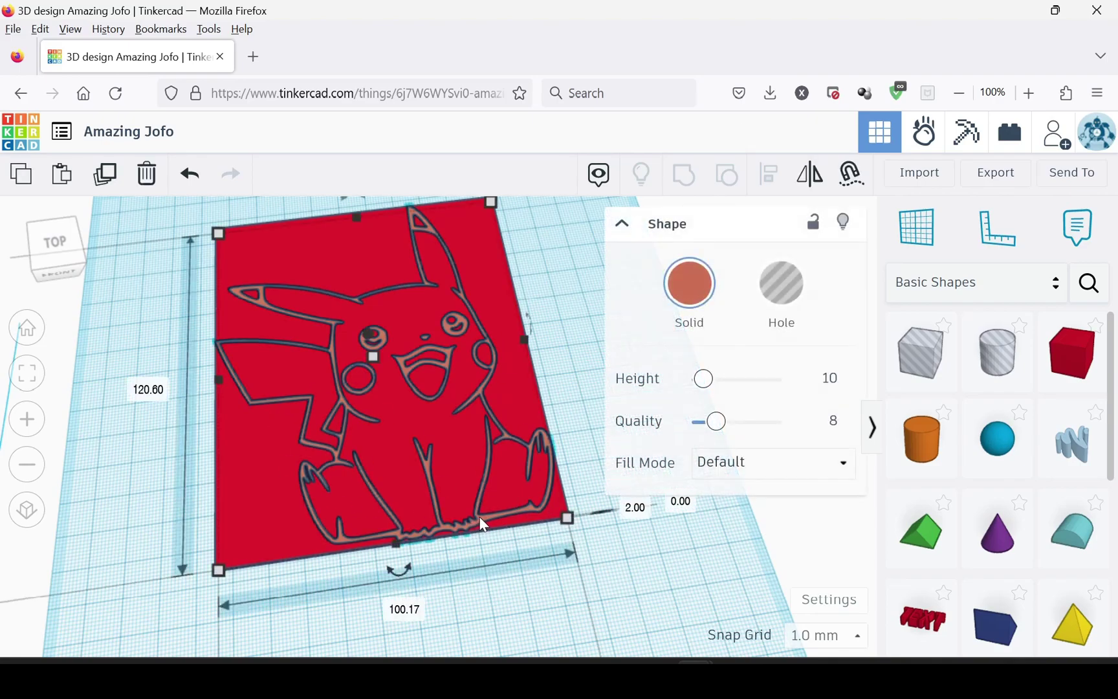
left_click(690, 291)
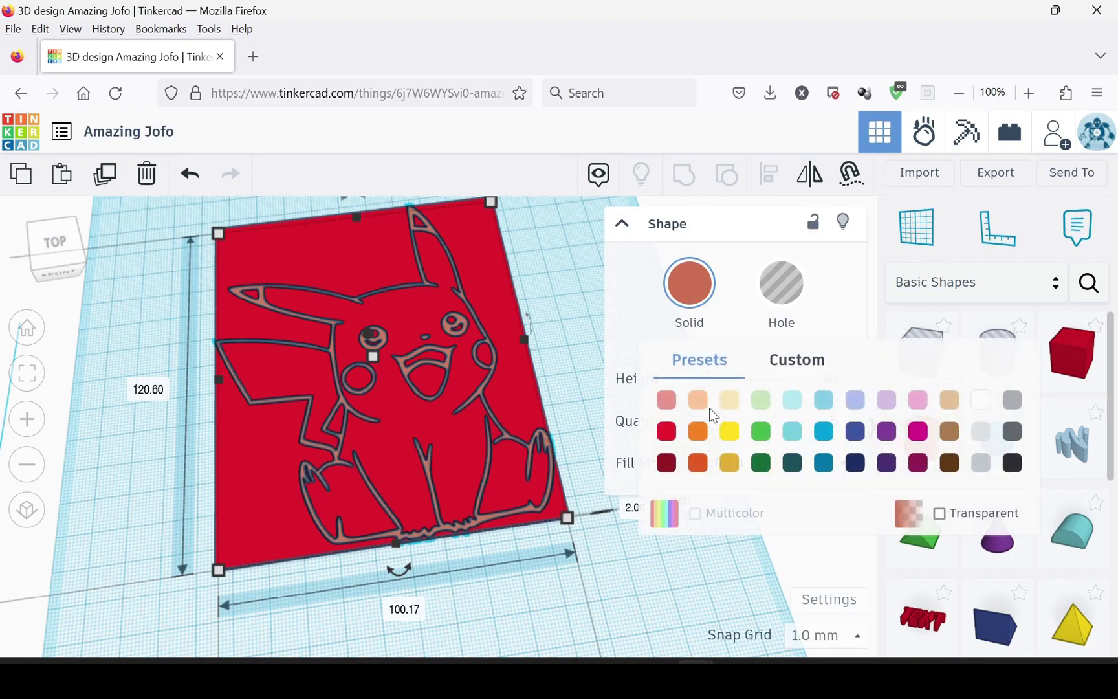
left_click(1011, 461)
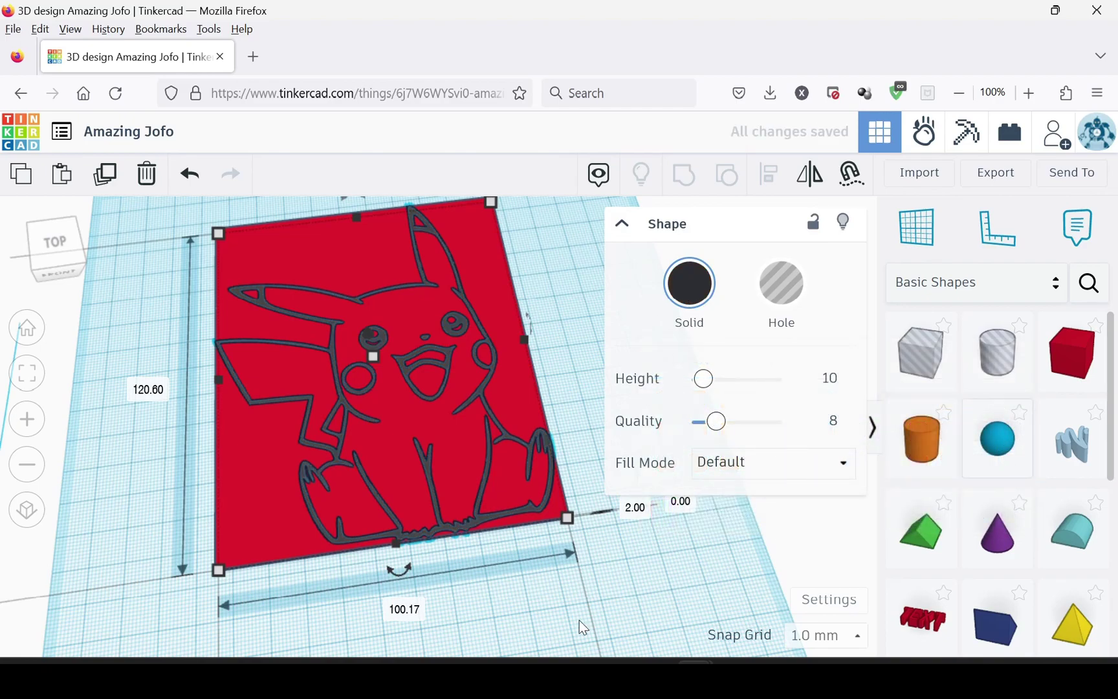
left_click(654, 585)
- Color the base plate white using the preset colors
left_click(519, 367)
left_click(673, 291)
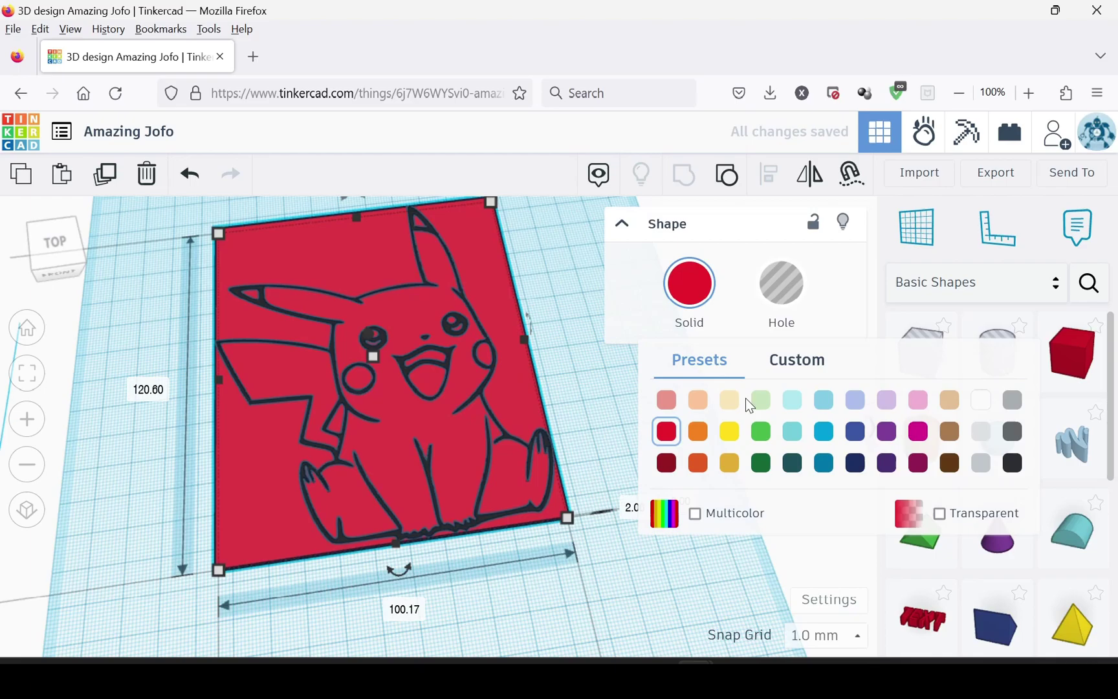
left_click(981, 399)
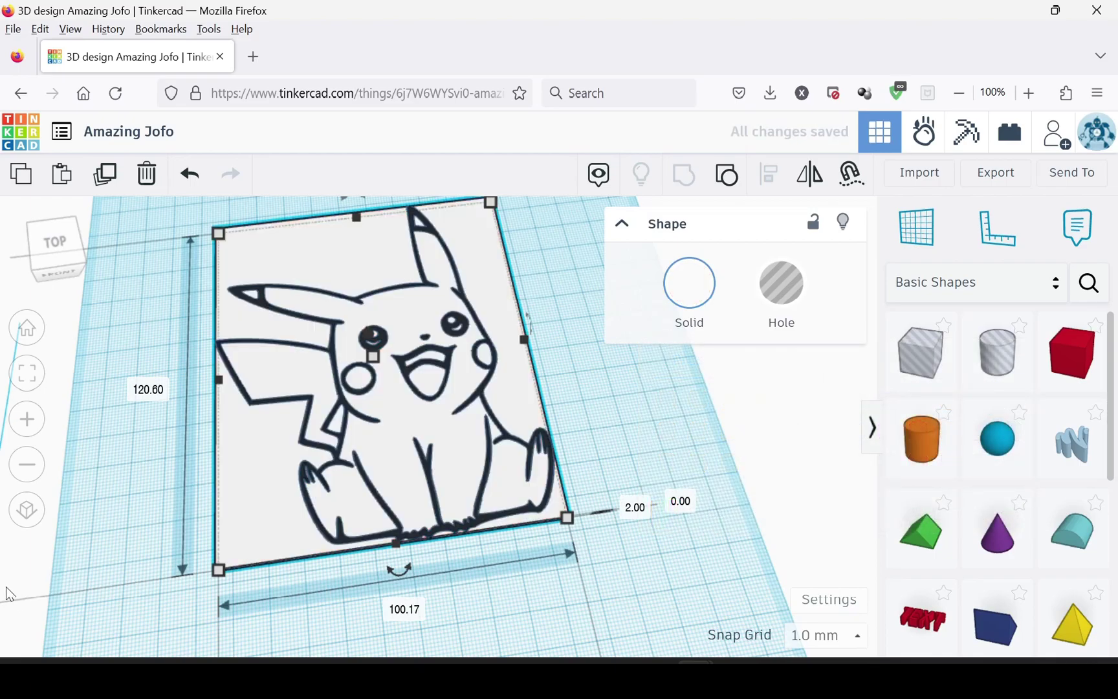
- Examine how the black Pikachu outline fits into the white base plate, from above and up close
left_click(269, 575)
right_click_drag(269, 575, 346, 323)
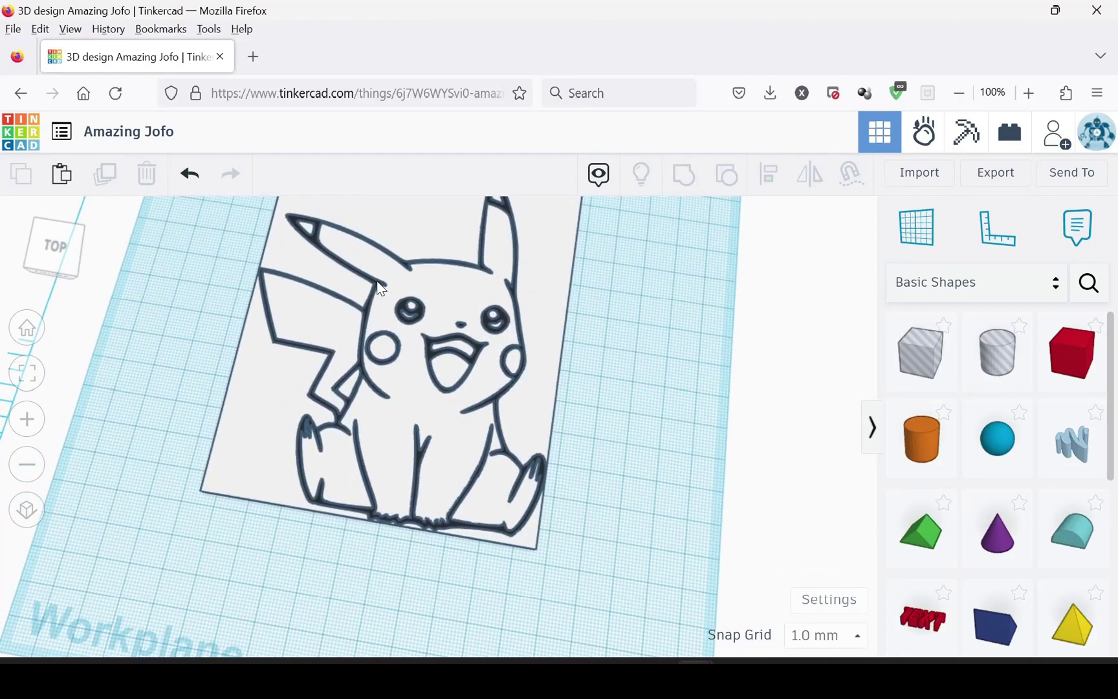
left_click(380, 289)
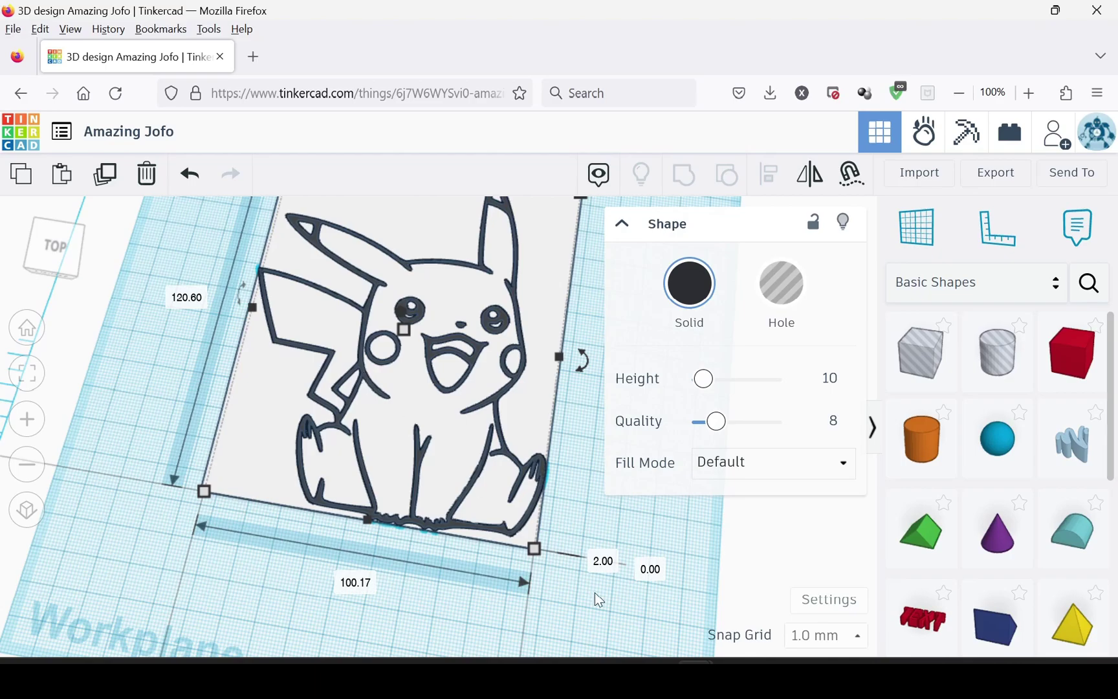
left_click(582, 552)
scroll(584, 553, "down", 3)
scroll(579, 548, "up", 1)
scroll(429, 392, "up", 5)
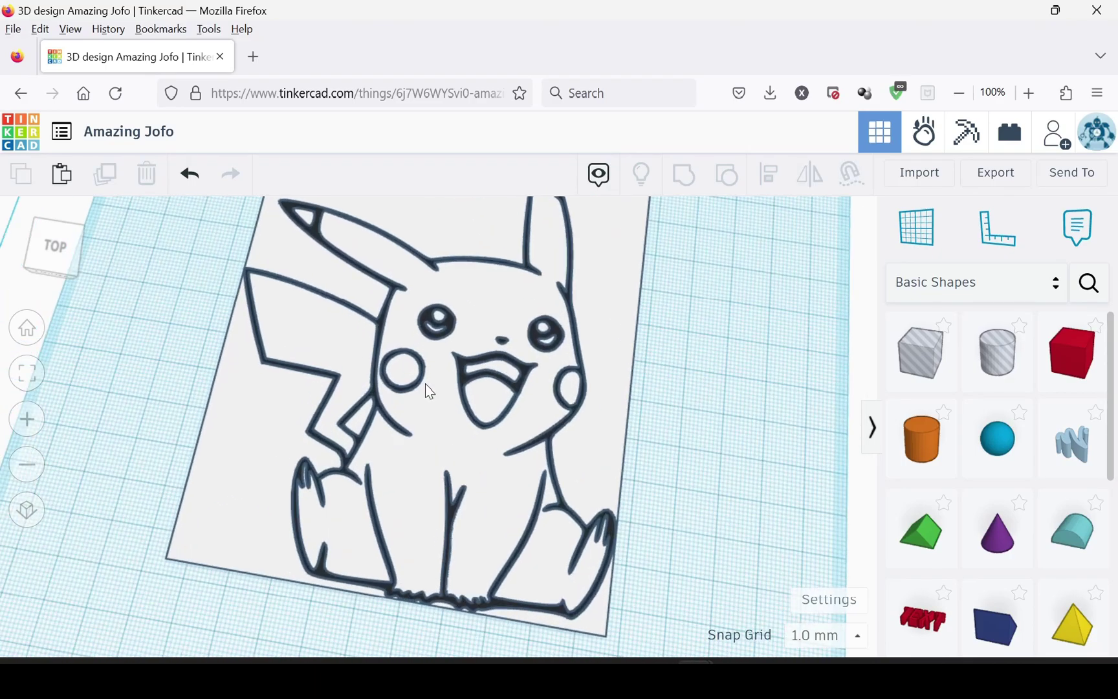
scroll(427, 391, "up", 3)
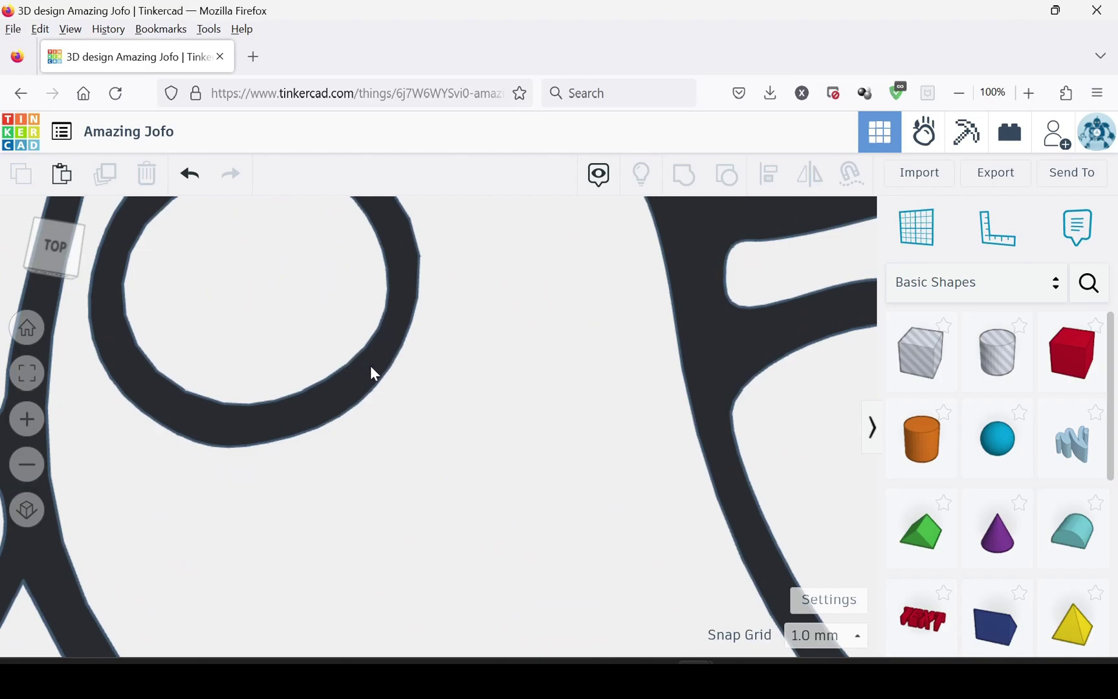
- Export only the black Pikachu outline as an STL file
left_click(372, 368)
scroll(371, 367, "down", 5)
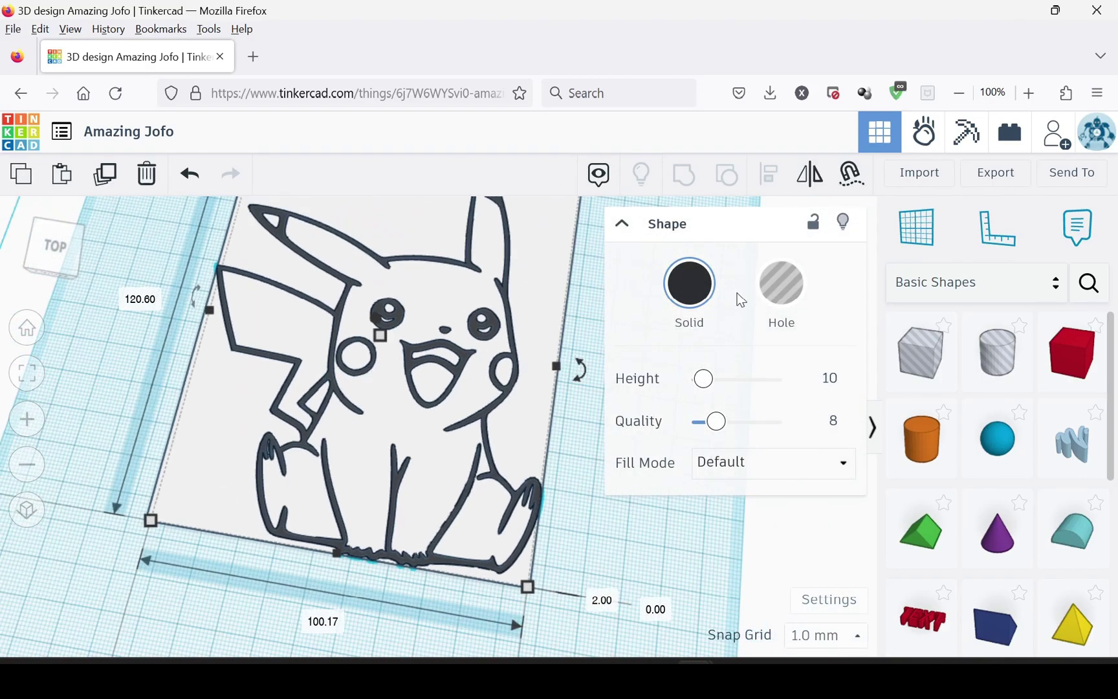
left_click(999, 181)
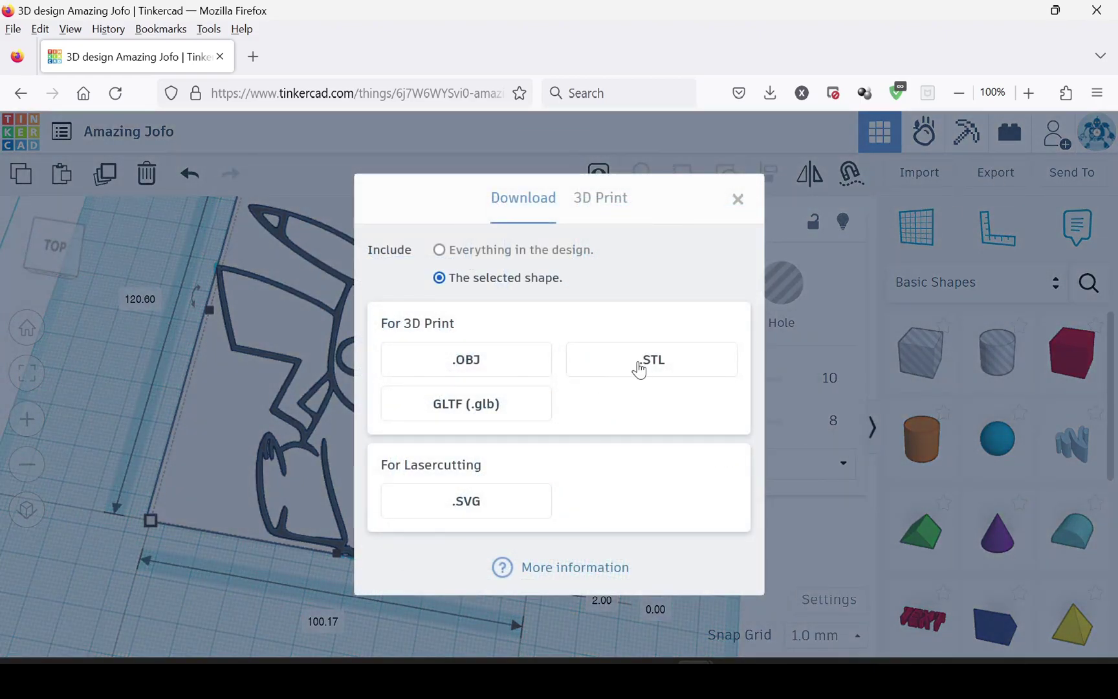
left_click(638, 367)
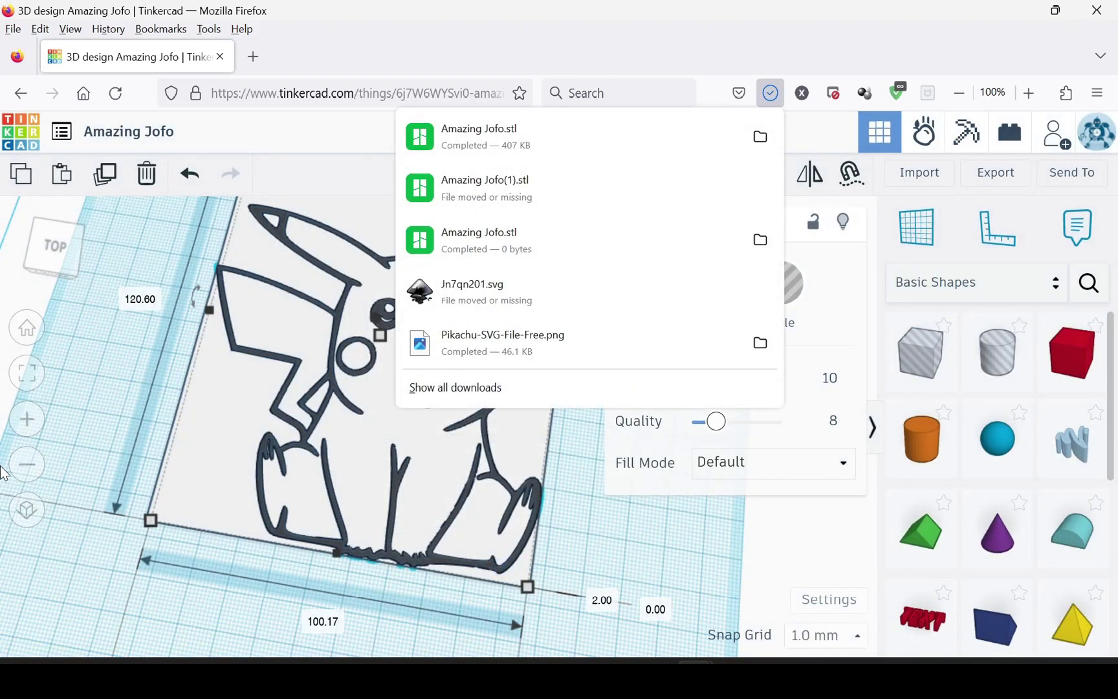
left_click(66, 480)
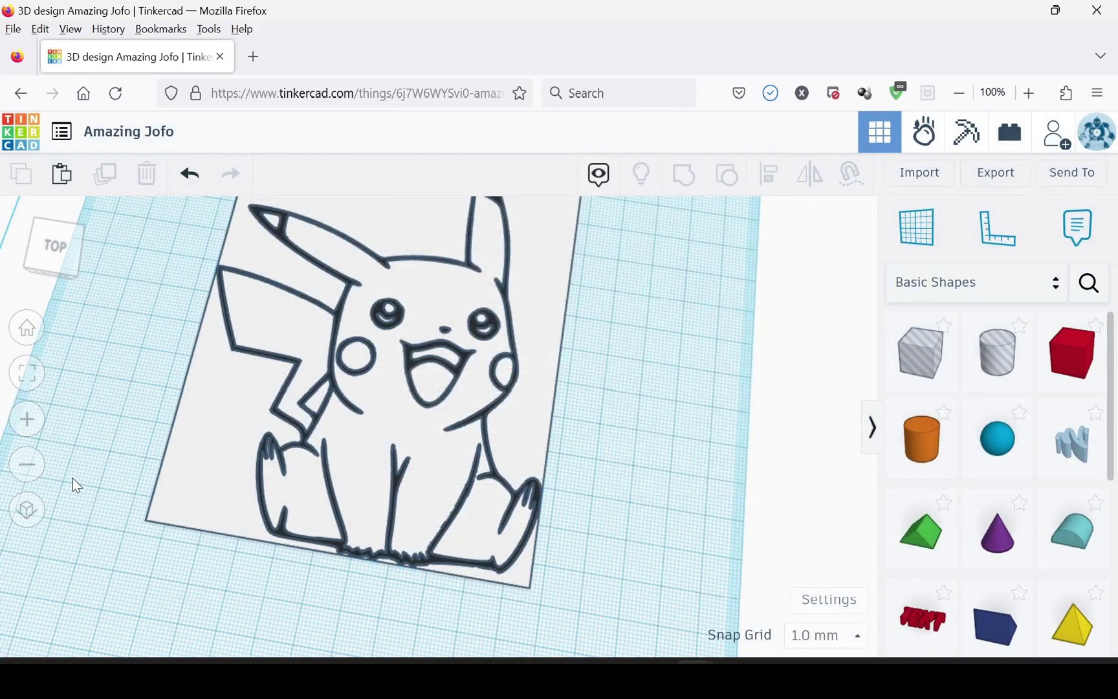
- Export only the white base plate as a separate STL file
left_click(205, 445)
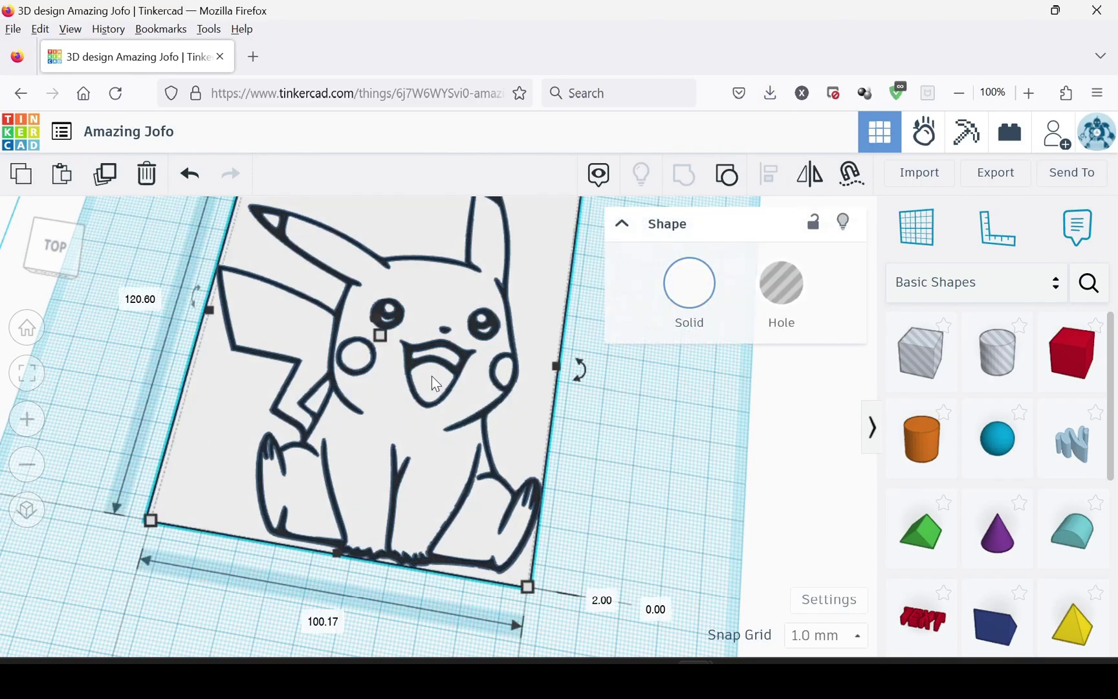
left_click(990, 175)
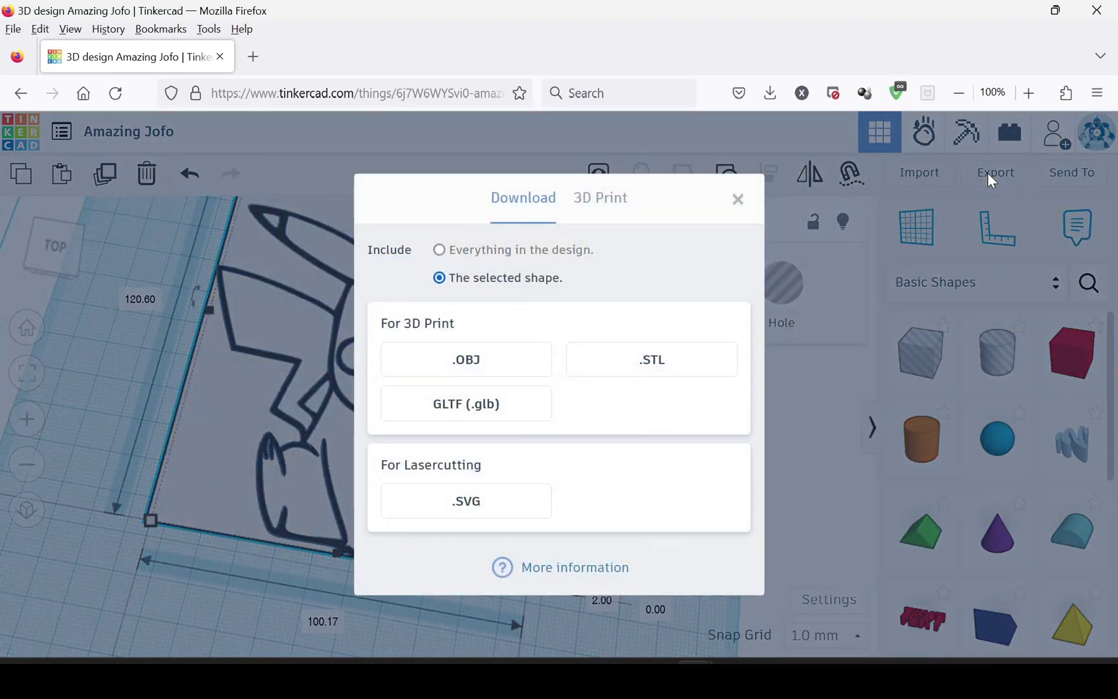
left_click(649, 369)
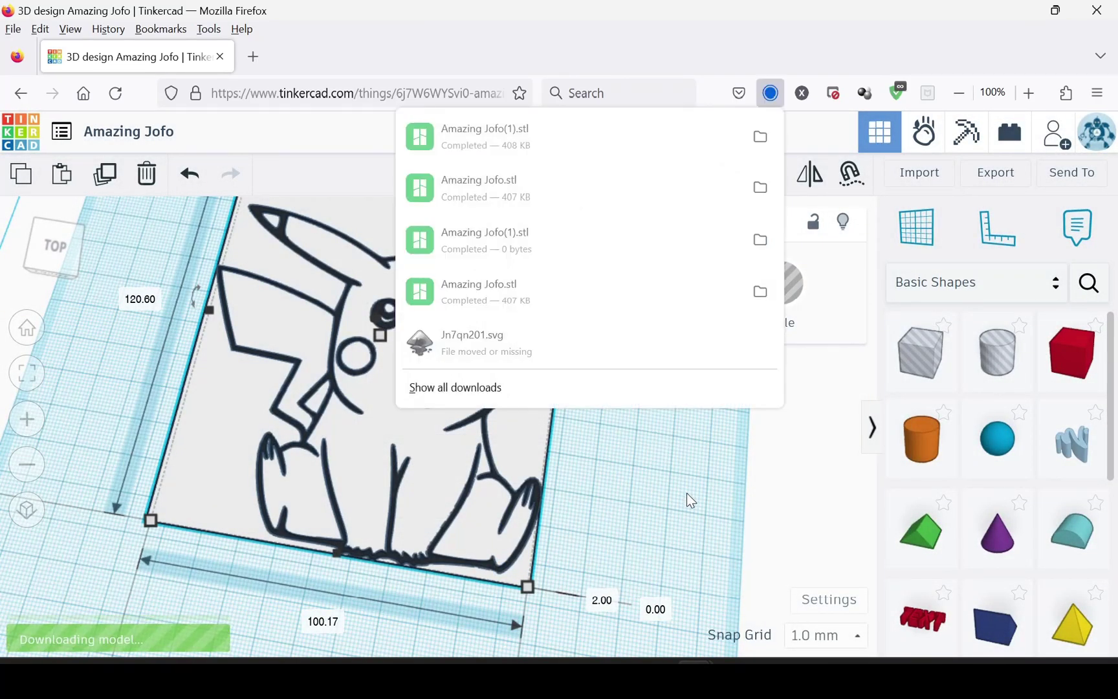
left_click(687, 493)
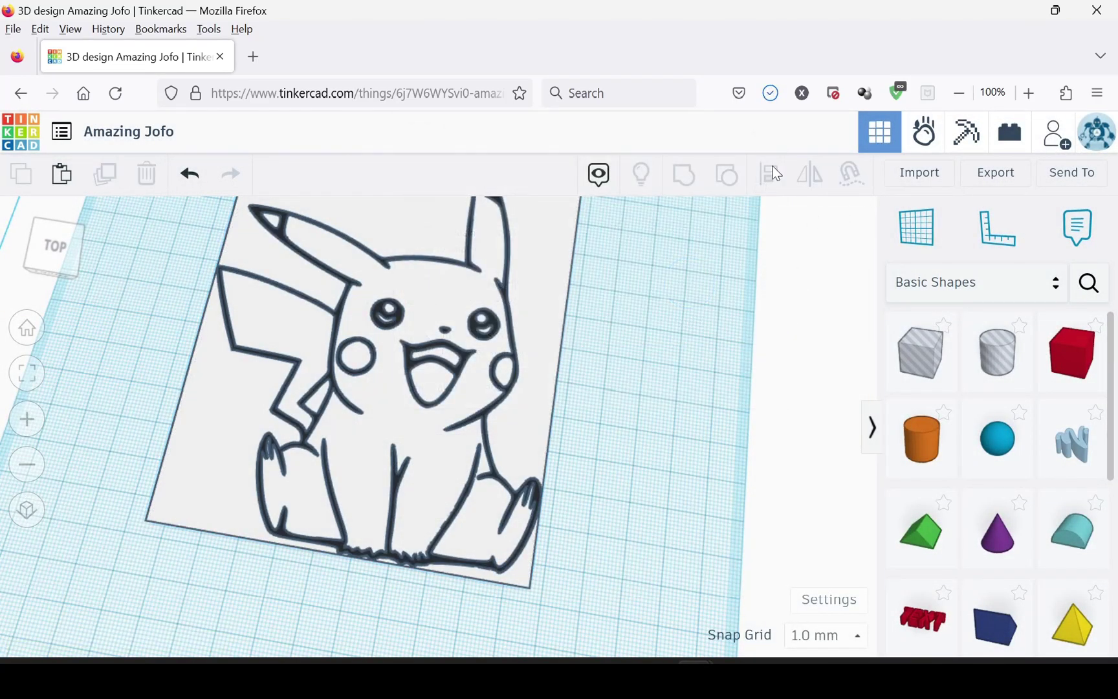
- Open the exported outline file Amazing Jofo.stl from the downloads folder in Bambu Studio
left_click(771, 94)
left_click(758, 136)
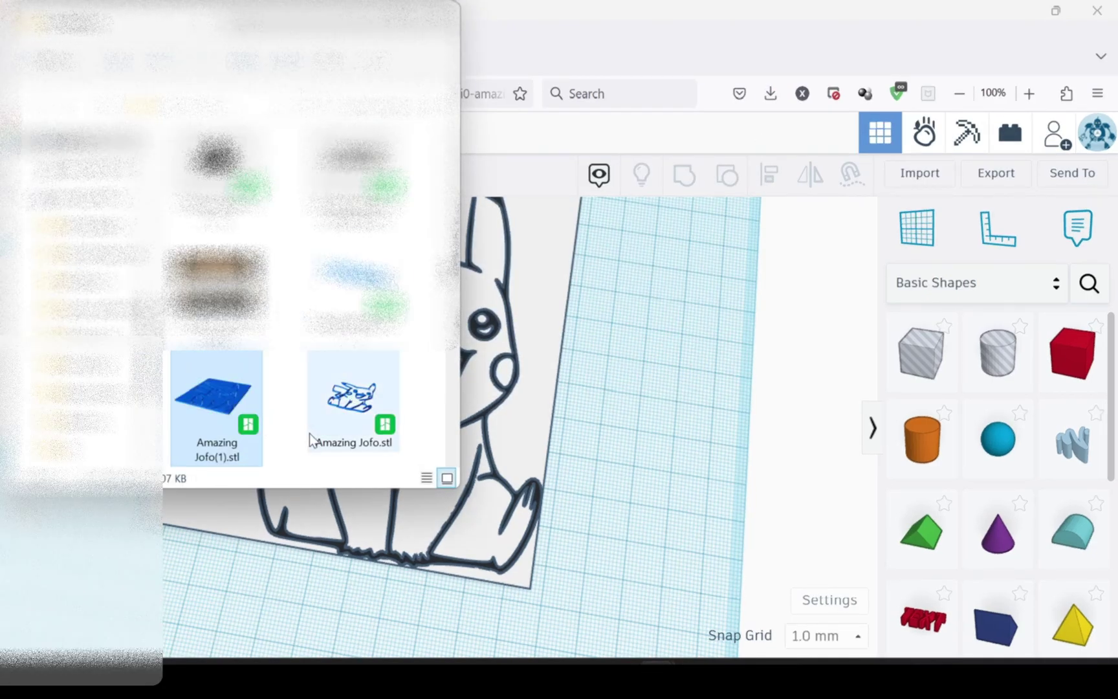
double_click(340, 391)
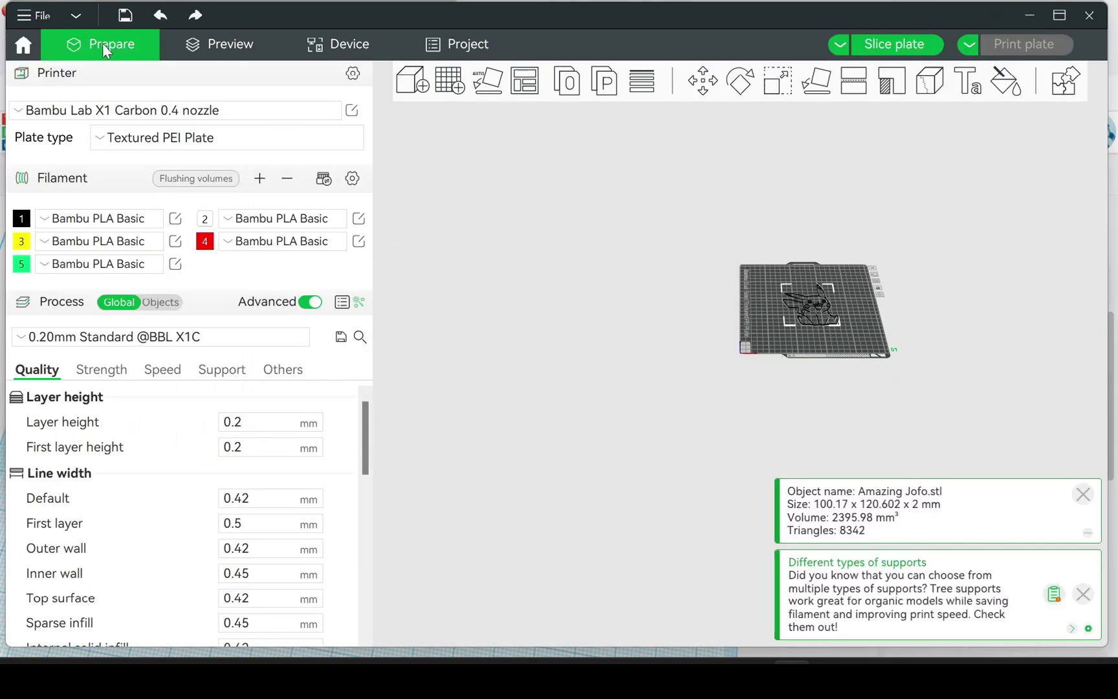
- Delete the lone Pikachu outline model from the build plate
left_click(768, 374)
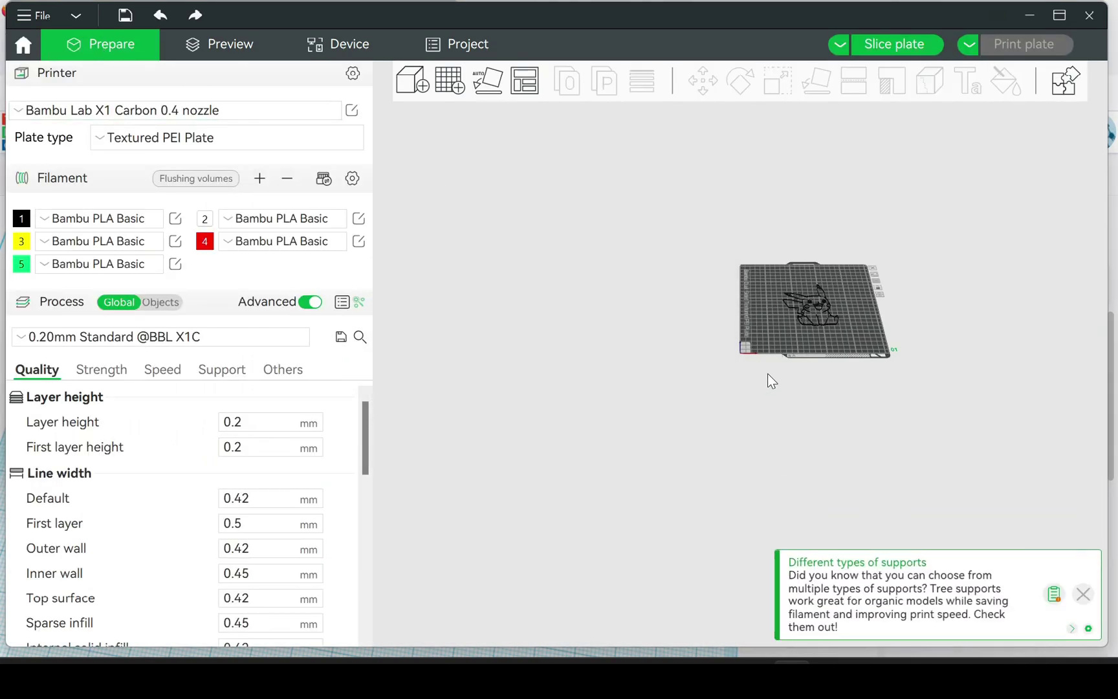
left_click(809, 321)
key("Delete")
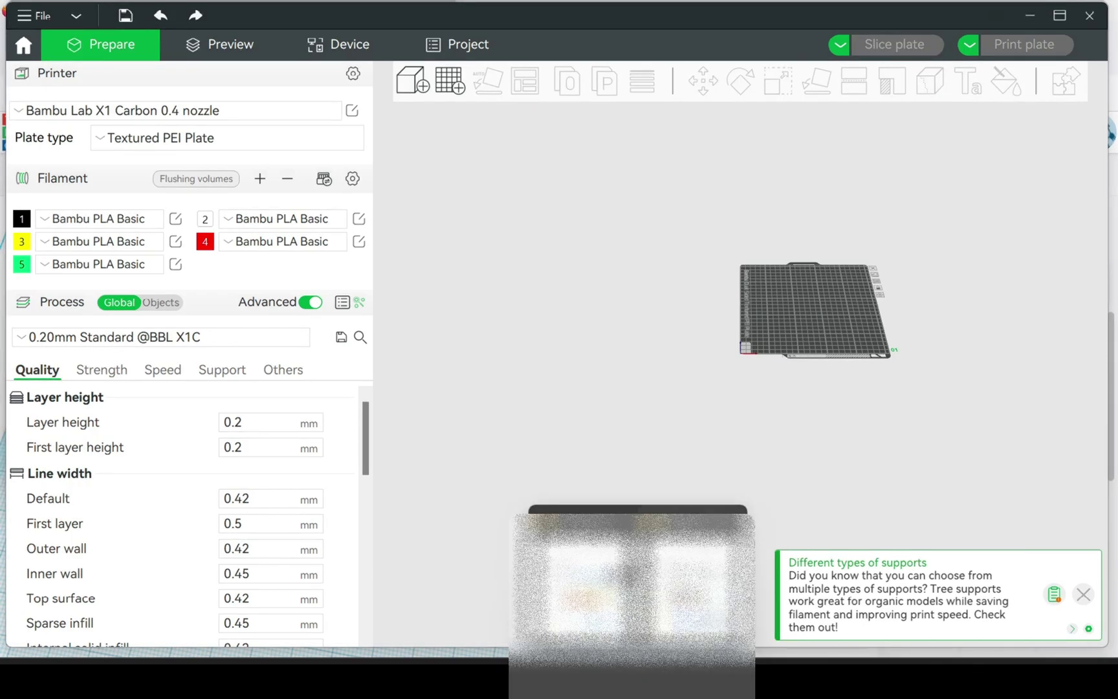
- Load Amazing Jofo.stl and Amazing Jofo(1).stl together as a single object with multiple parts
key("alt+Tab")
left_click_drag(234, 429, 841, 320)
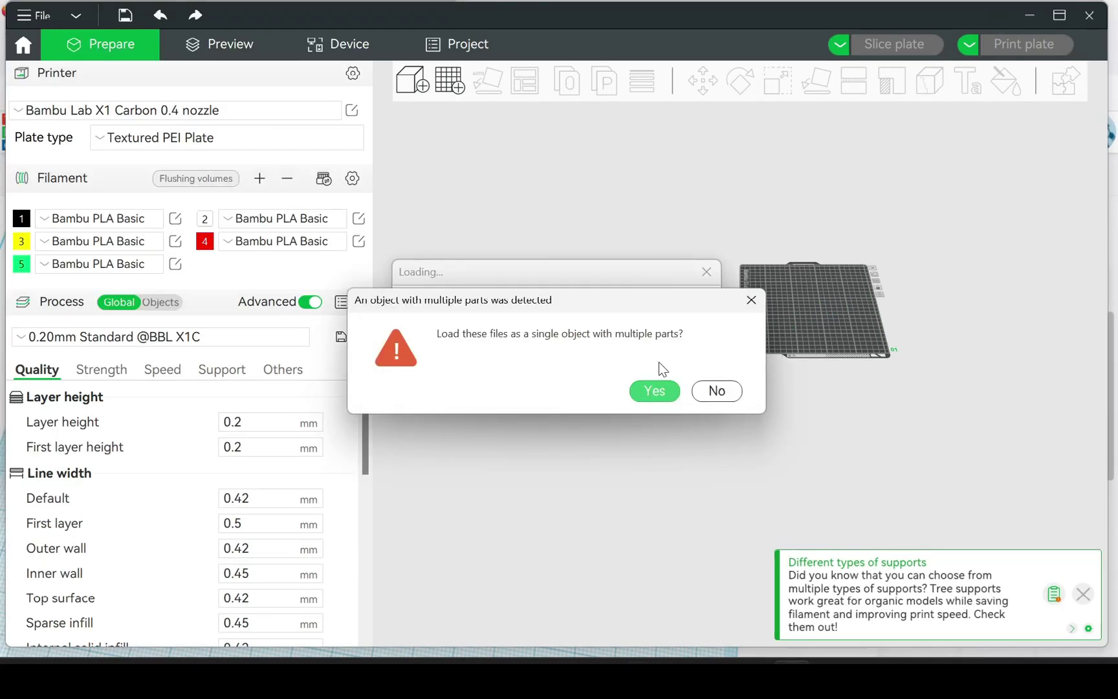
left_click(662, 389)
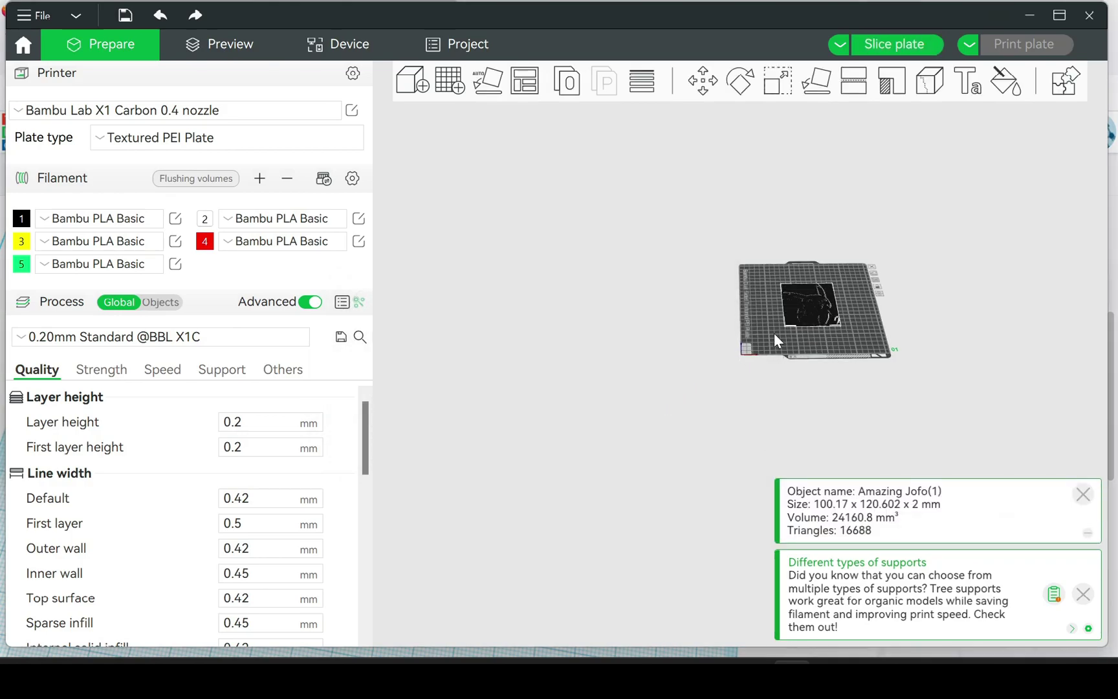
left_click(634, 443)
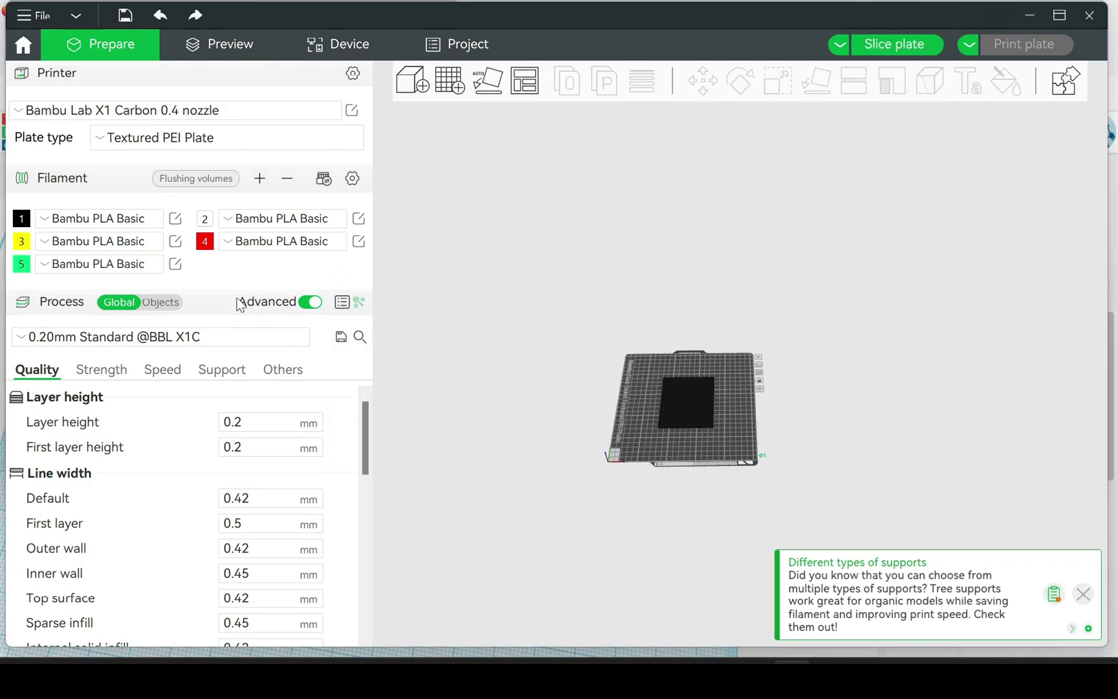
- Assign white filament 2 to the base plate part Amazing Jofo(1).stl in the object list
left_click(172, 300)
left_click(152, 379)
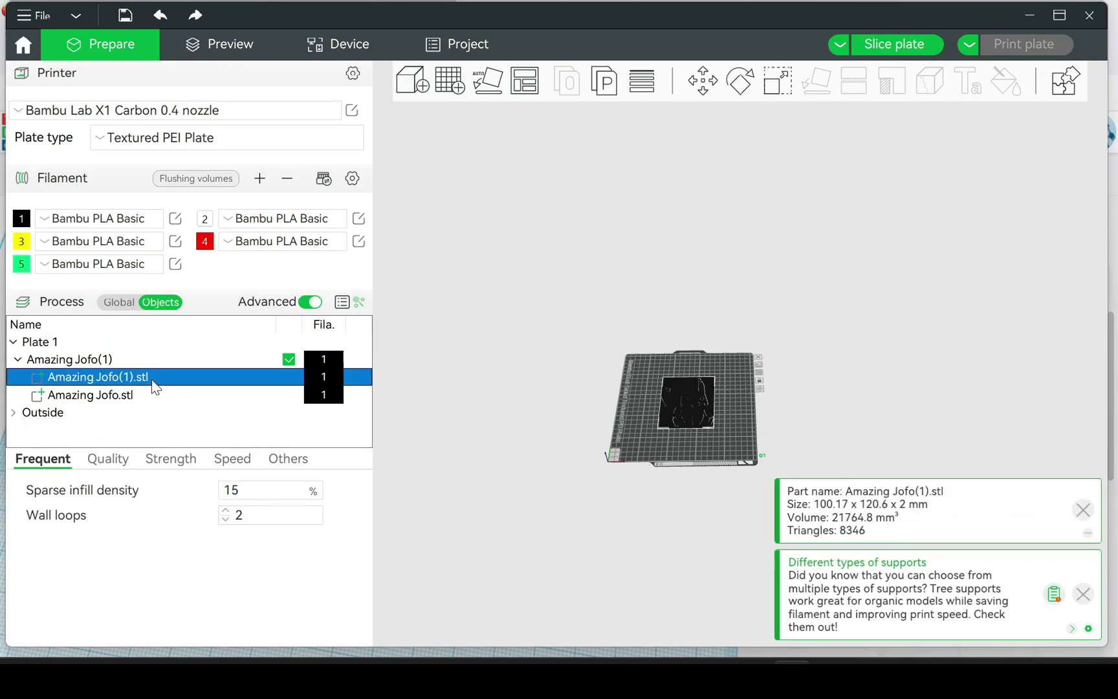
left_click(152, 391)
left_click(154, 379)
key("2")
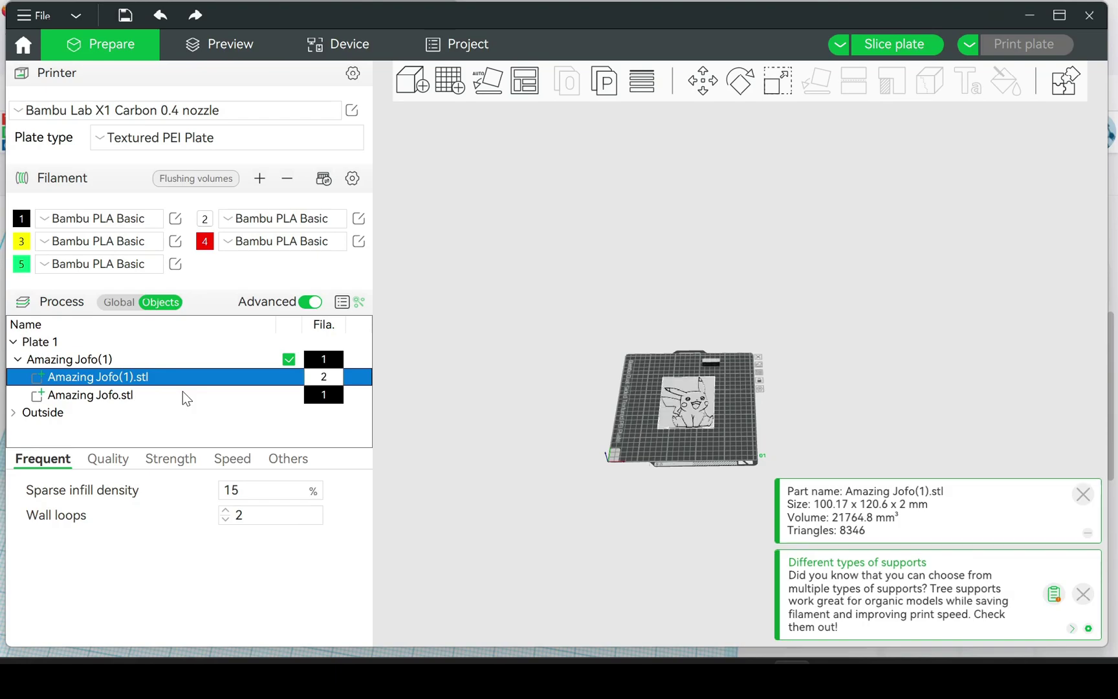
- Split the base plate part Amazing Jofo(1).stl into separate parts and look through the resulting part list
scroll(657, 459, "up", 5)
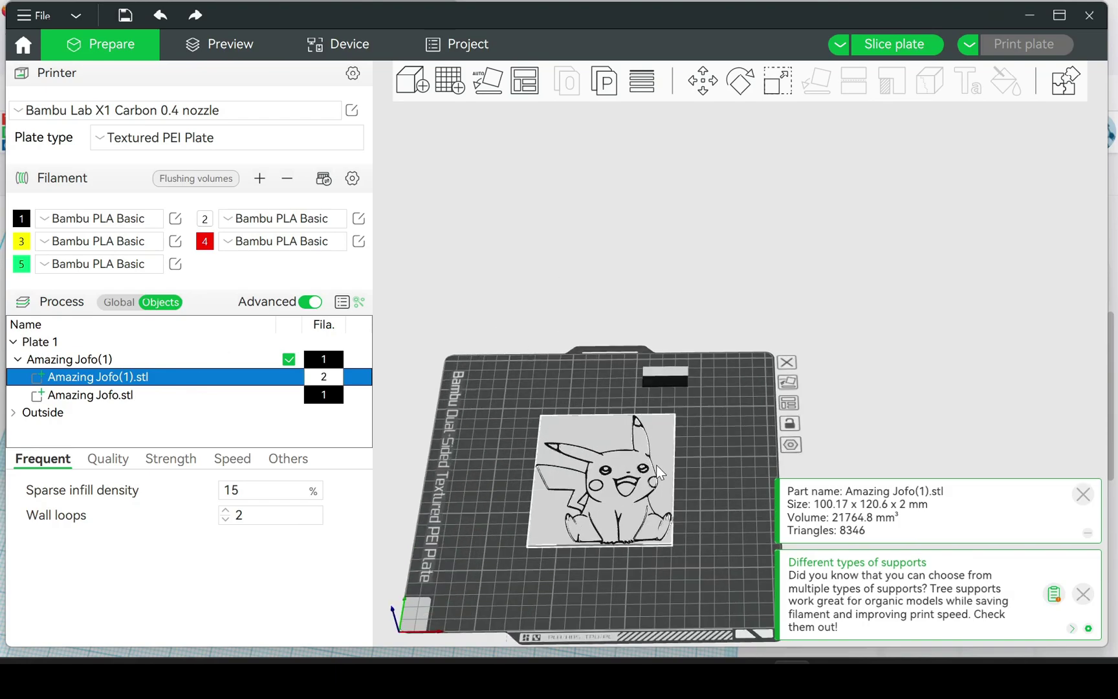
right_click(696, 496)
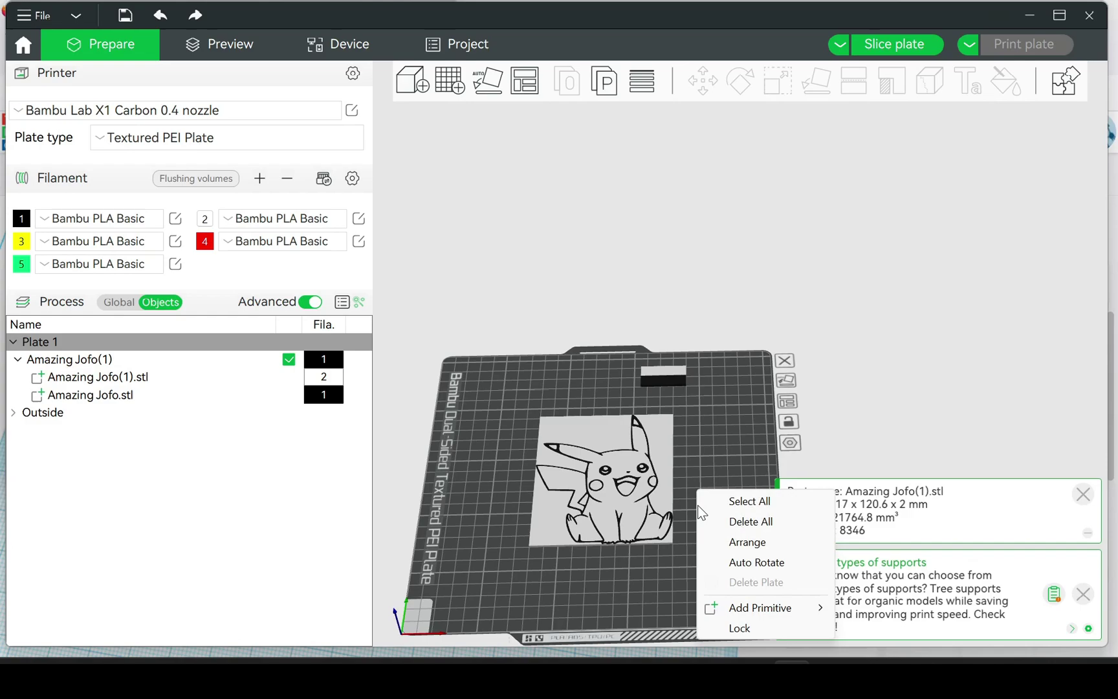
left_click(728, 500)
left_click_drag(699, 462, 606, 572)
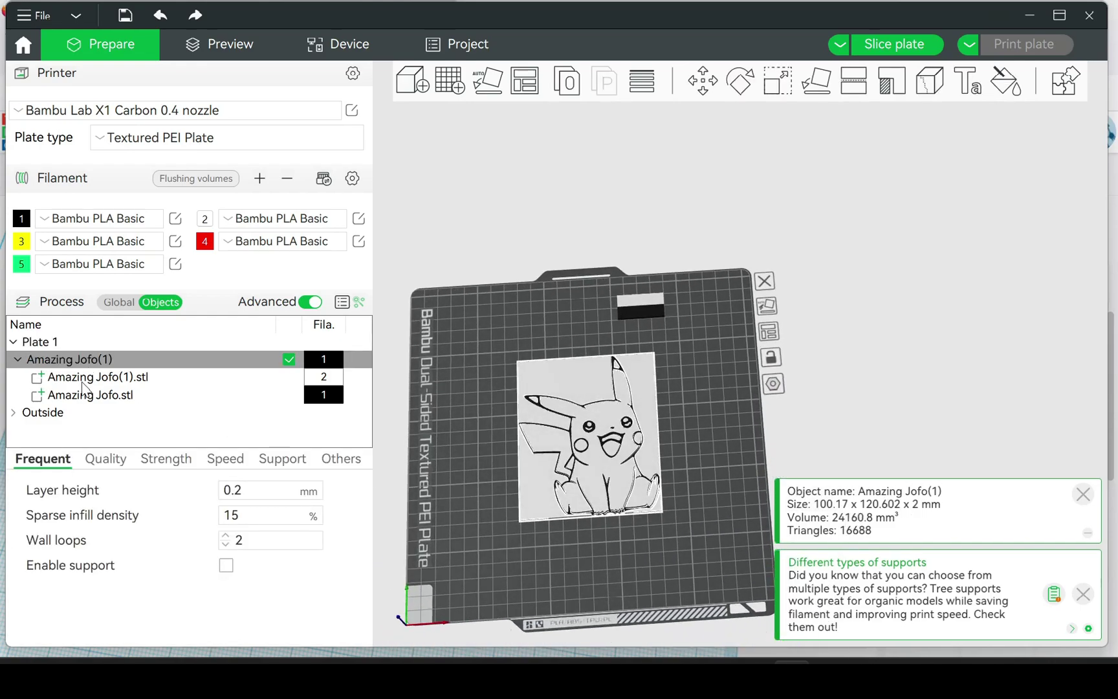
left_click(176, 382)
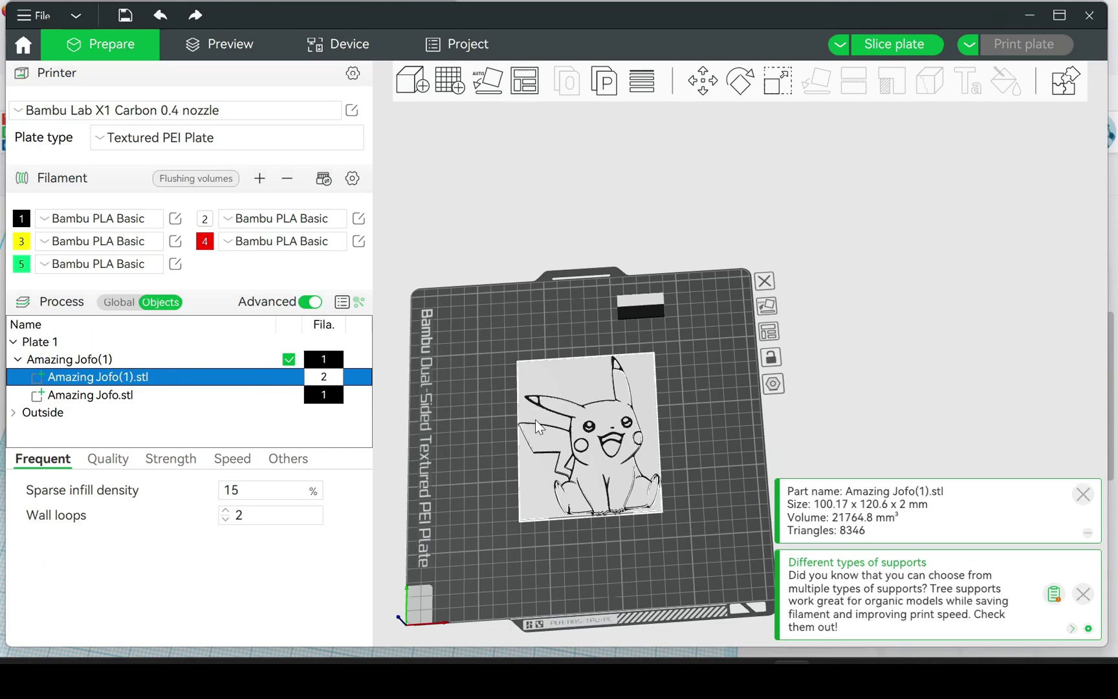
left_click(605, 81)
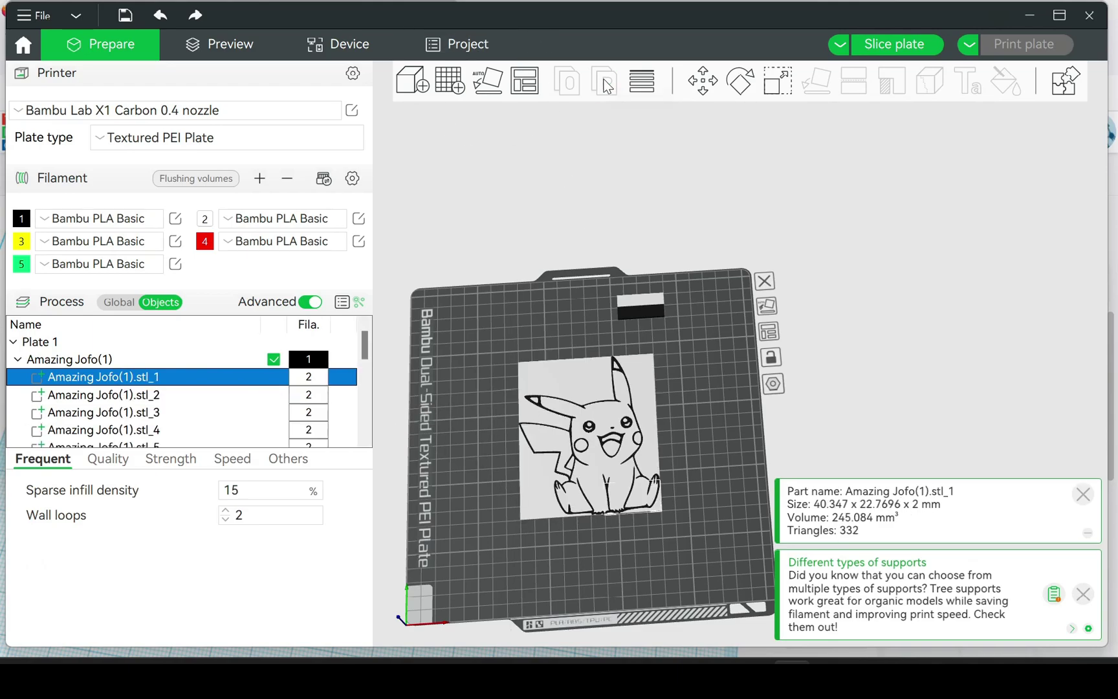
left_click(526, 571)
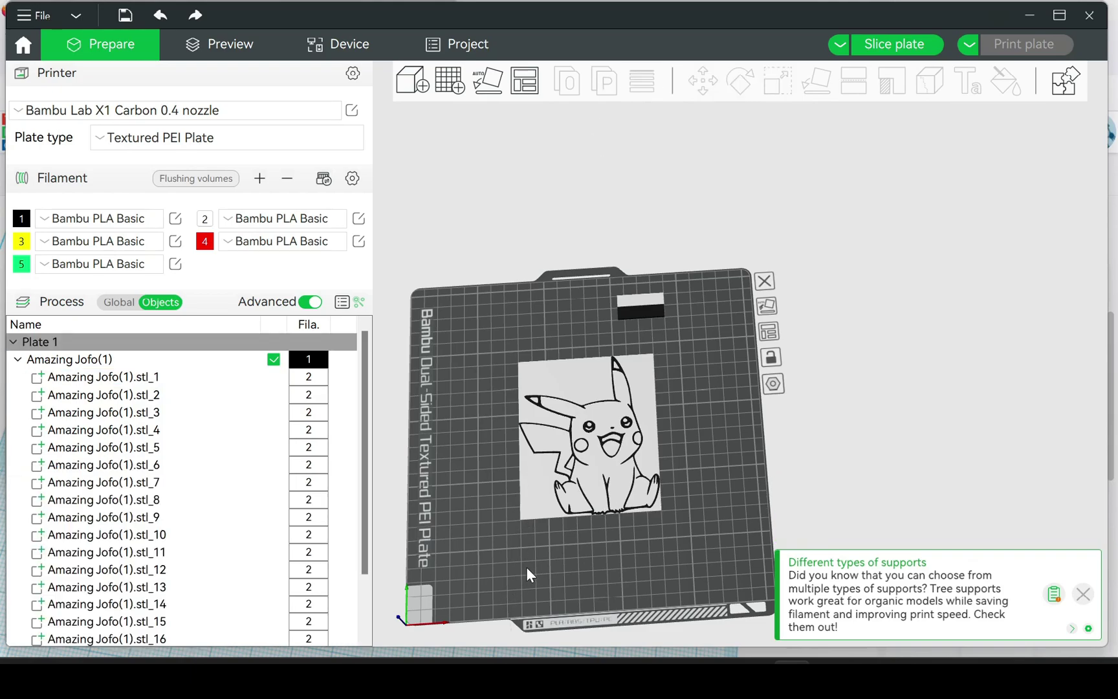
left_click_drag(367, 472, 369, 592)
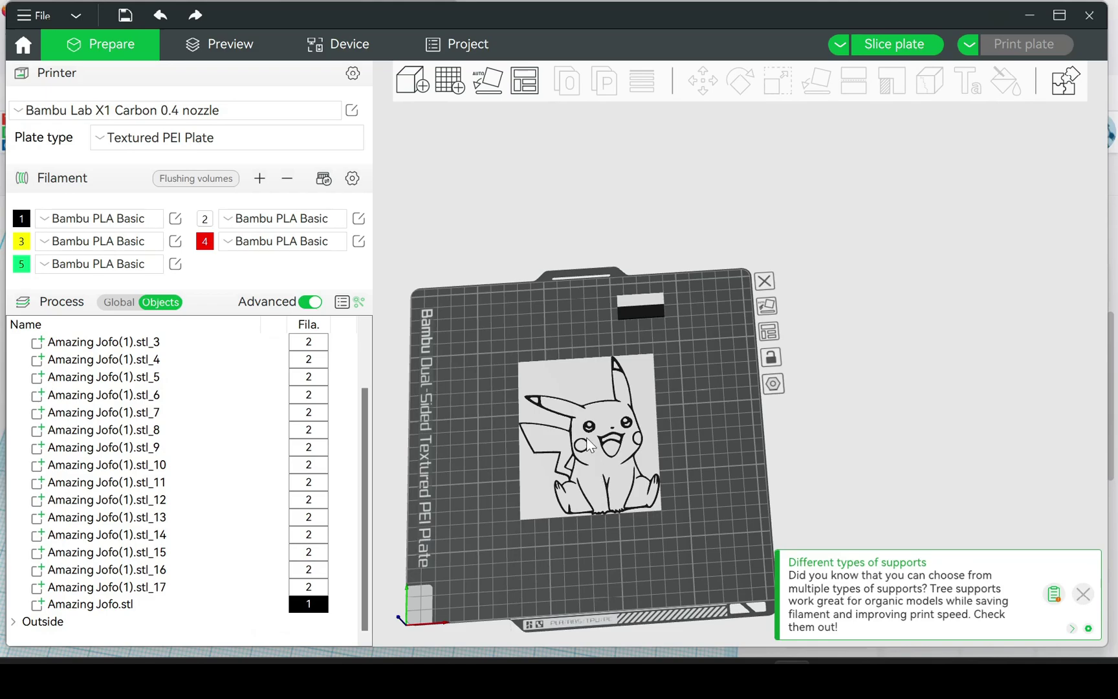
- Assign green filament 5 to part Amazing Jofo(1).stl_1, the small background area beside Pikachu's foot
left_click(636, 438)
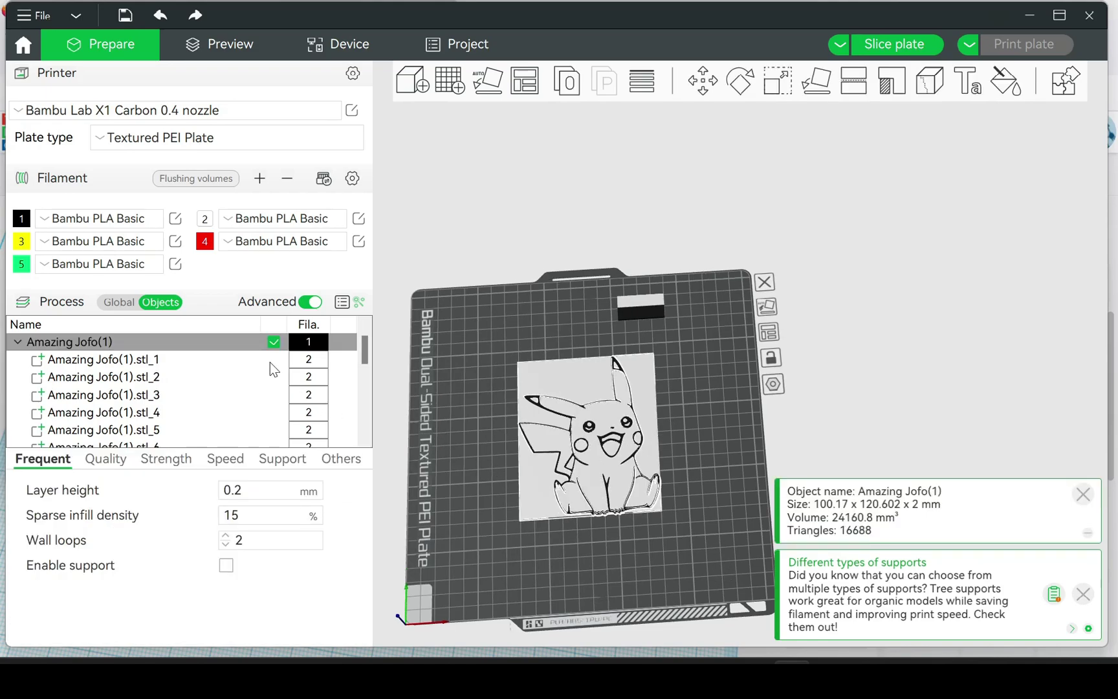
left_click(217, 360)
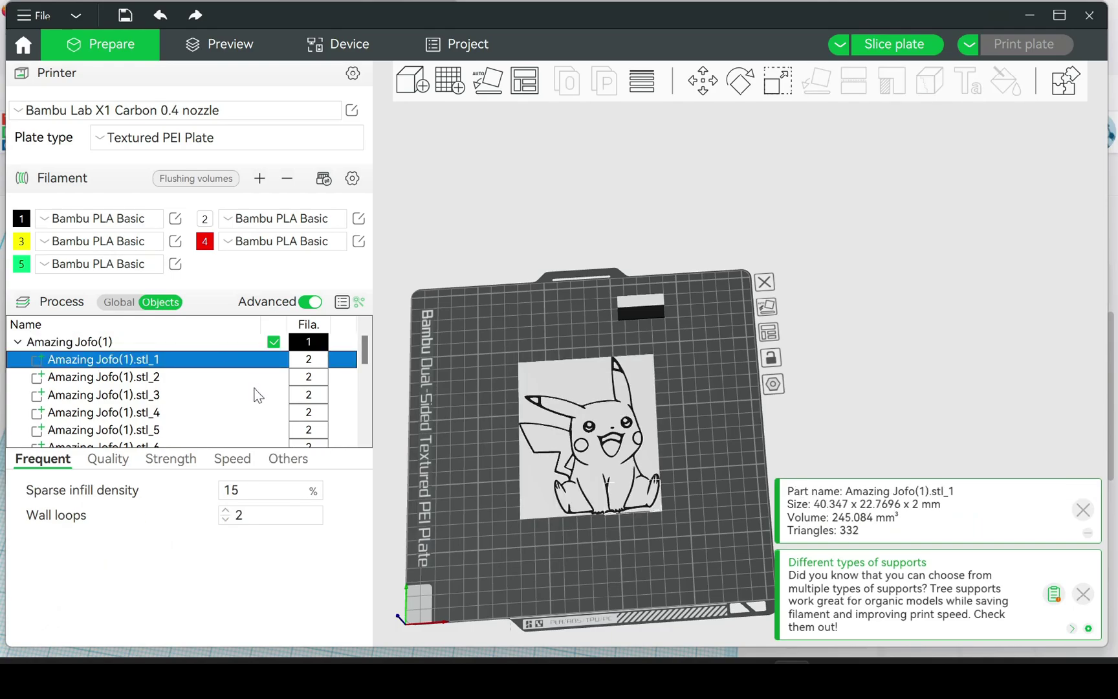
scroll(257, 392, "up", 1)
scroll(659, 509, "up", 2)
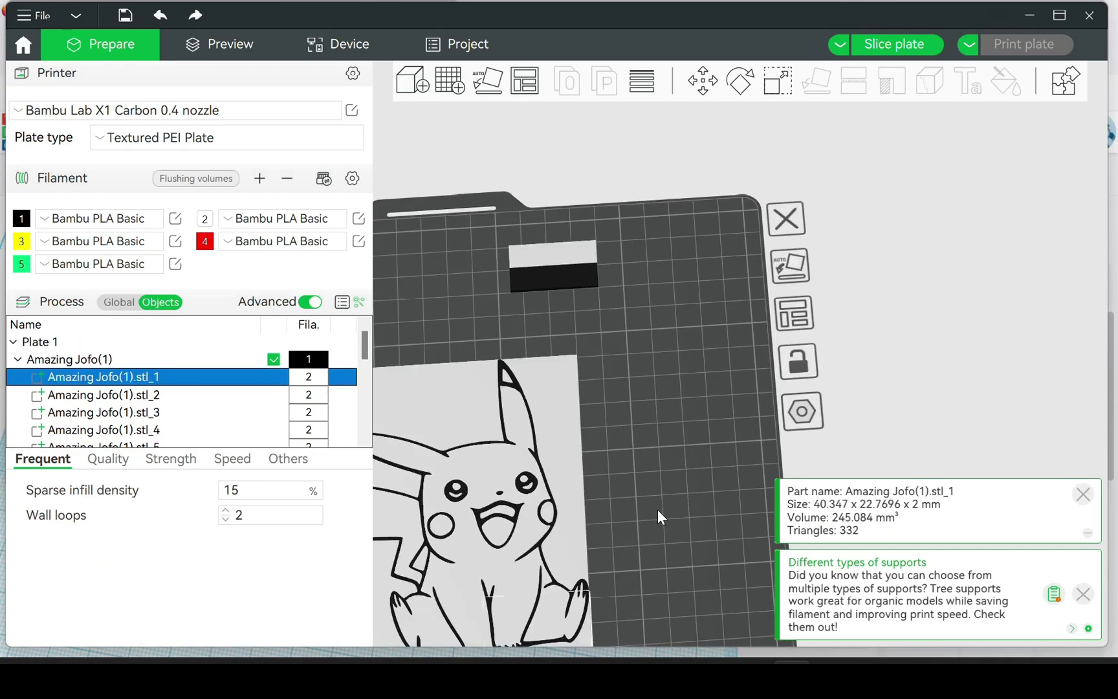
scroll(712, 402, "up", 3)
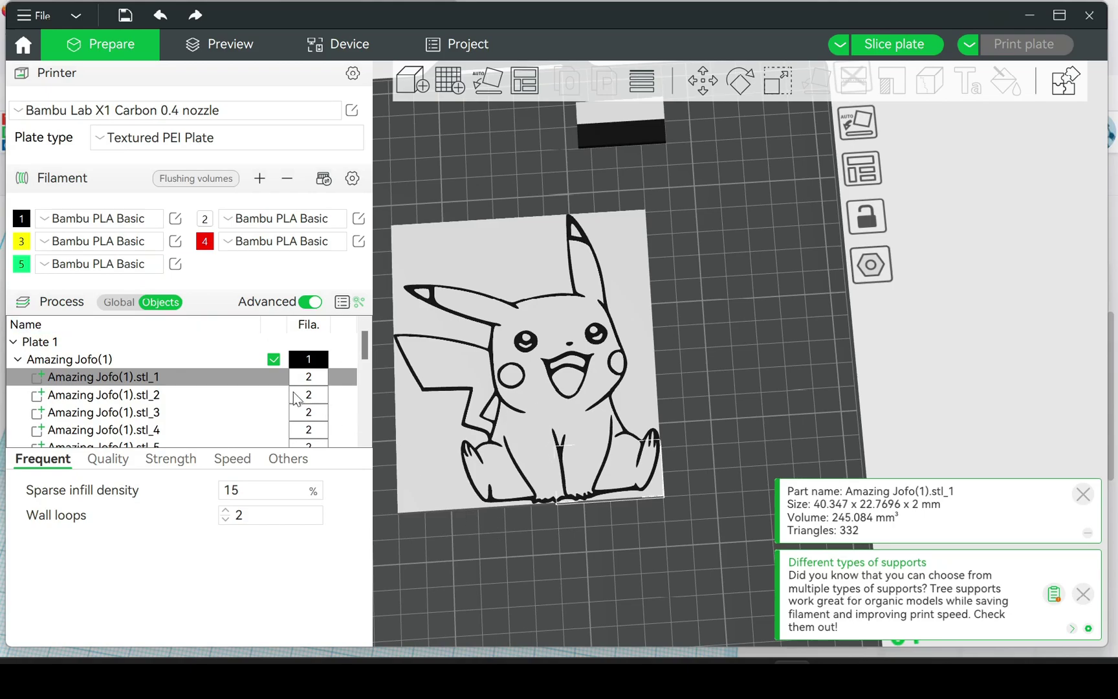
key("5")
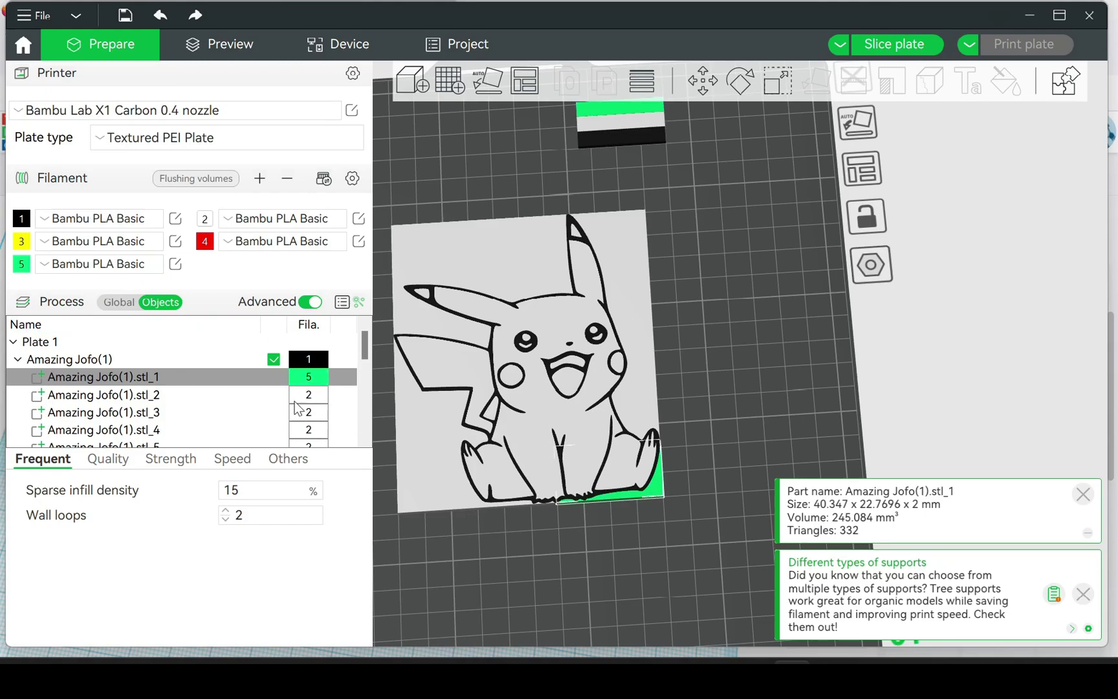
- Assign green filament 5 to background part Amazing Jofo(1).stl_2 and red filament 4 to the tongue, part Amazing Jofo(1).stl_4
left_click(295, 396)
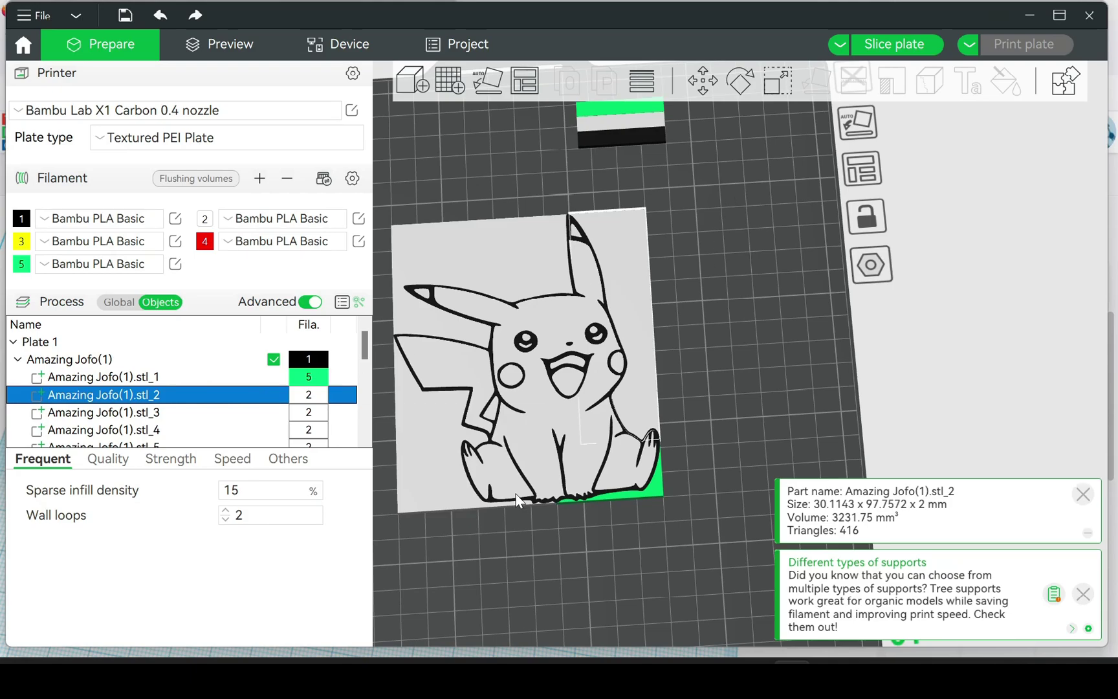
key("5")
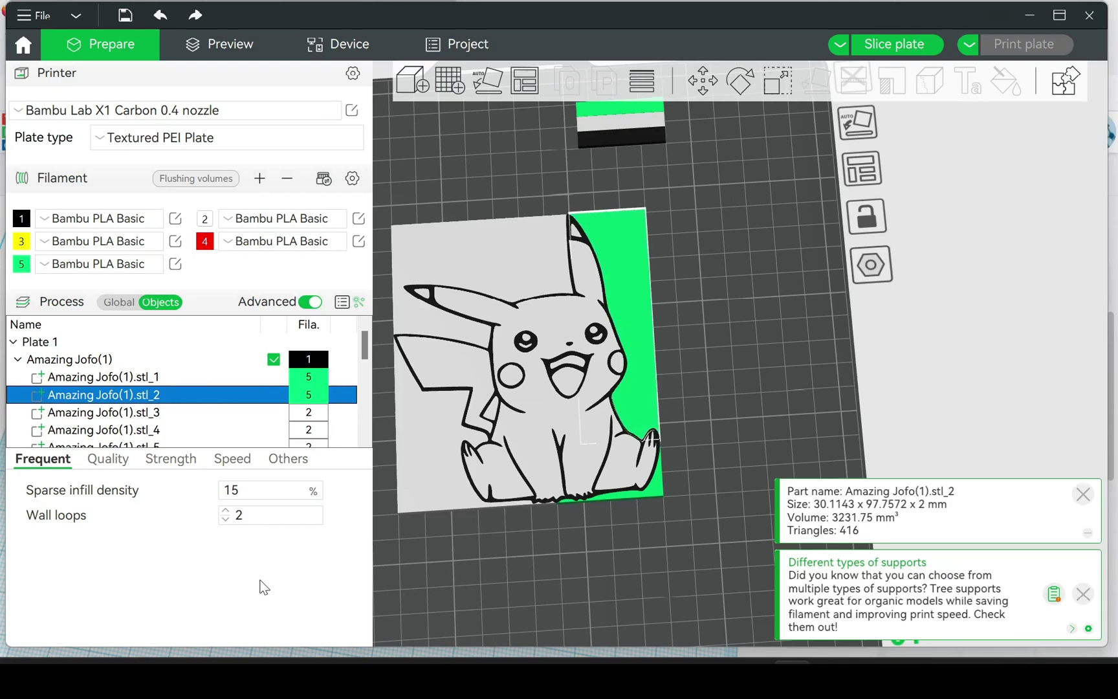
left_click(229, 424)
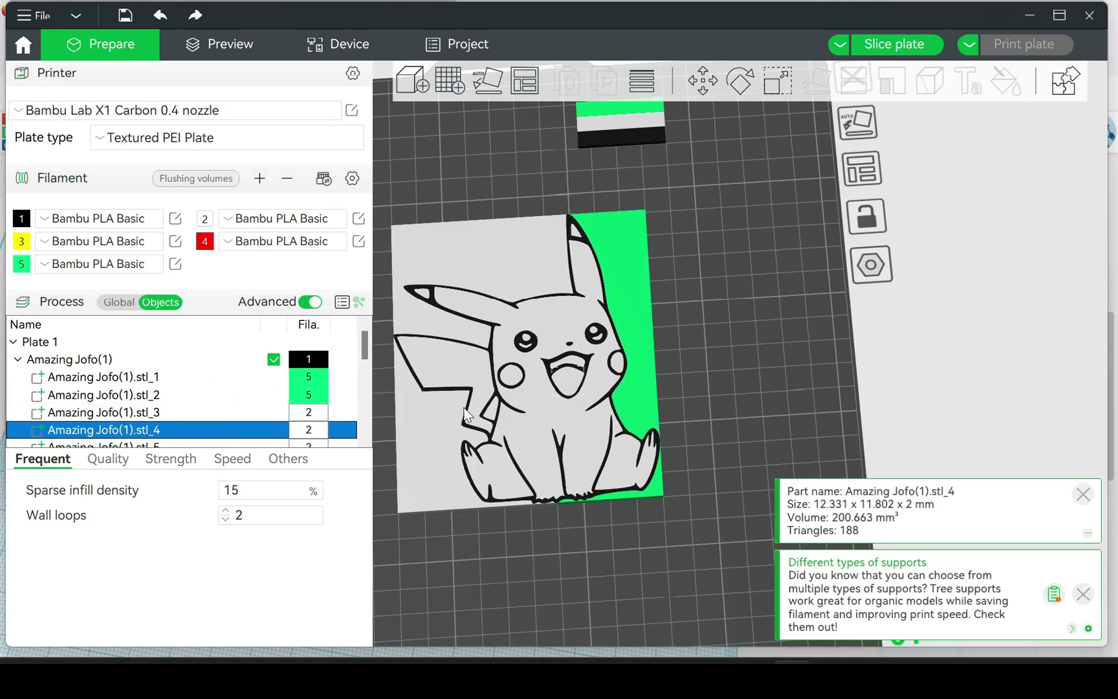
key("4")
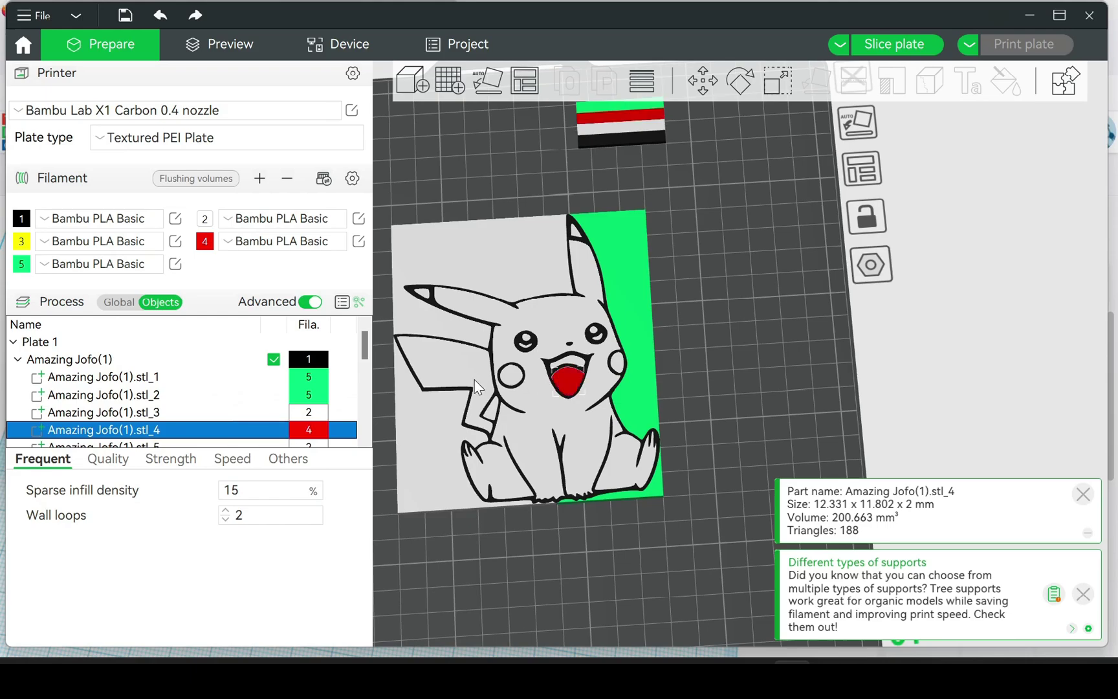
- Assign green filament 5 to part Amazing Jofo(1).stl_5, the background area below the tail
left_click(271, 445)
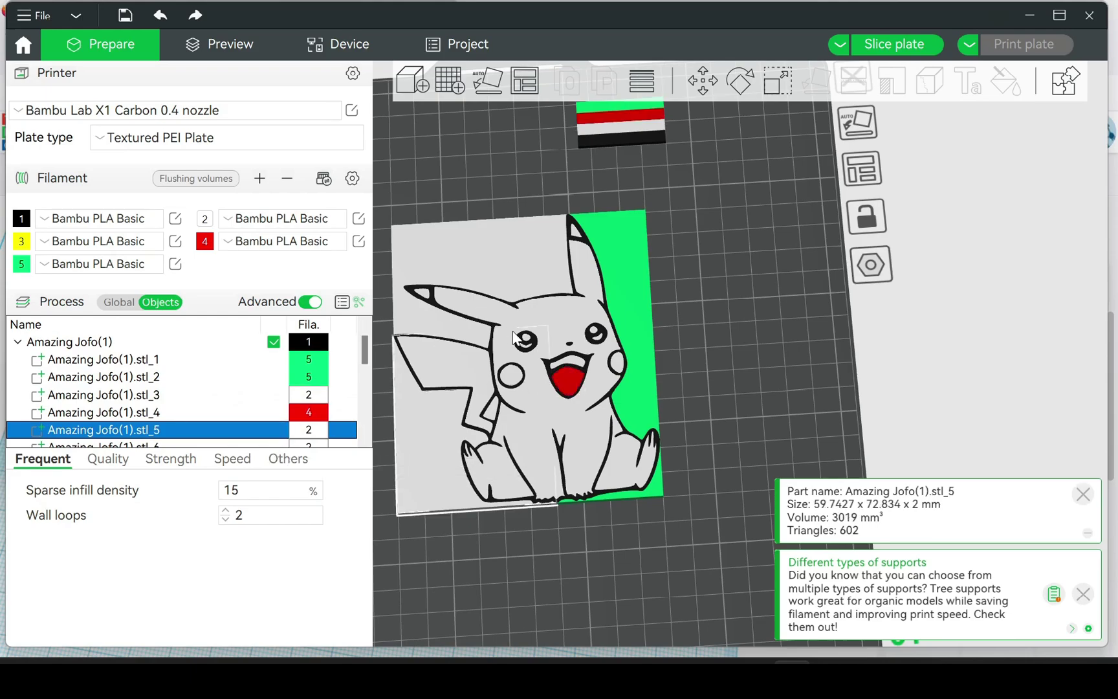
scroll(532, 353, "up", 2)
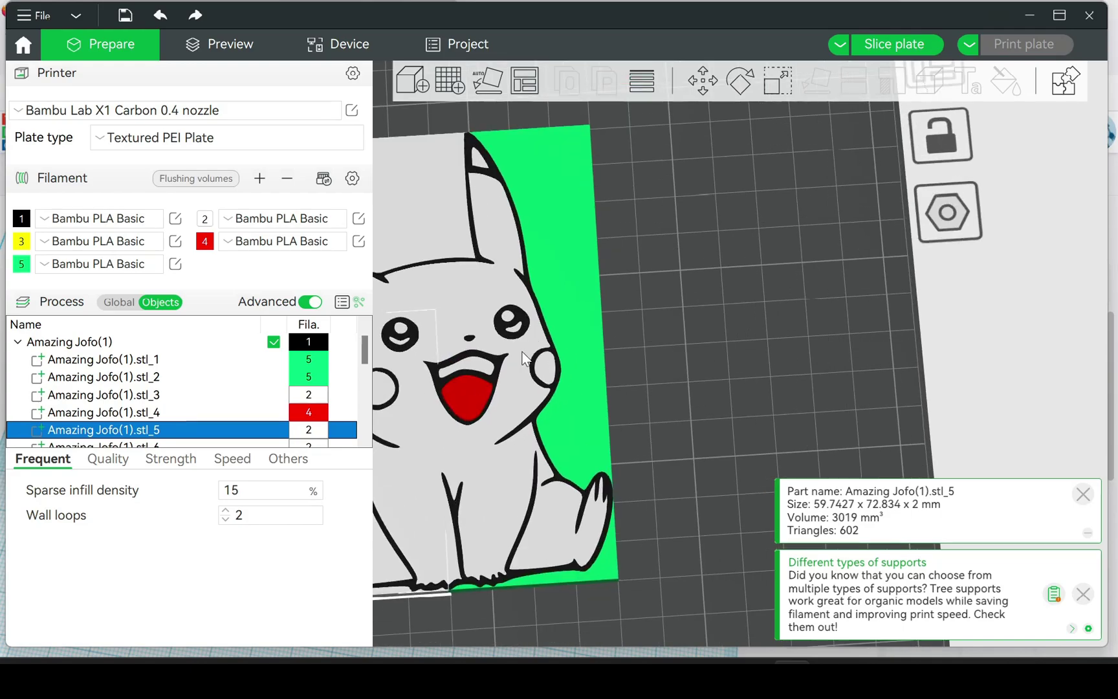
scroll(701, 302, "up", 4)
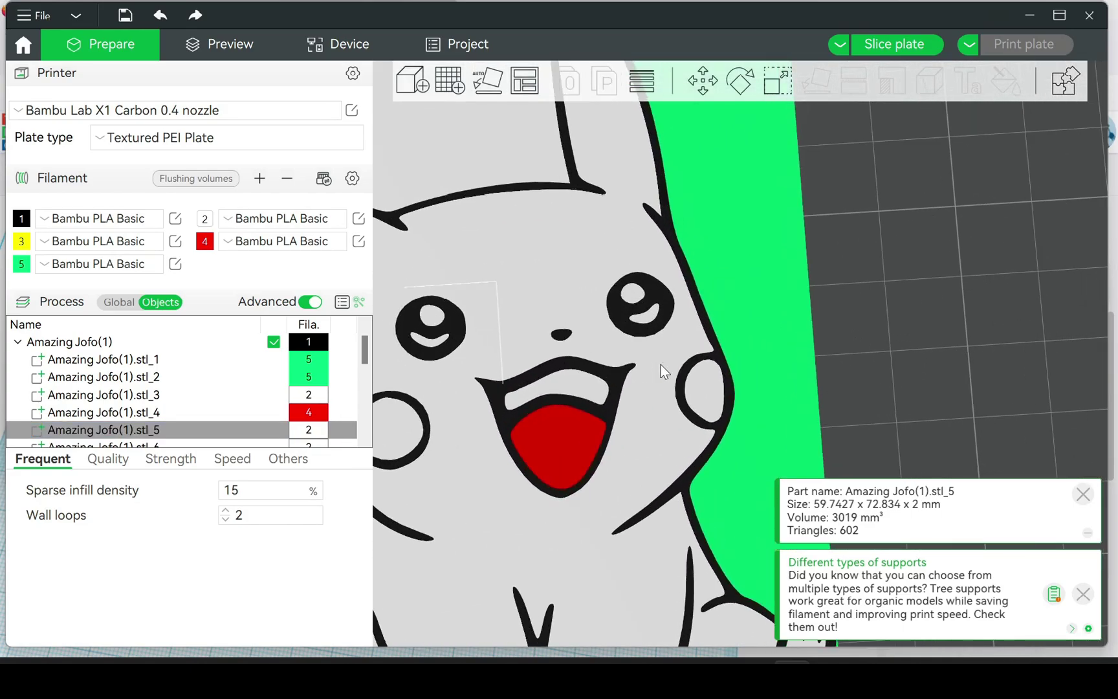
scroll(661, 365, "down", 1)
key("4")
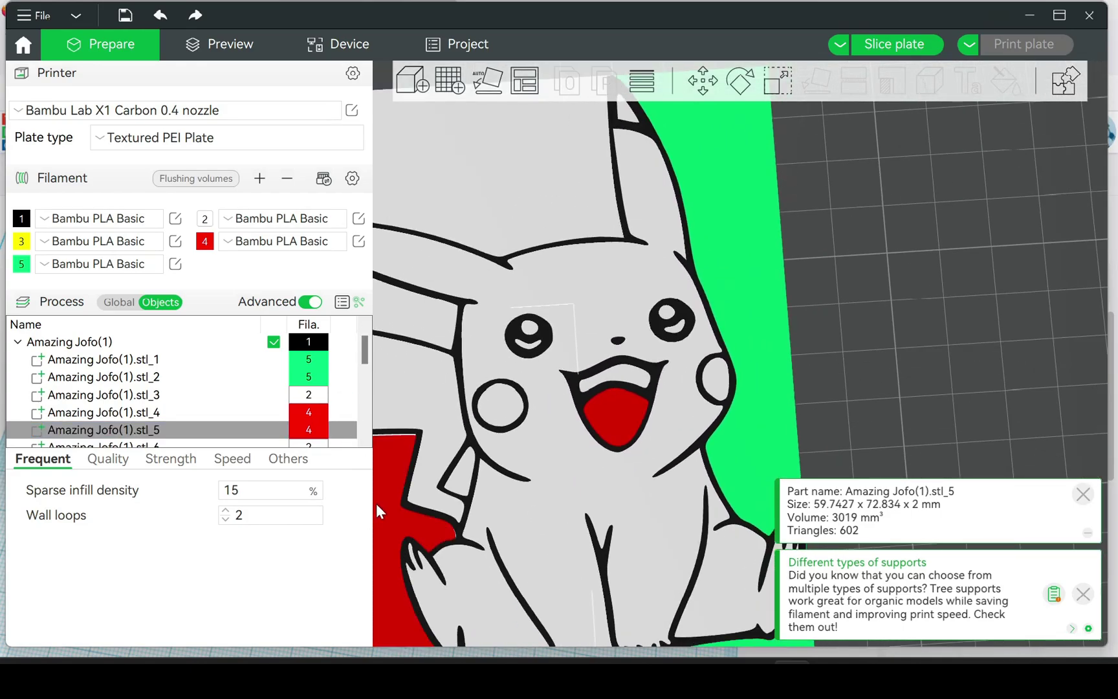
scroll(477, 445, "down", 4)
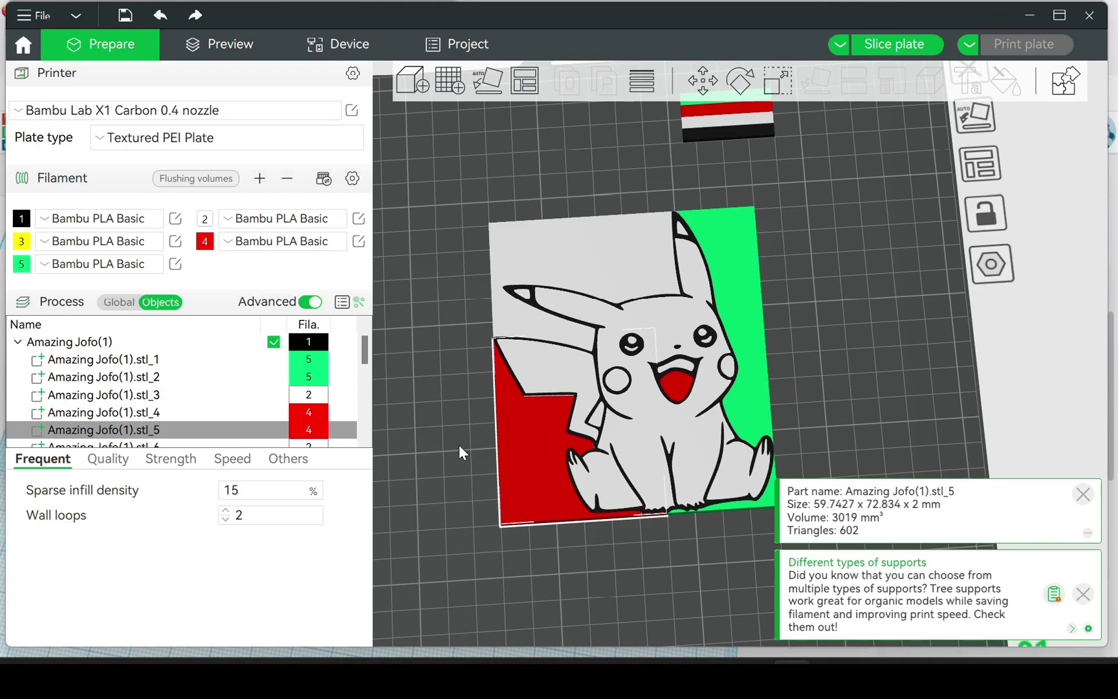
key("5")
- Assign green filament 5 to background part Amazing Jofo(1).stl_6 and black filament 1 to upper mouth part Amazing Jofo(1).stl_7
scroll(279, 388, "down", 1)
scroll(270, 369, "down", 1)
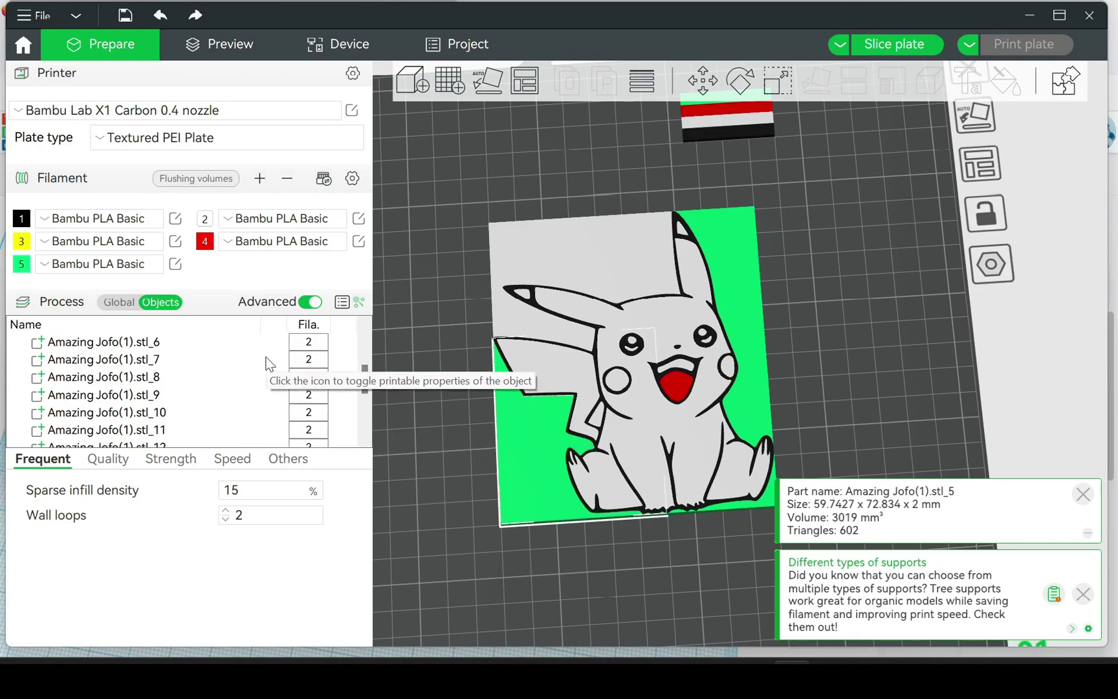
scroll(262, 382, "up", 1)
left_click(254, 397)
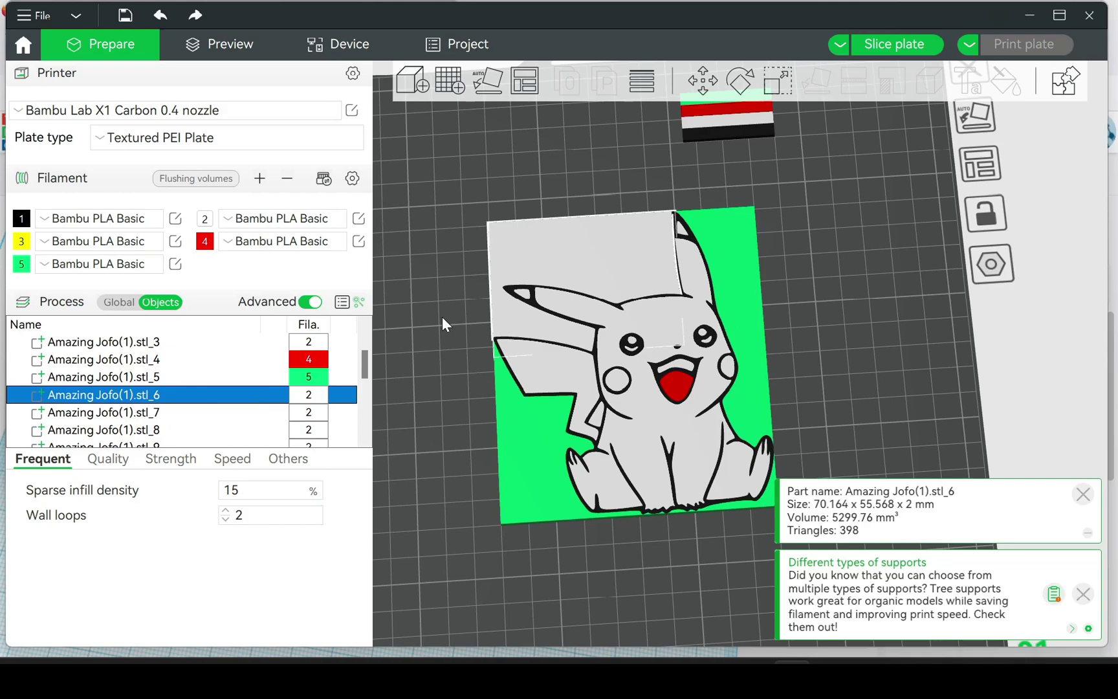
key("5")
left_click(211, 415)
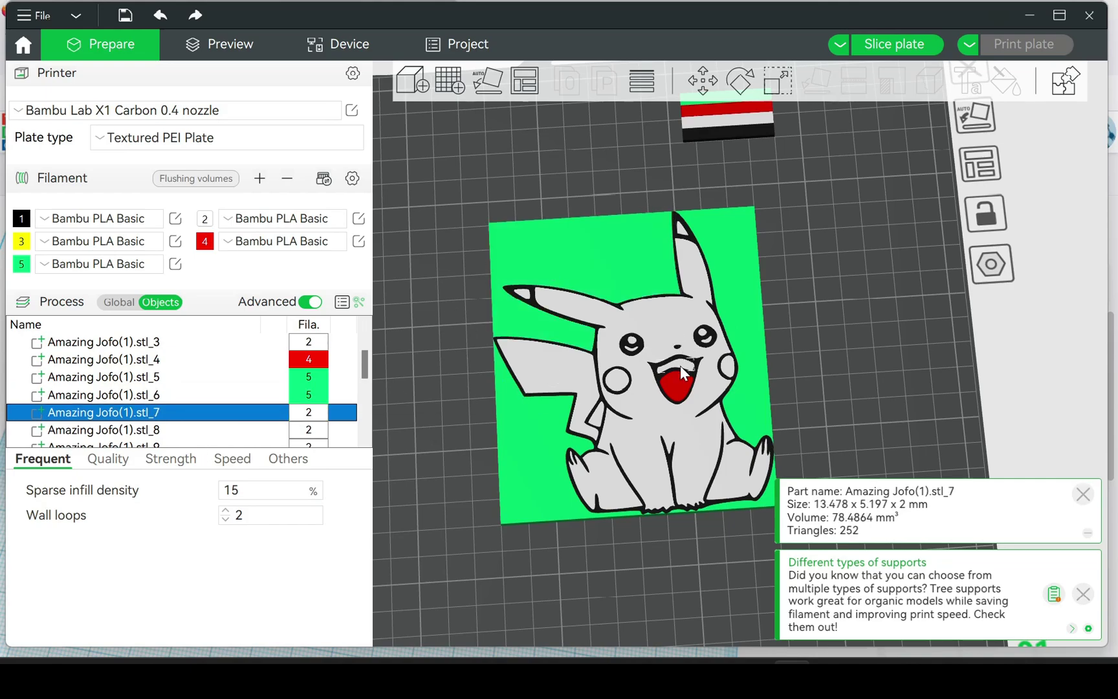
key("1")
- Assign yellow filament 3 to the tail, part Amazing Jofo(1).stl_8, and red filament 4 to the left cheek, part Amazing Jofo(1).stl_9
scroll(335, 429, "down", 1)
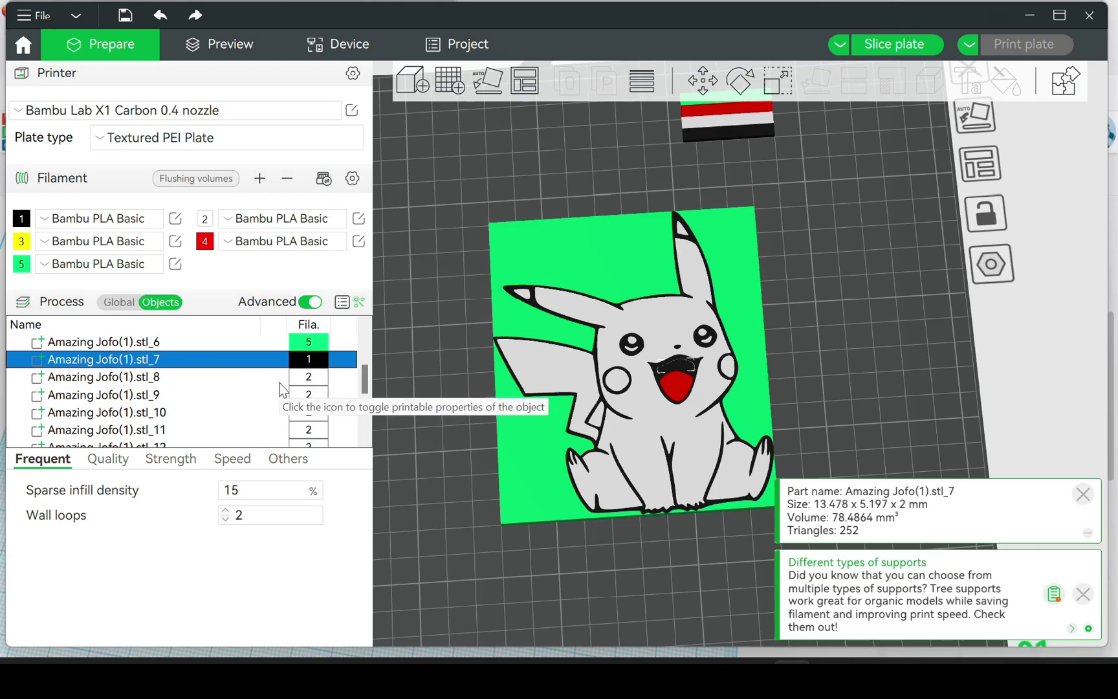
left_click(272, 377)
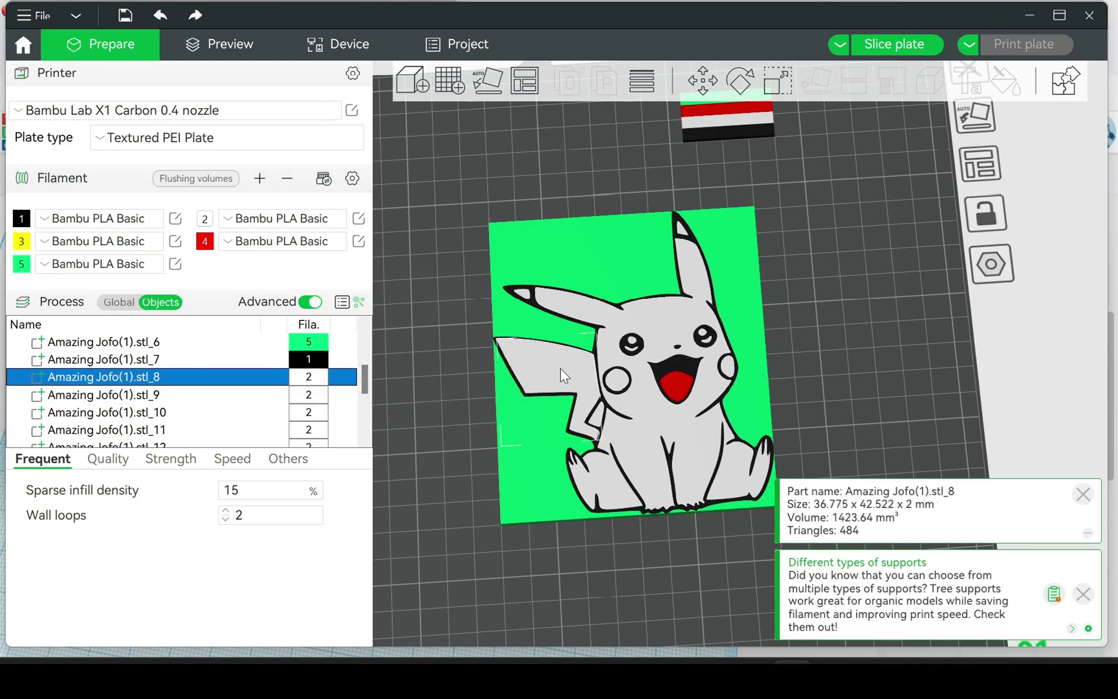
key("3")
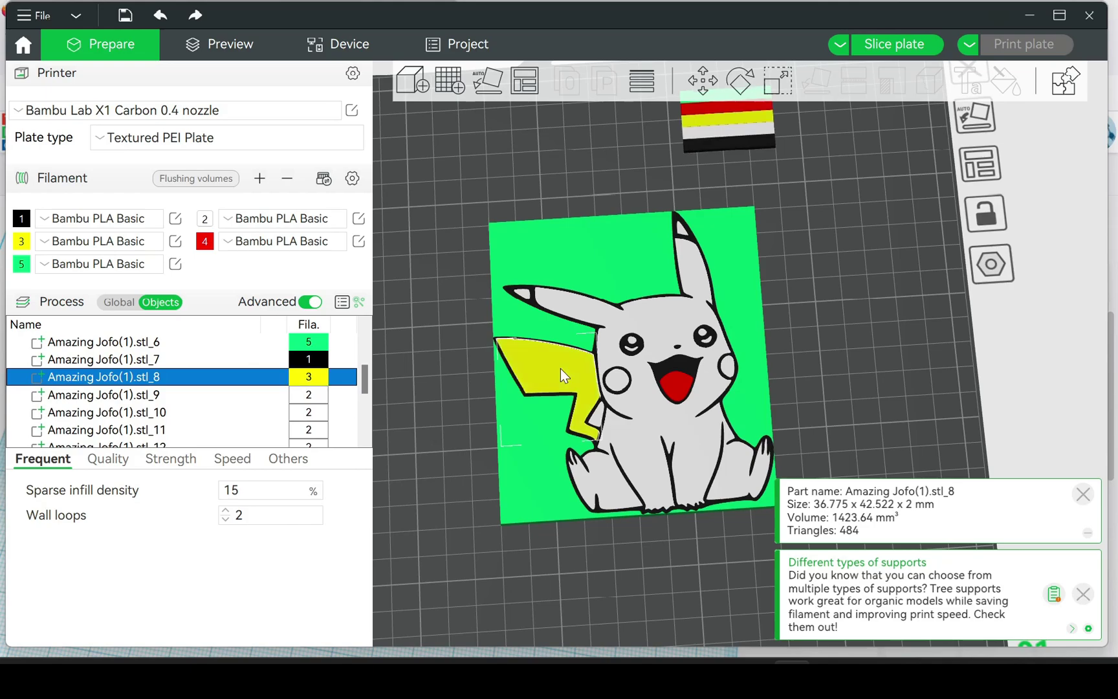
left_click(312, 400)
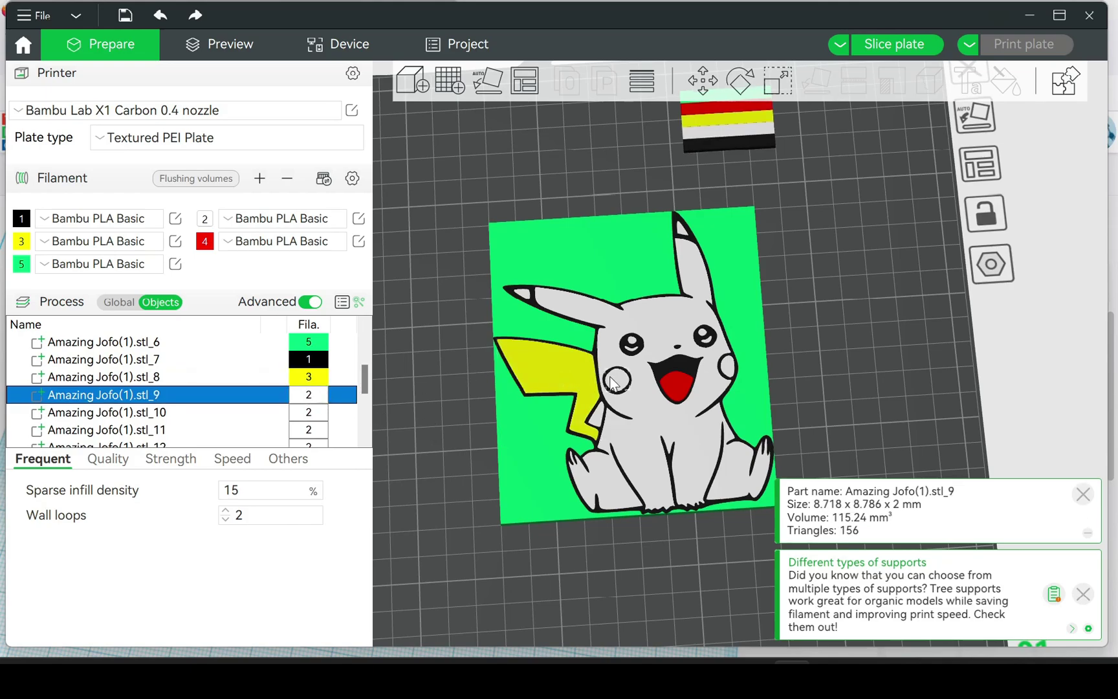
key("4")
- Go through parts Amazing Jofo(1).stl_10 and stl_11 without changing them, and select the left ear tip, part stl_12
left_click(263, 411)
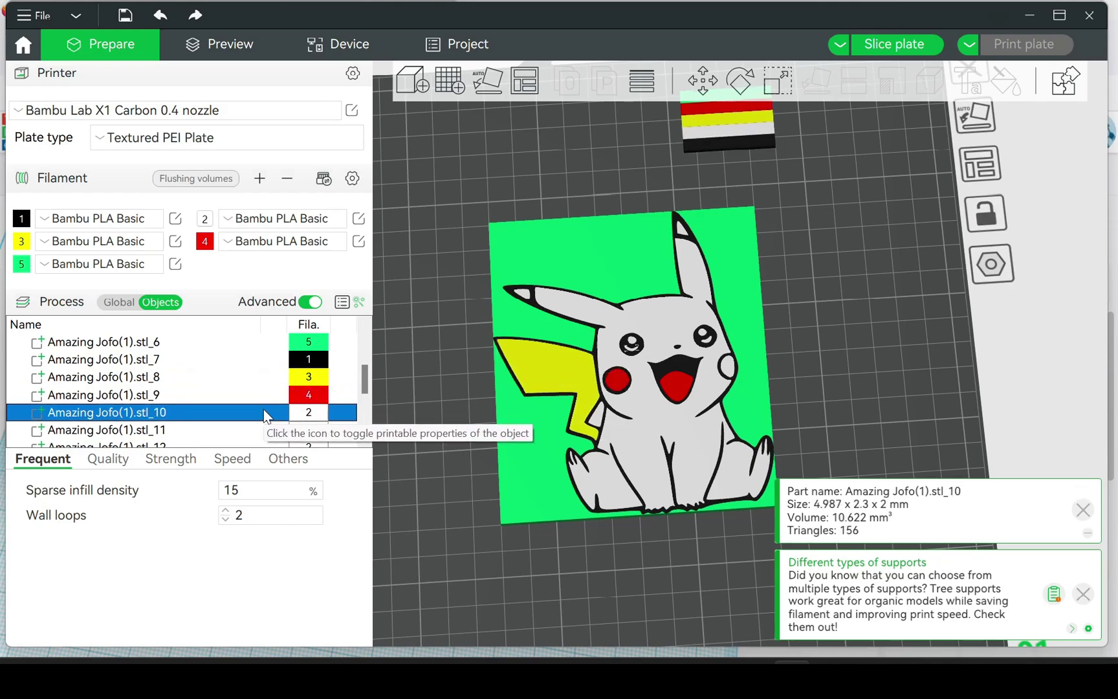
left_click(195, 430)
left_click(247, 440)
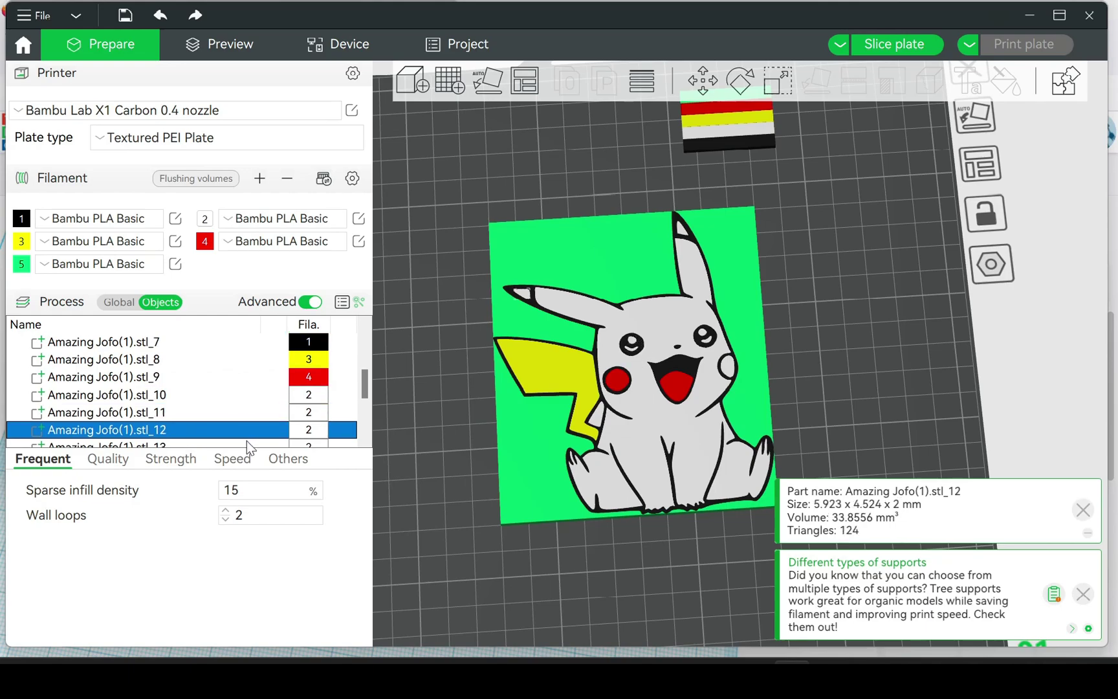
scroll(249, 435, "down", 2)
scroll(256, 405, "up", 1)
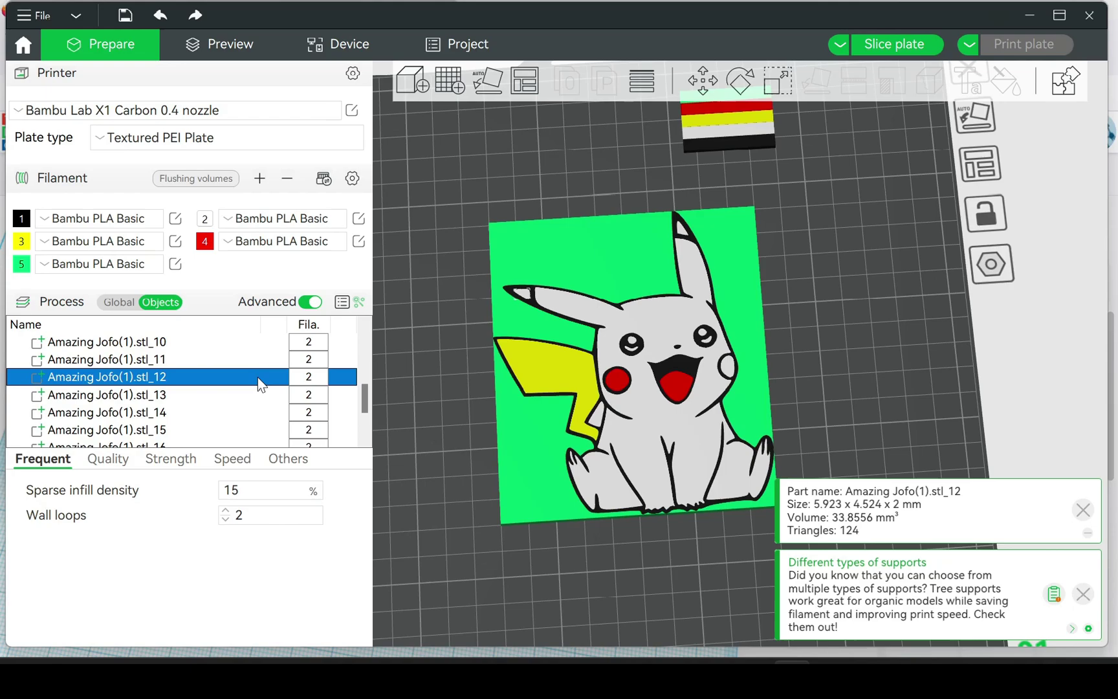
key("4")
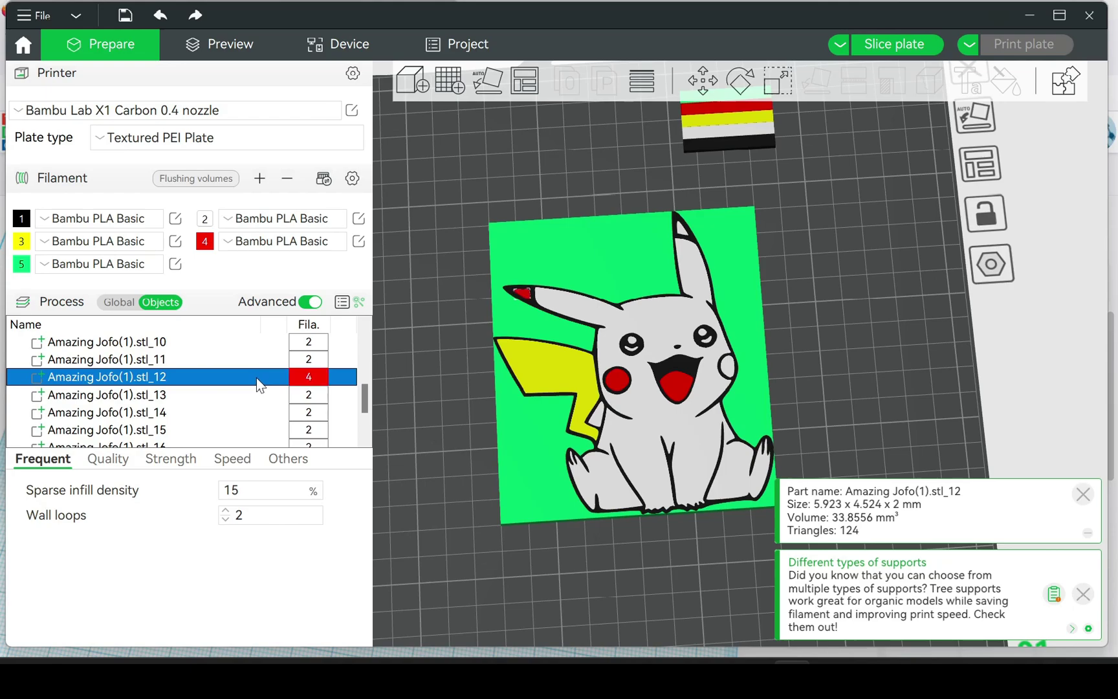
left_click(250, 386)
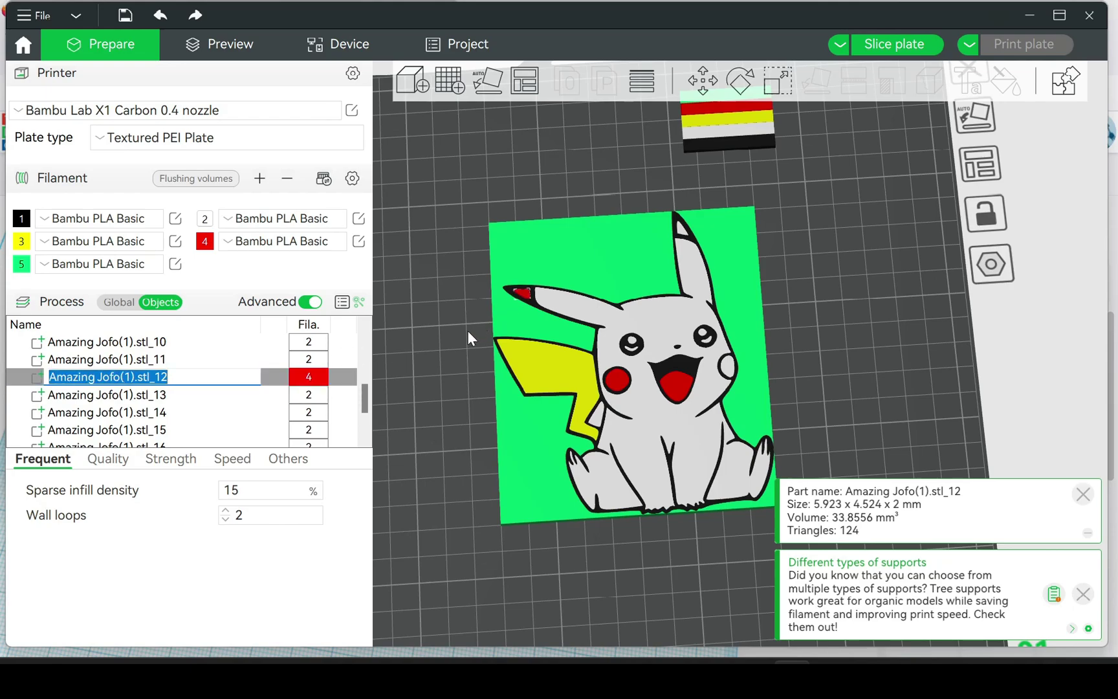
type("1")
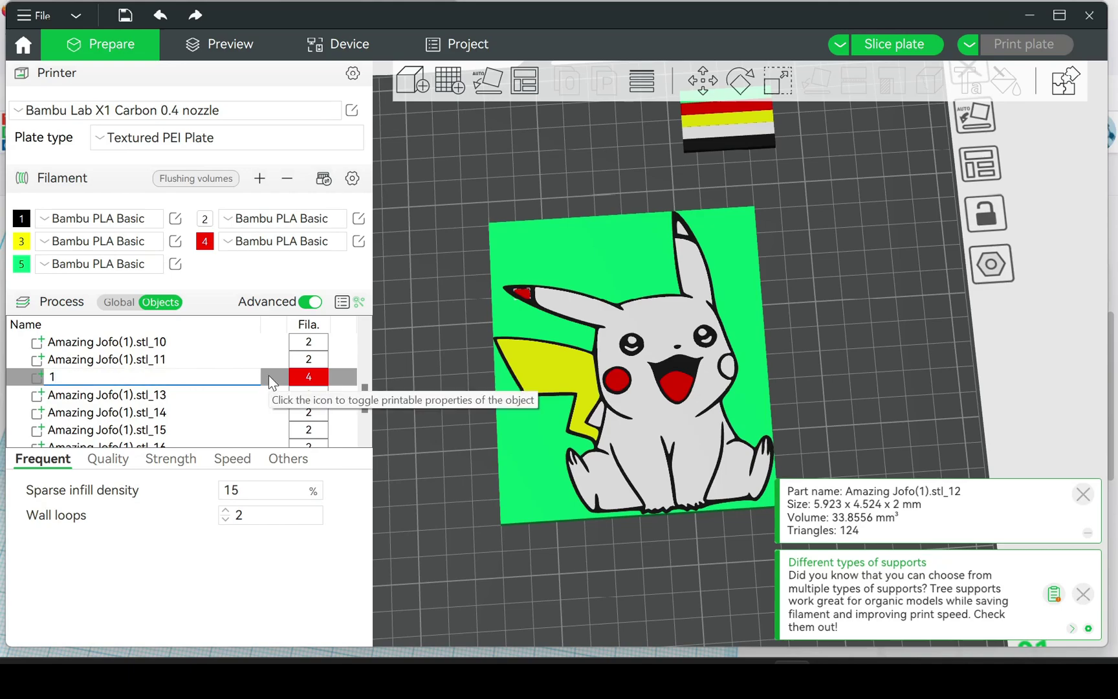
key("Escape")
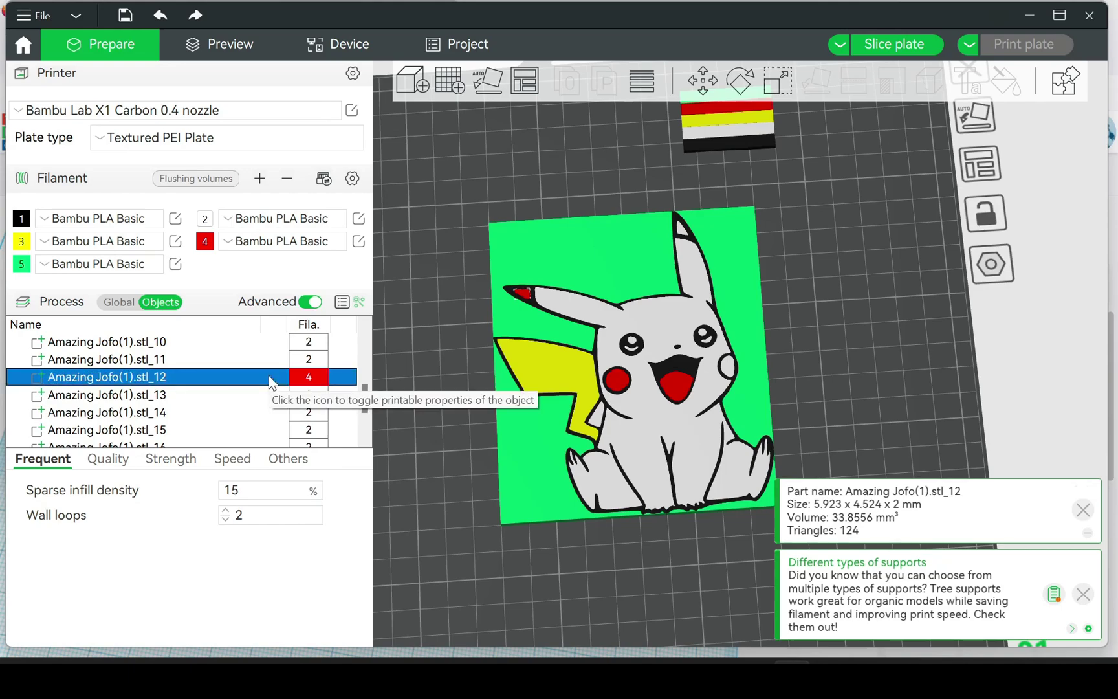
- Assign black filament 1 to both ear tips, parts Amazing Jofo(1).stl_12 and Amazing Jofo(1).stl_13
key("1")
left_click(275, 396)
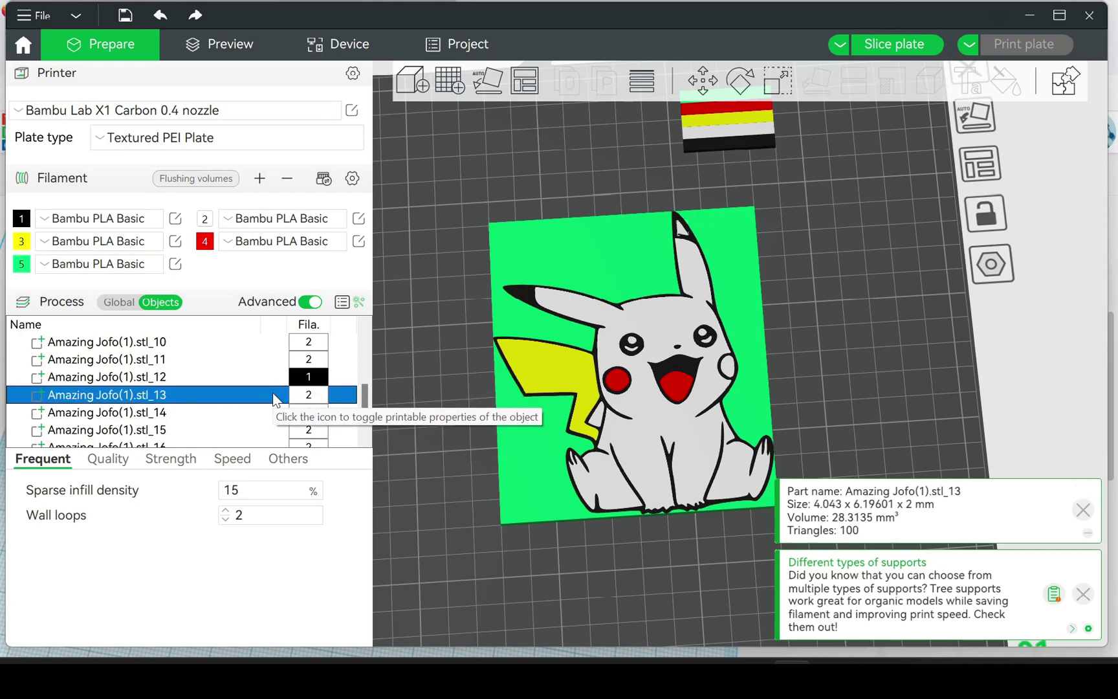
key("1")
- Assign red filament 4 to the right cheek, part Amazing Jofo(1).stl_14, and green filament 5 to stl_15, the small background gap beside the tail
left_click(276, 417)
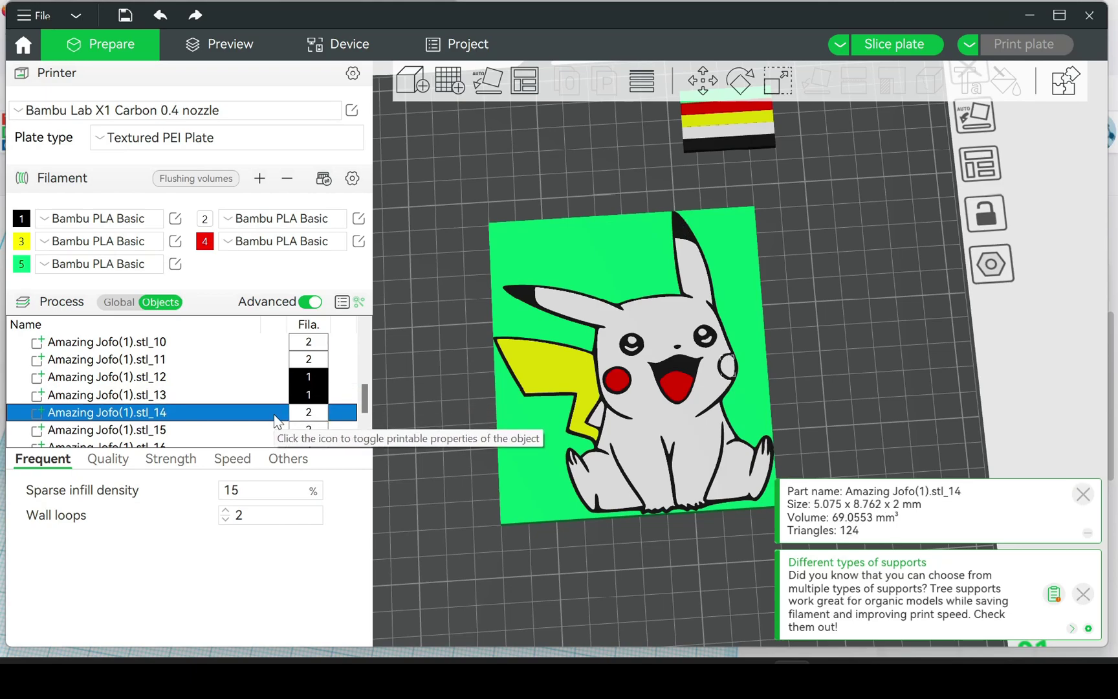
key("3")
key("4")
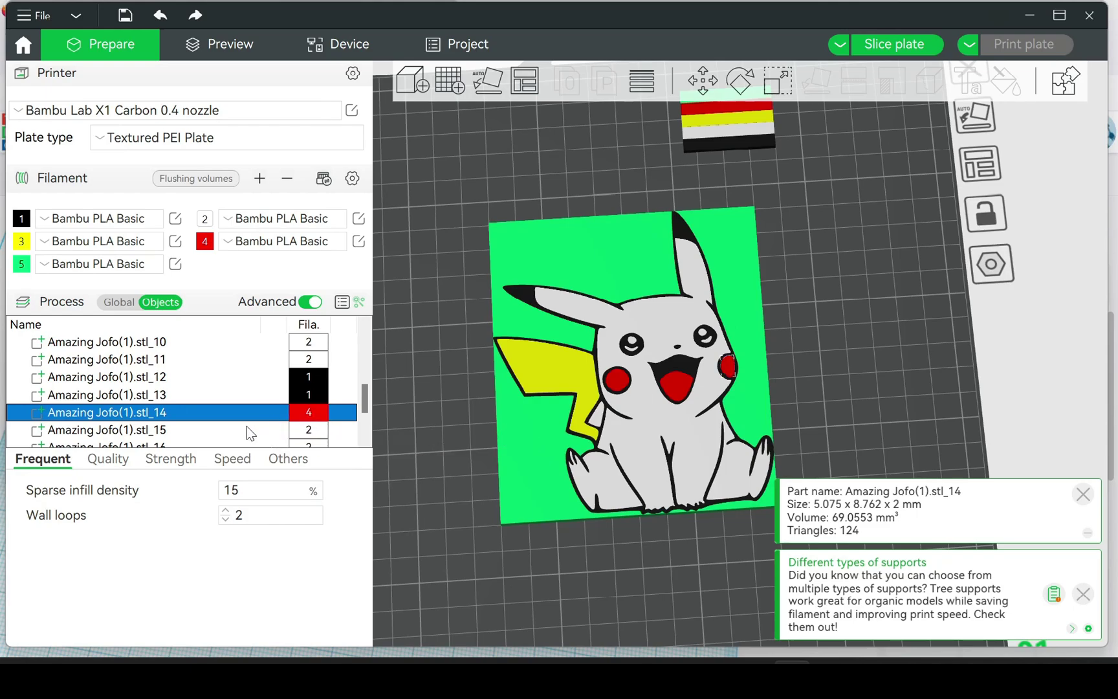
left_click(248, 430)
scroll(246, 425, "down", 1)
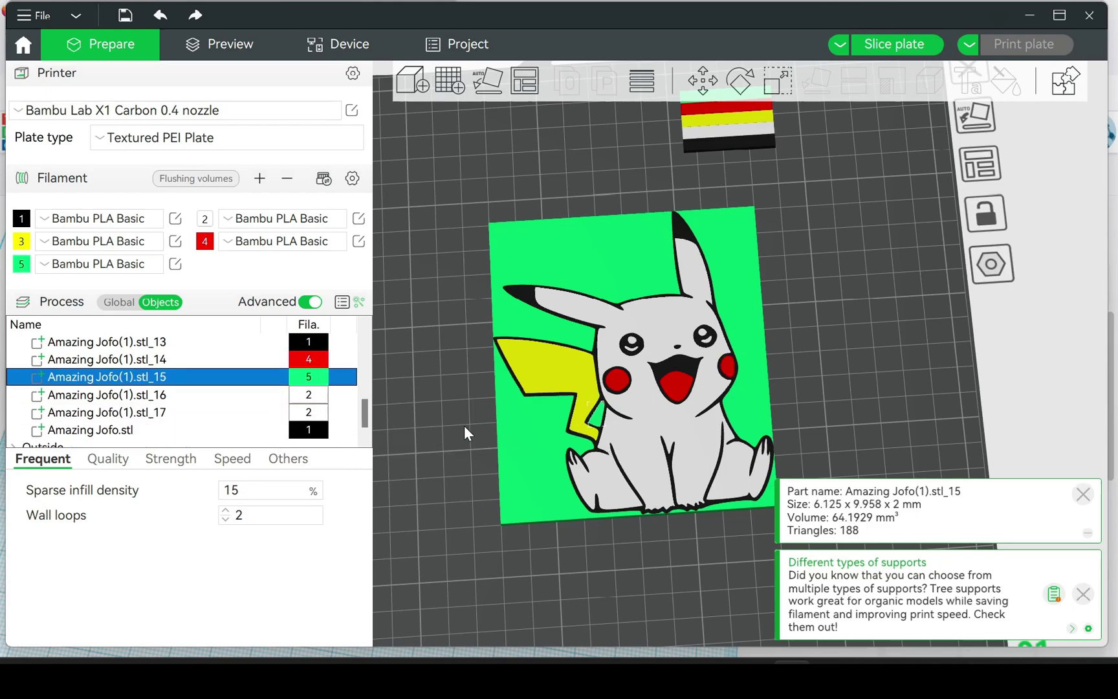
- Examine which areas of the face the unchanged parts Amazing Jofo(1).stl_16, stl_17, stl_11 and stl_10 belong to
left_click(257, 395)
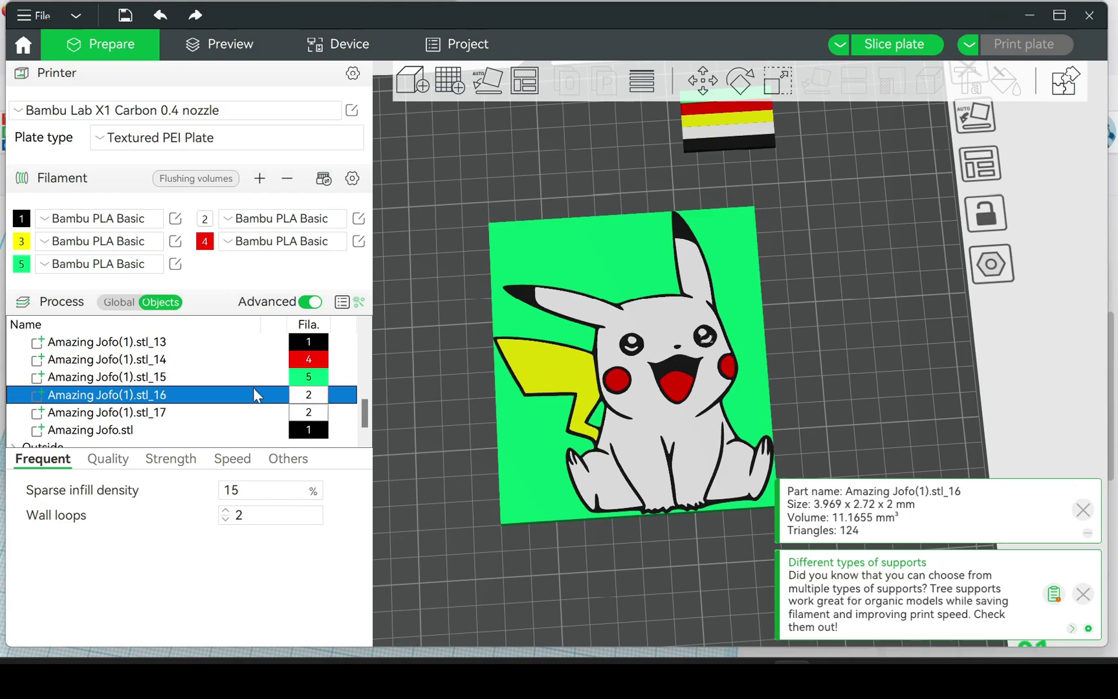
left_click(222, 410)
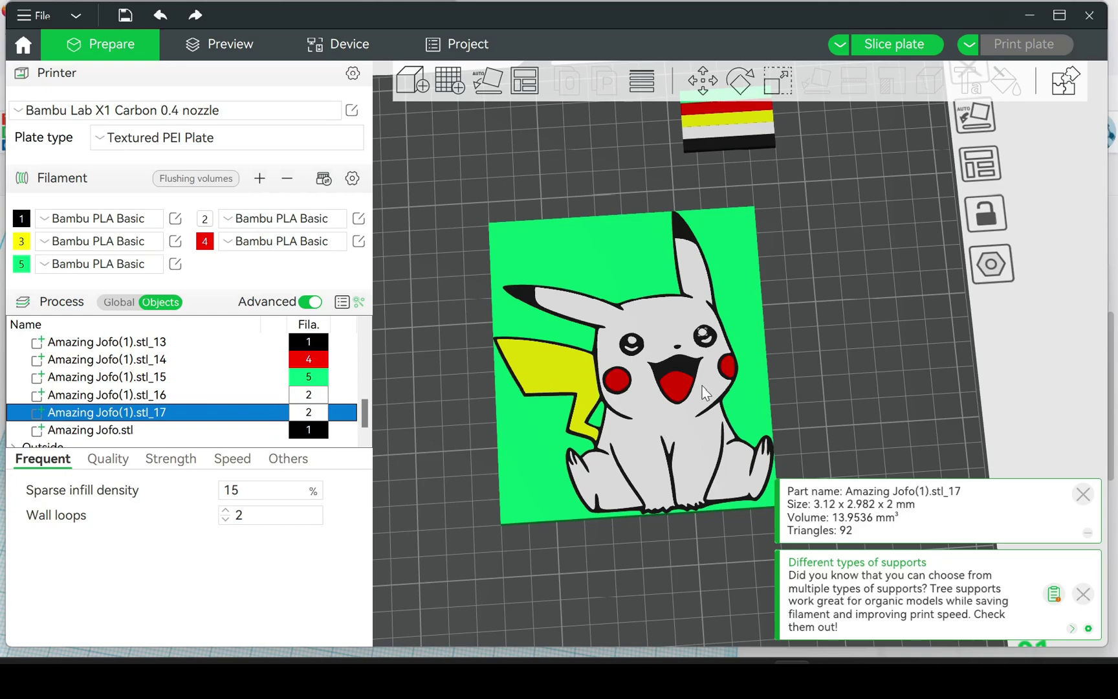
key("3")
left_click(282, 395)
scroll(283, 400, "up", 1)
scroll(282, 401, "up", 1)
left_click(268, 413)
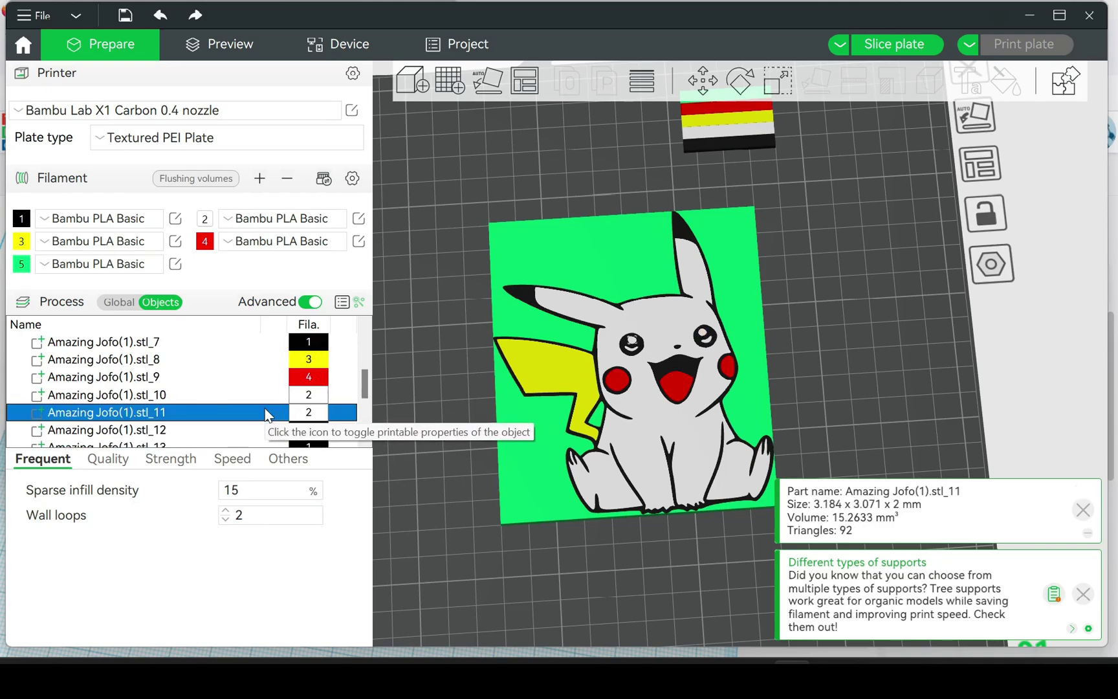
left_click(264, 399)
- Assign yellow filament 3 to Pikachu's body, part Amazing Jofo(1).stl_3, and clear the selection
scroll(264, 398, "up", 3)
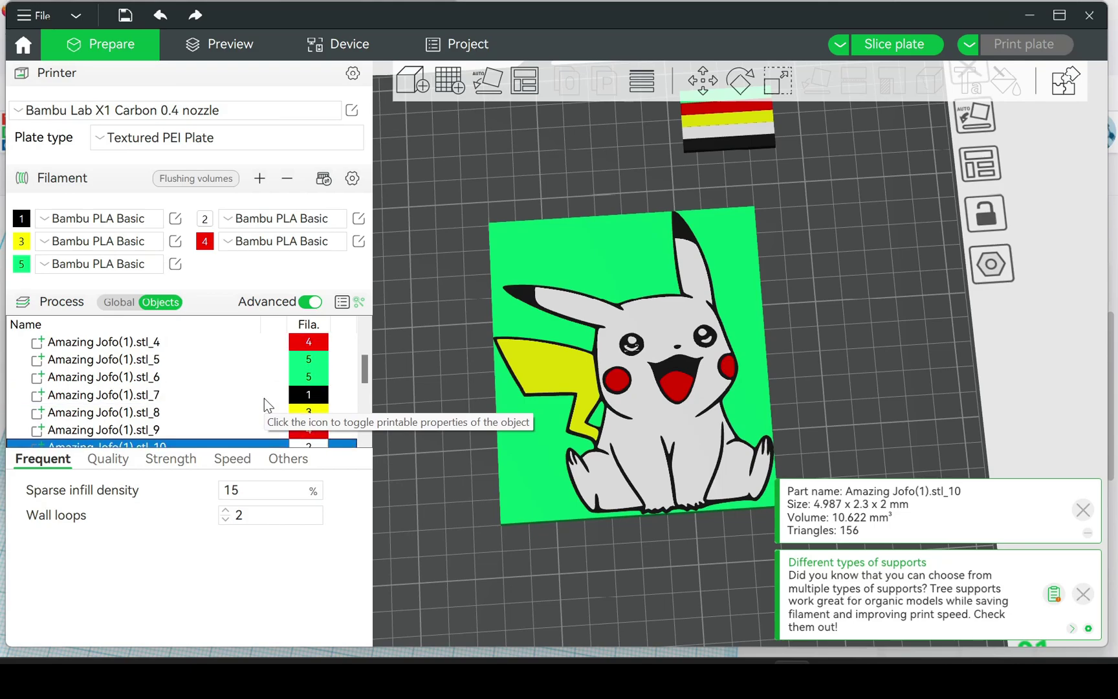
left_click(261, 414)
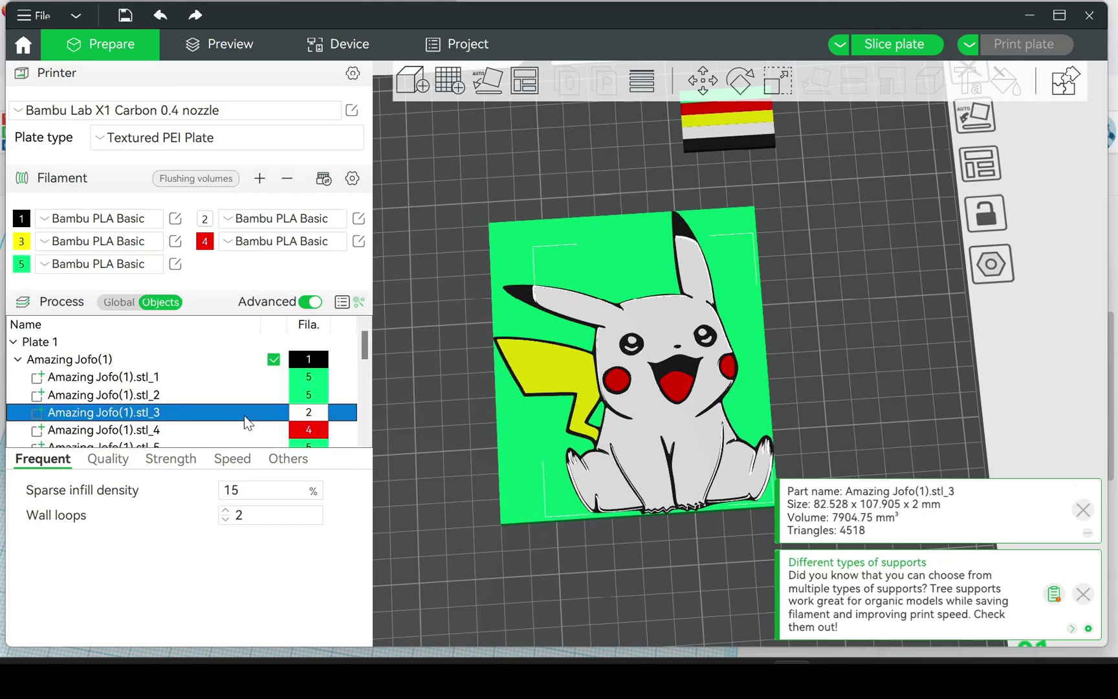
key("5")
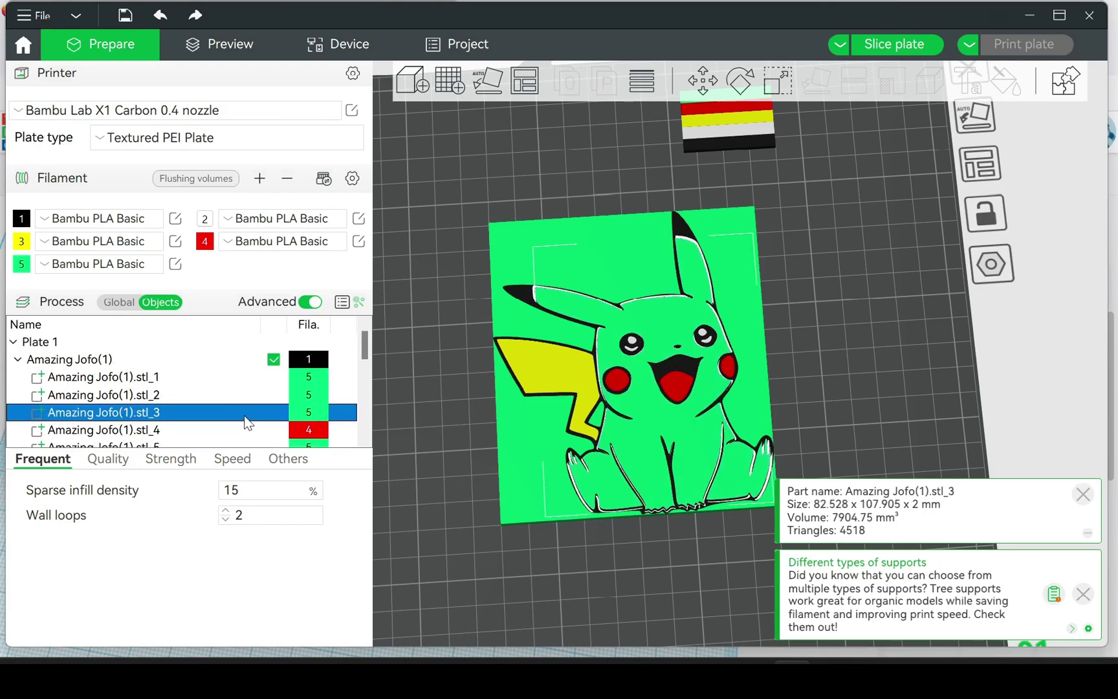
key("3")
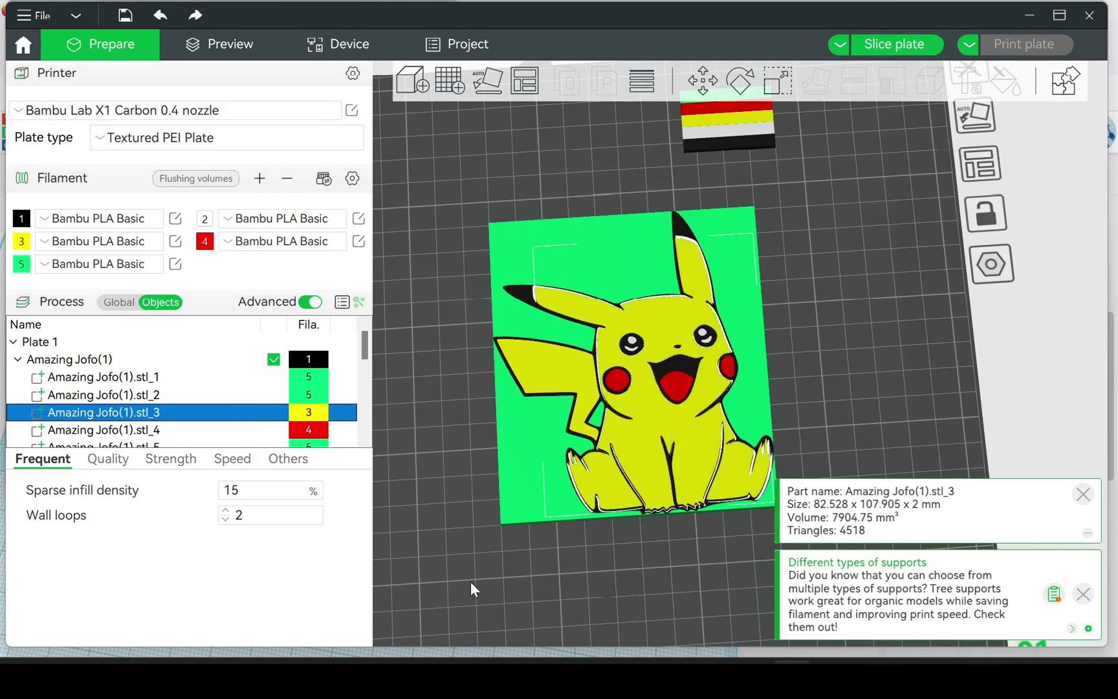
left_click(471, 582)
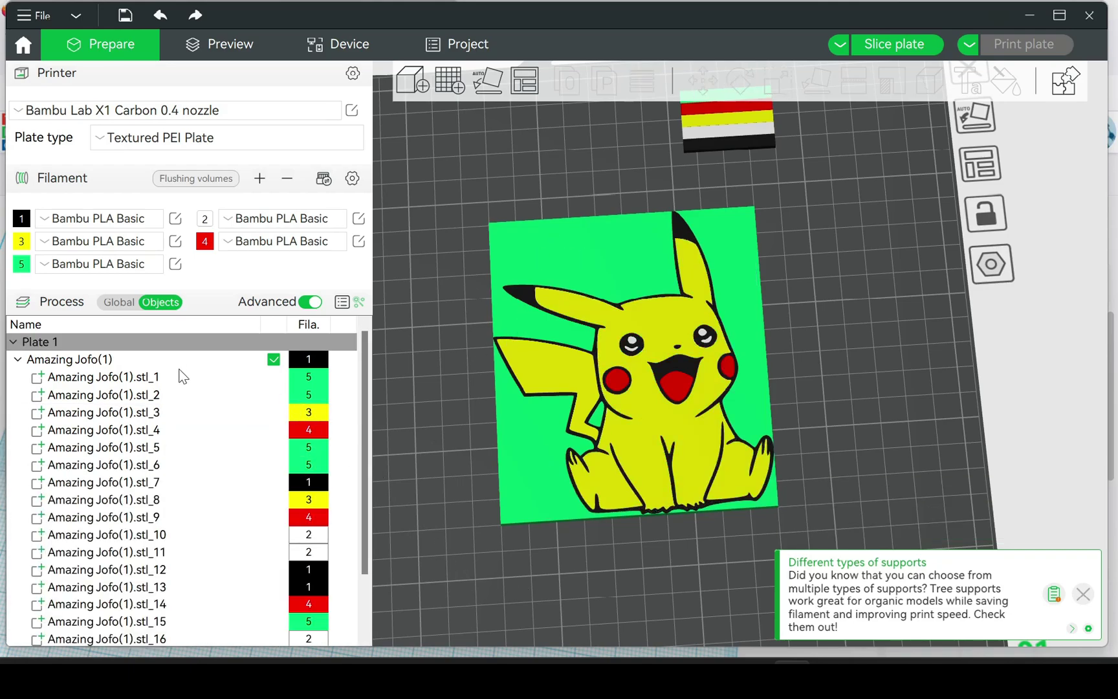
- Delete the four green background parts Amazing Jofo(1).stl_1, stl_2, stl_5 and stl_6 together
left_click(232, 378)
left_click(239, 393, "ctrl")
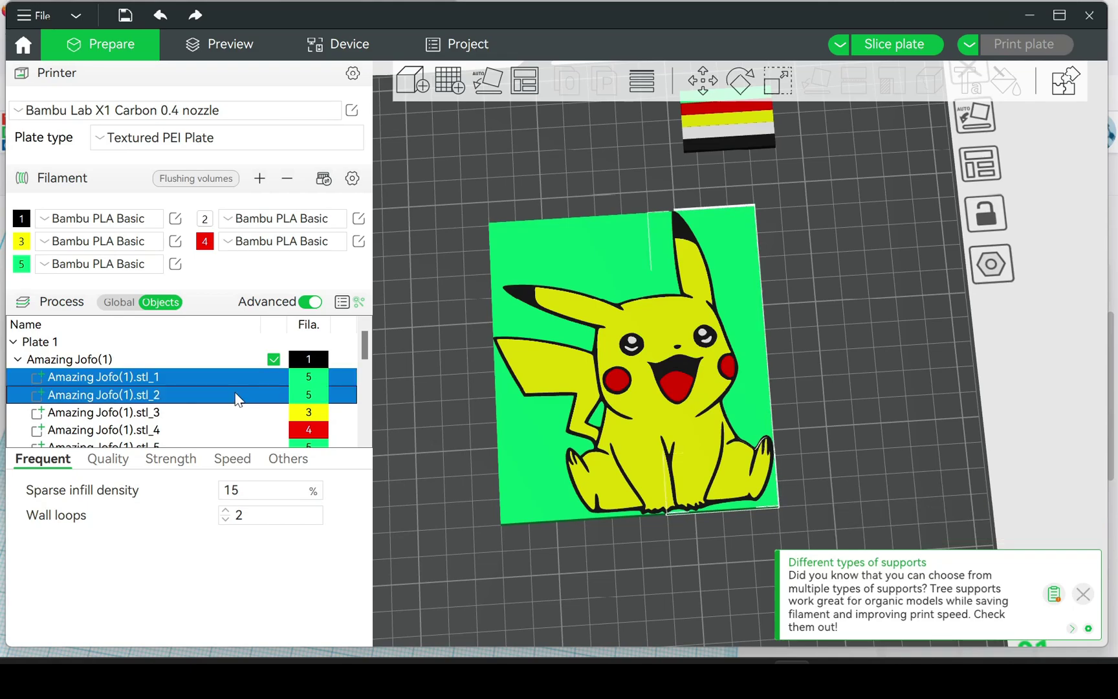
left_click_drag(364, 347, 365, 364)
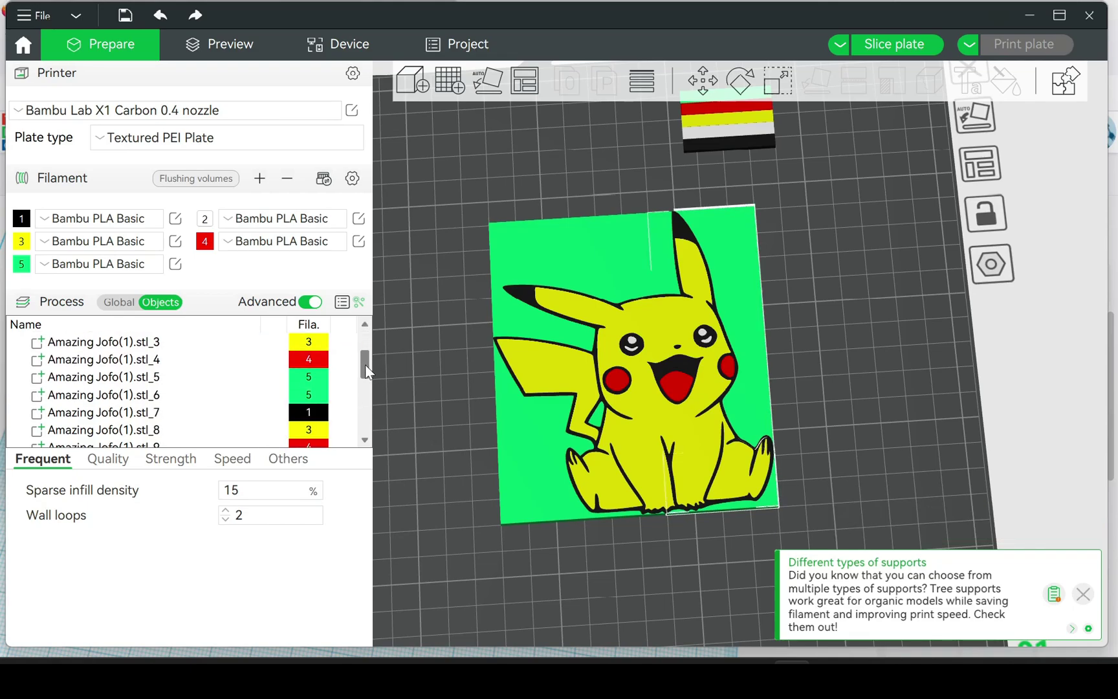
left_click(310, 379)
left_click(303, 400, "ctrl")
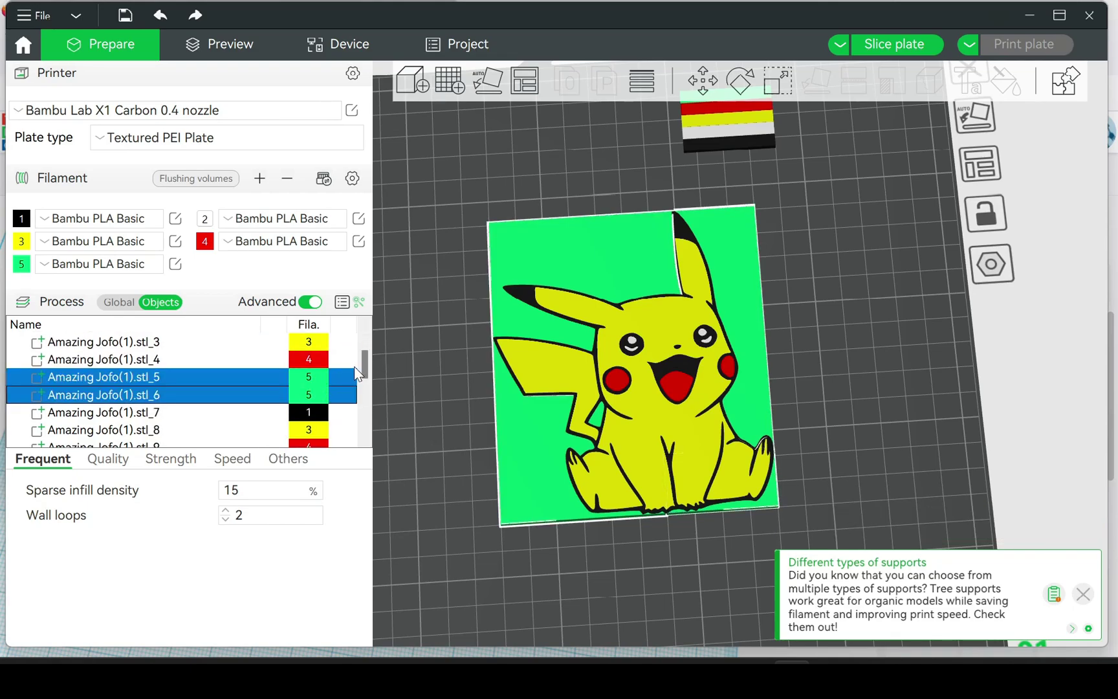
right_click(306, 377)
left_click(366, 429)
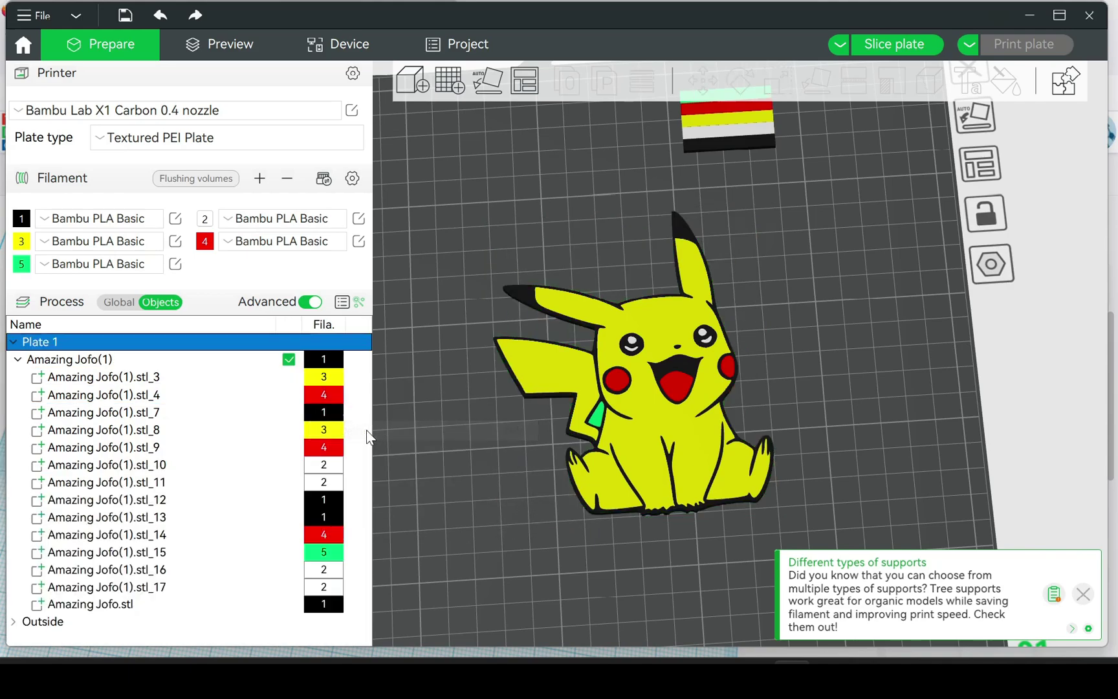
- Delete the remaining green background part Amazing Jofo(1).stl_15 between the tail and body
left_click(277, 552)
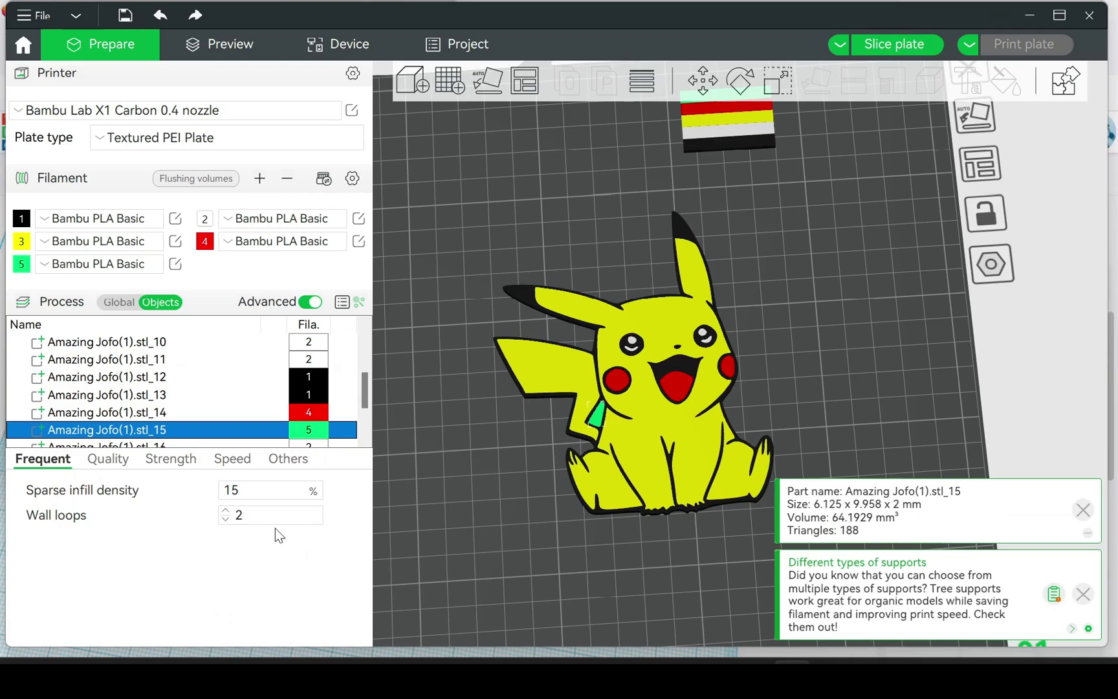
right_click(274, 424)
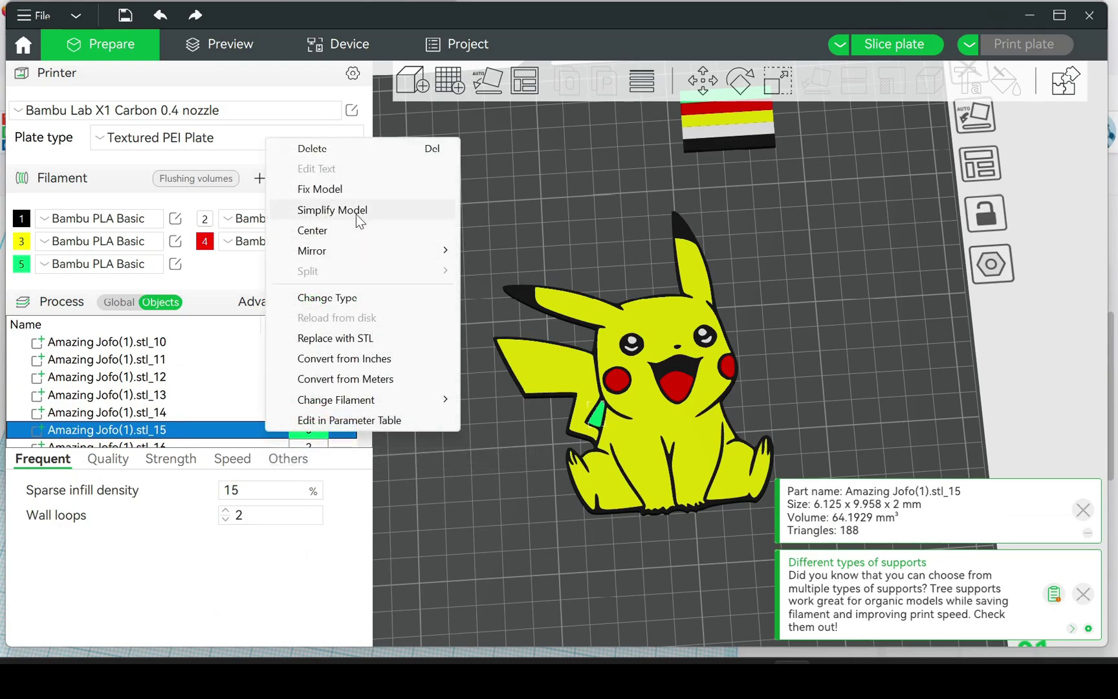
left_click(360, 149)
- Slice plate 1 and inspect the sliced Pikachu's layers and filament colors in the preview
left_click_drag(565, 527, 587, 484)
key("1")
left_click(890, 44)
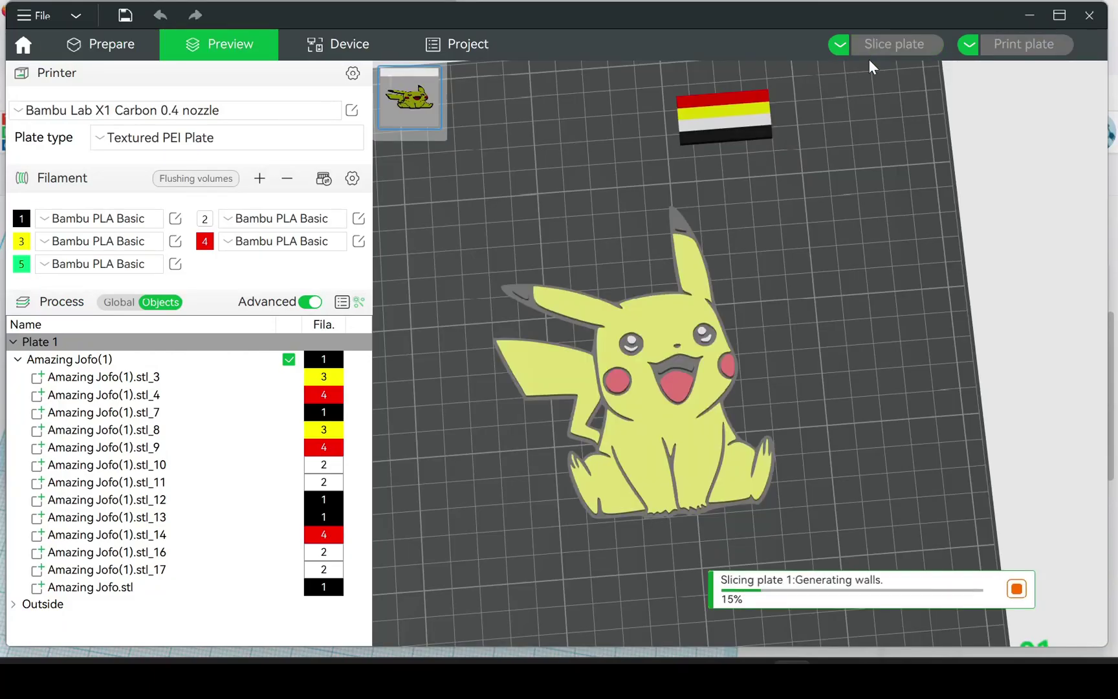
left_click_drag(885, 501, 860, 489)
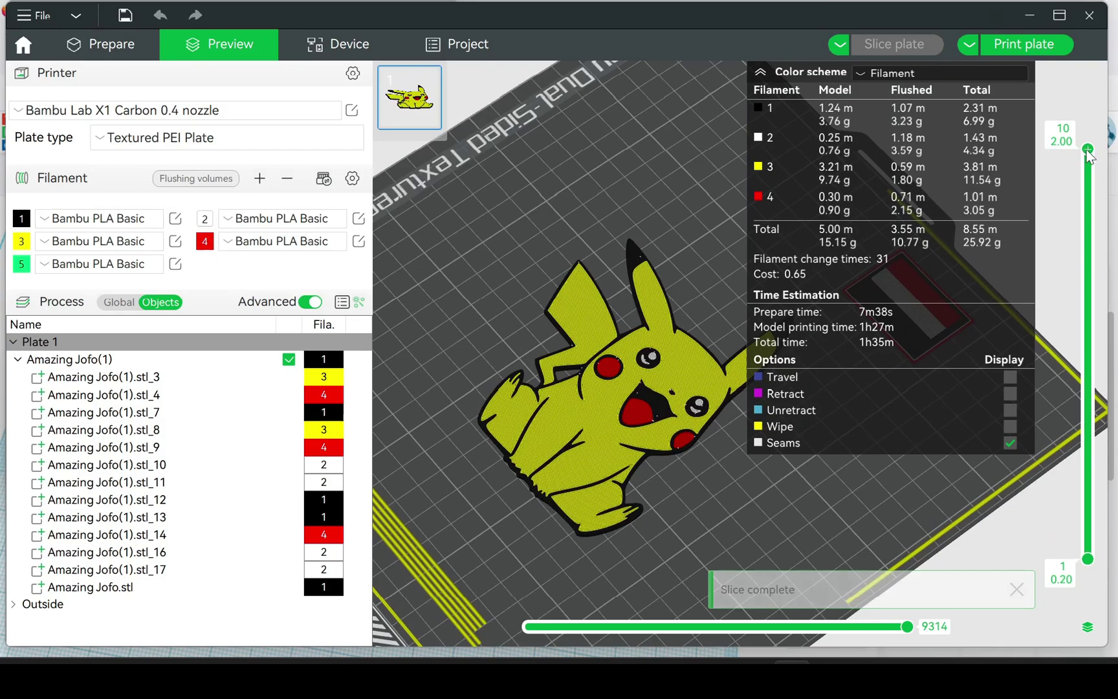
left_click_drag(1088, 149, 1106, 89)
mouse_move(1088, 149)
left_mouse_down()
mouse_move(1088, 361)
mouse_move(1088, 149)
left_mouse_up()
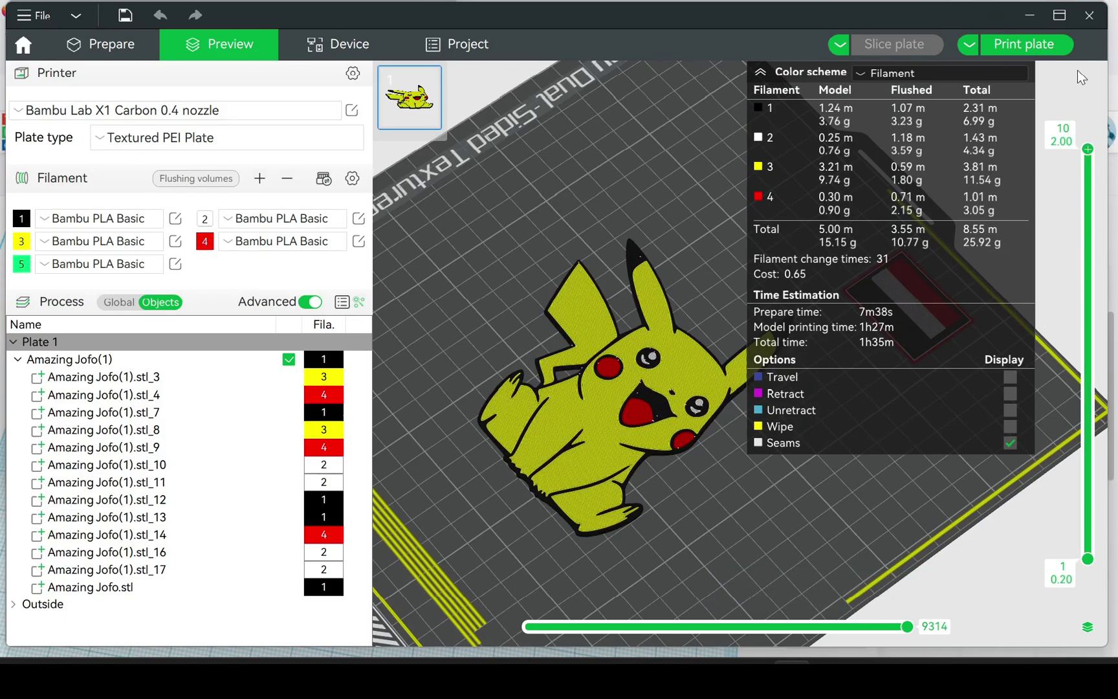
left_click_drag(560, 601, 591, 589)
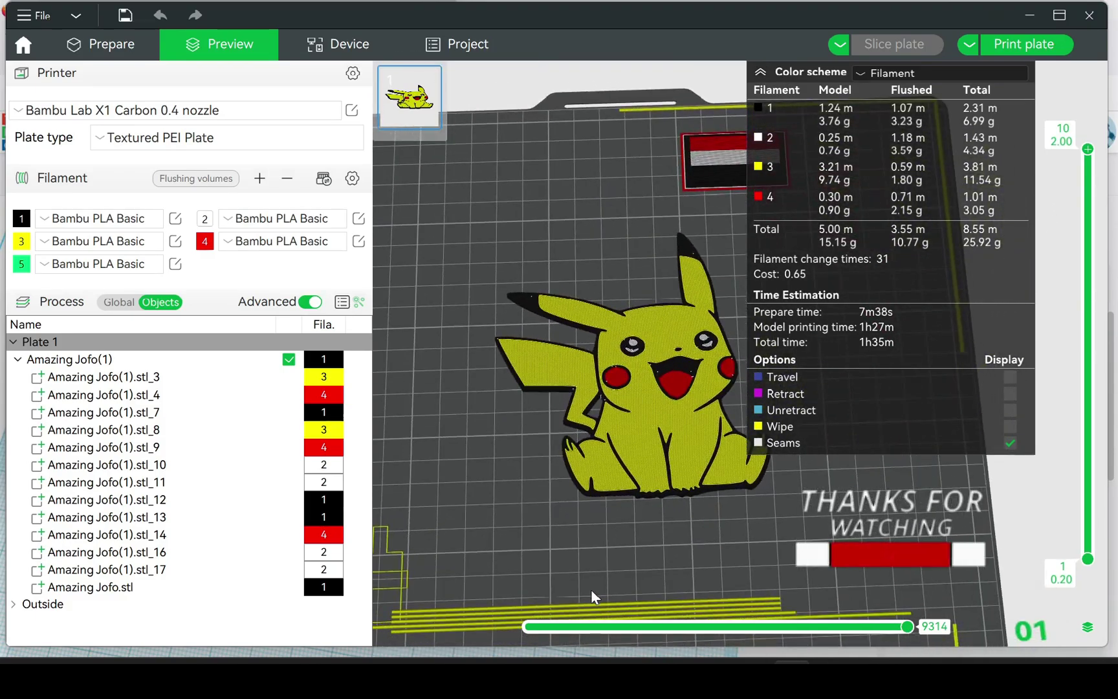